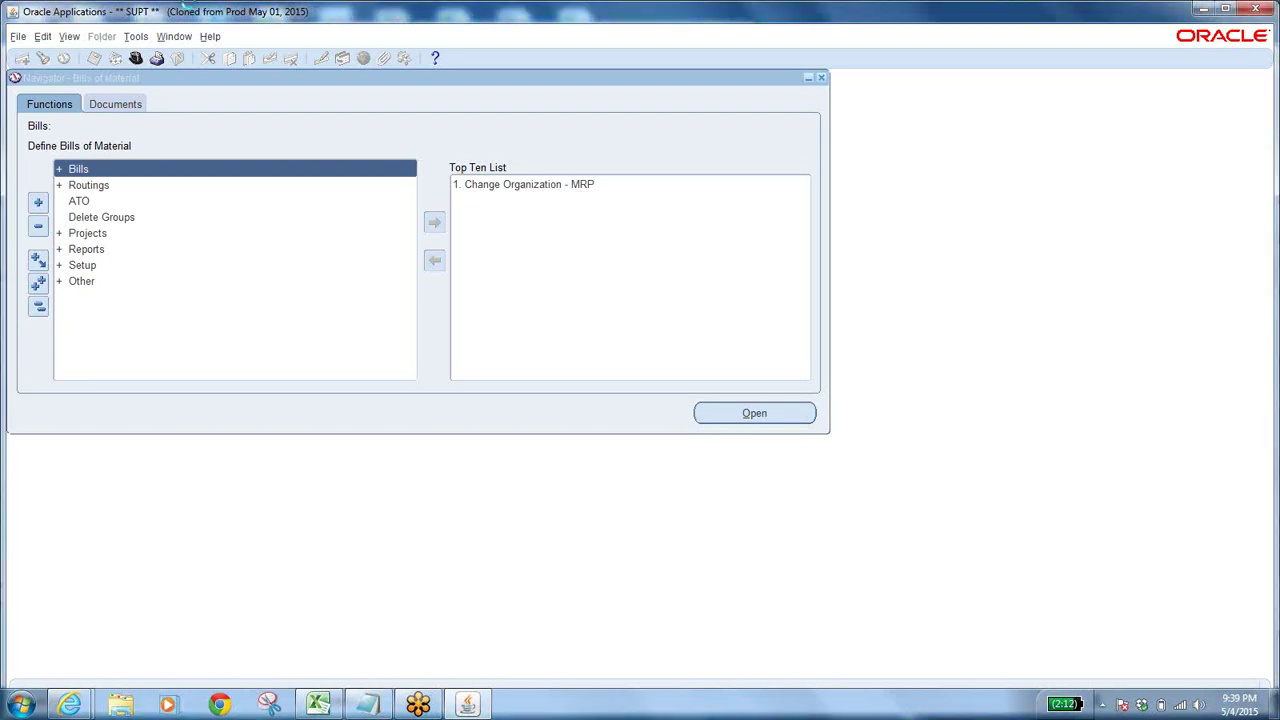
Switch to the Work in Process responsibility.
left_click(136, 58)
type("W")
left_click(97, 213)
left_click(192, 433)
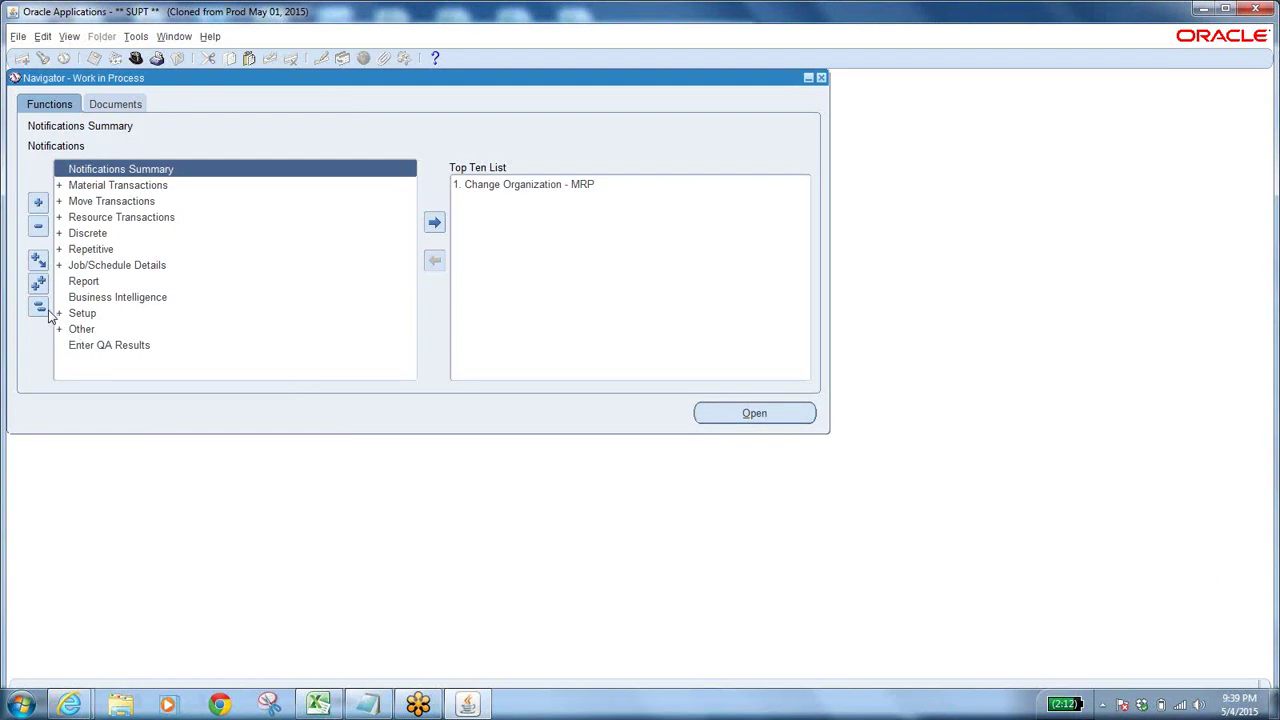
Open the WIP Accounting Classes setup form for the Wooster Discrete (WOO) organization and move its window clear of the Navigator.
left_click(82, 314)
double_click(82, 314)
left_click(84, 327)
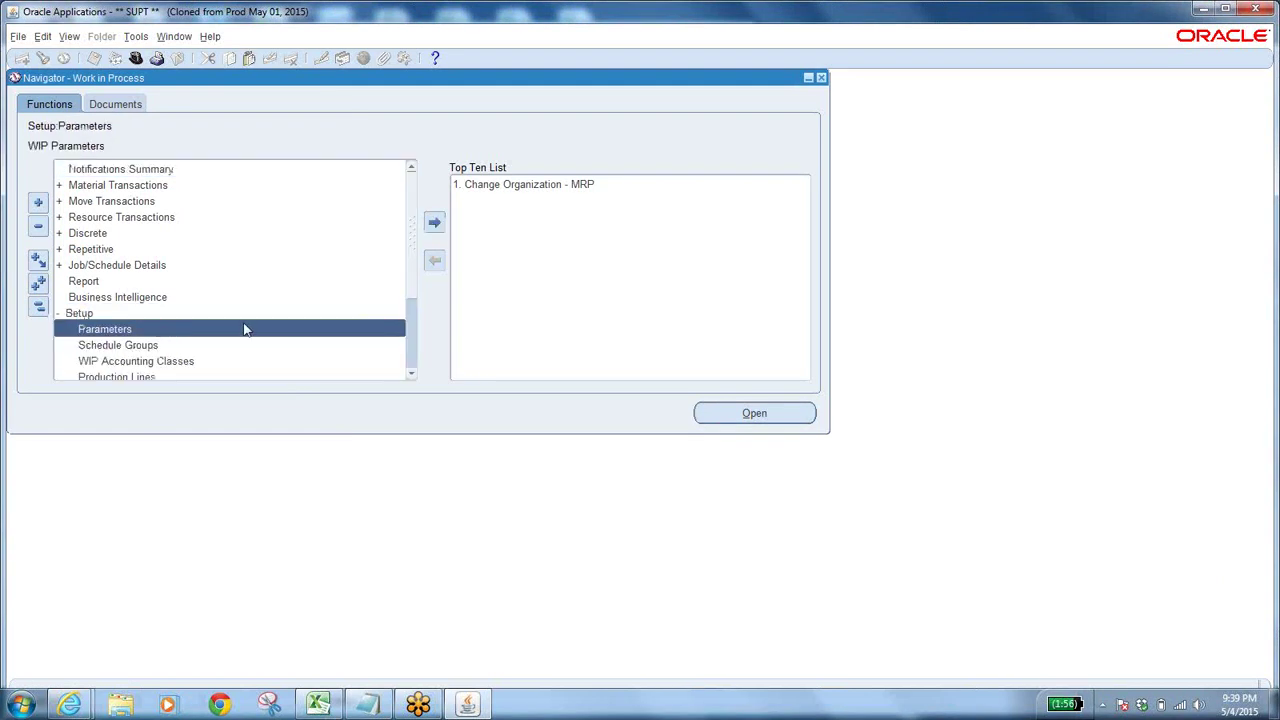
left_click(413, 376)
left_click(413, 376)
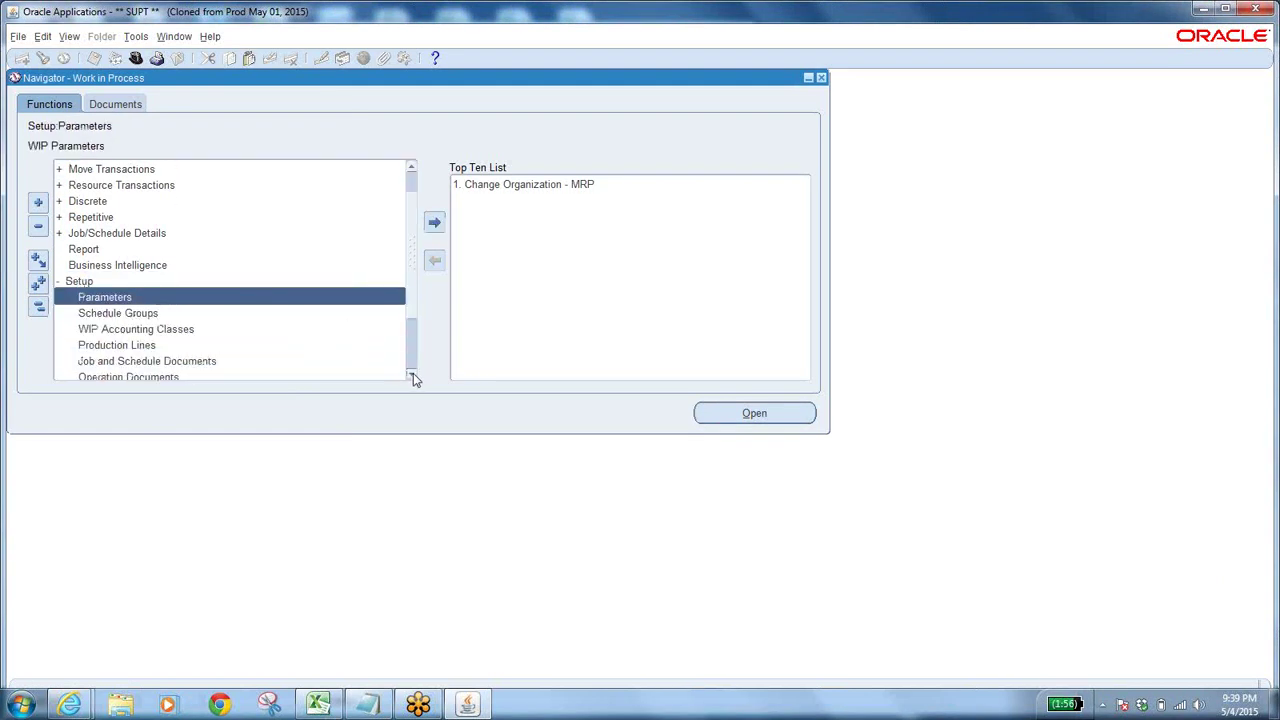
left_click(135, 330)
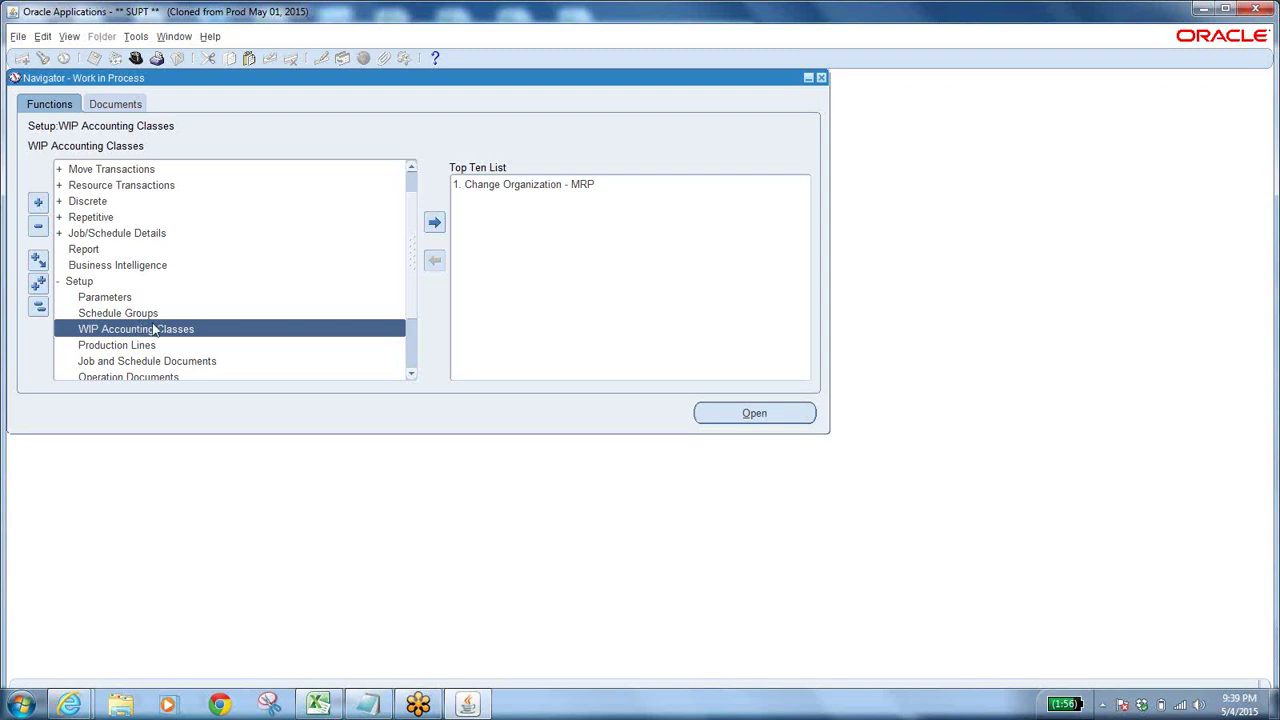
double_click(150, 330)
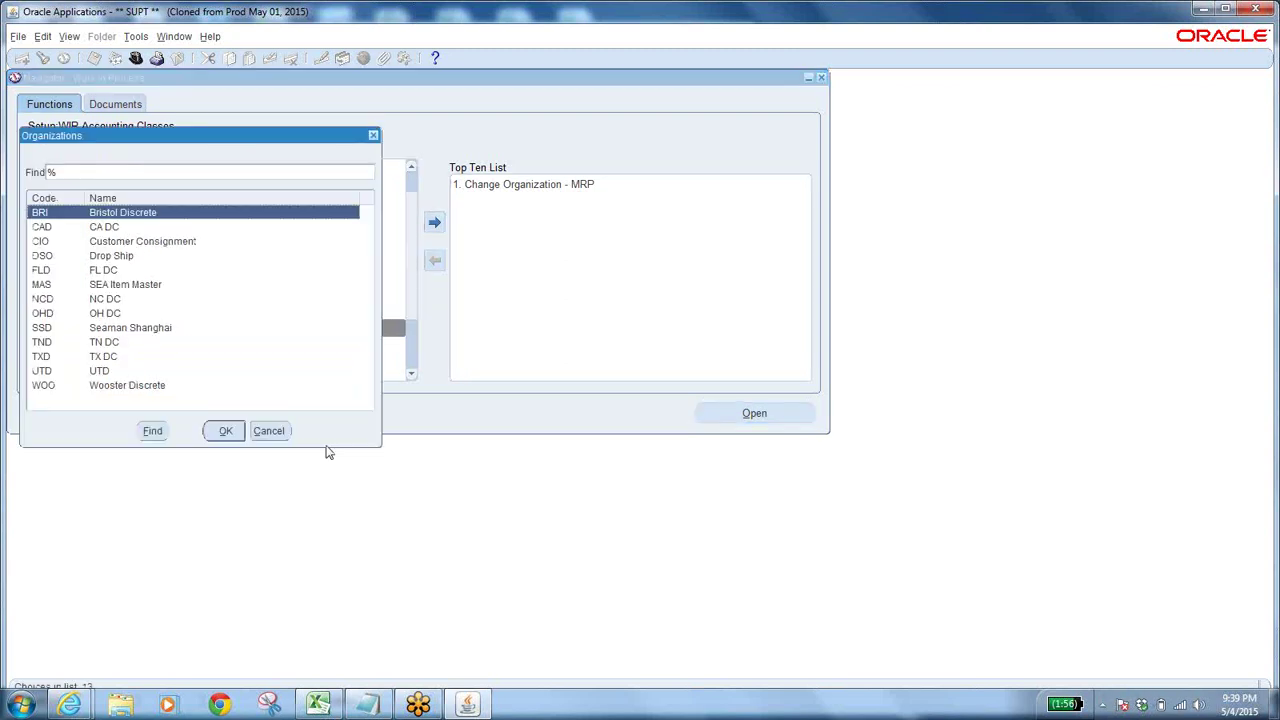
key("Return")
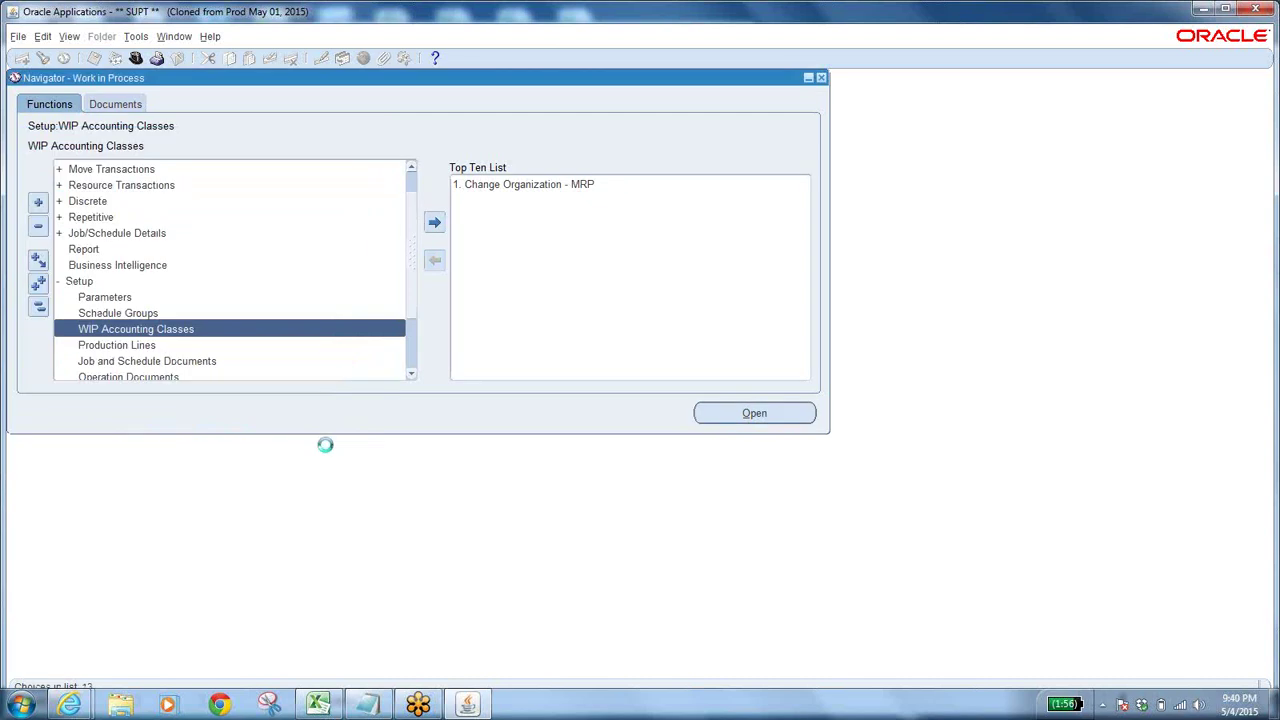
double_click(166, 331)
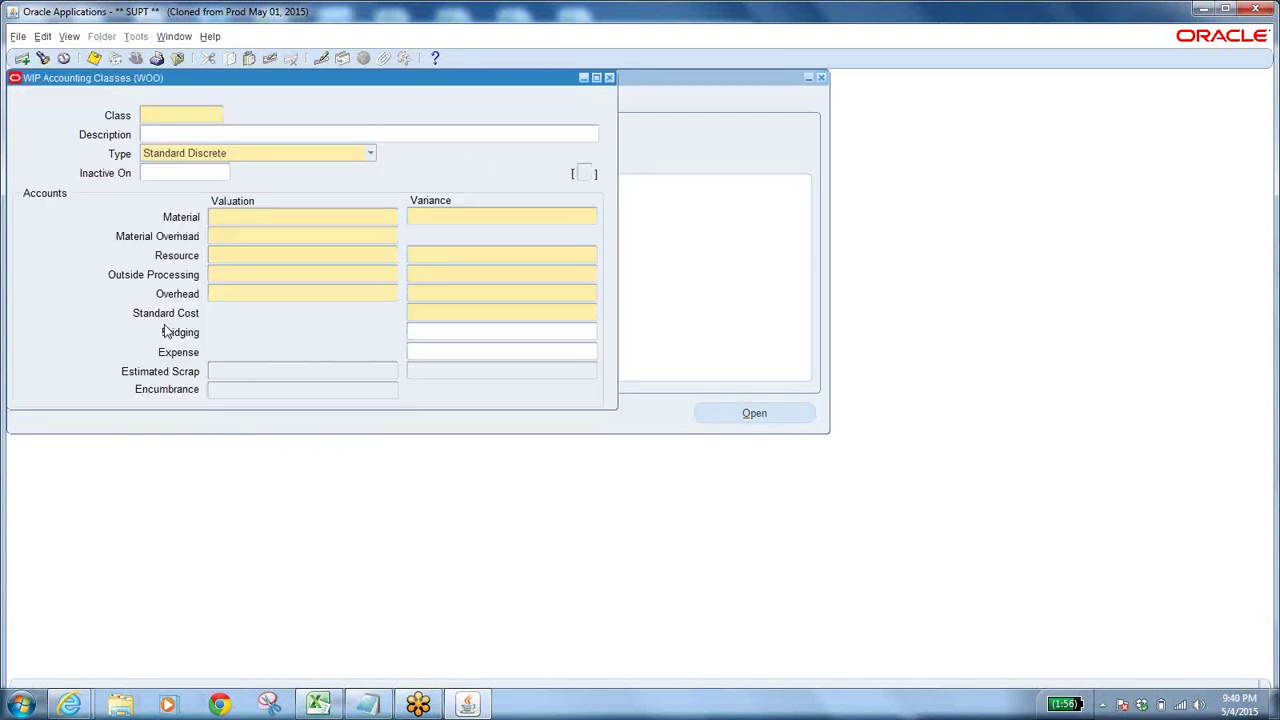
left_click_drag(332, 80, 560, 160)
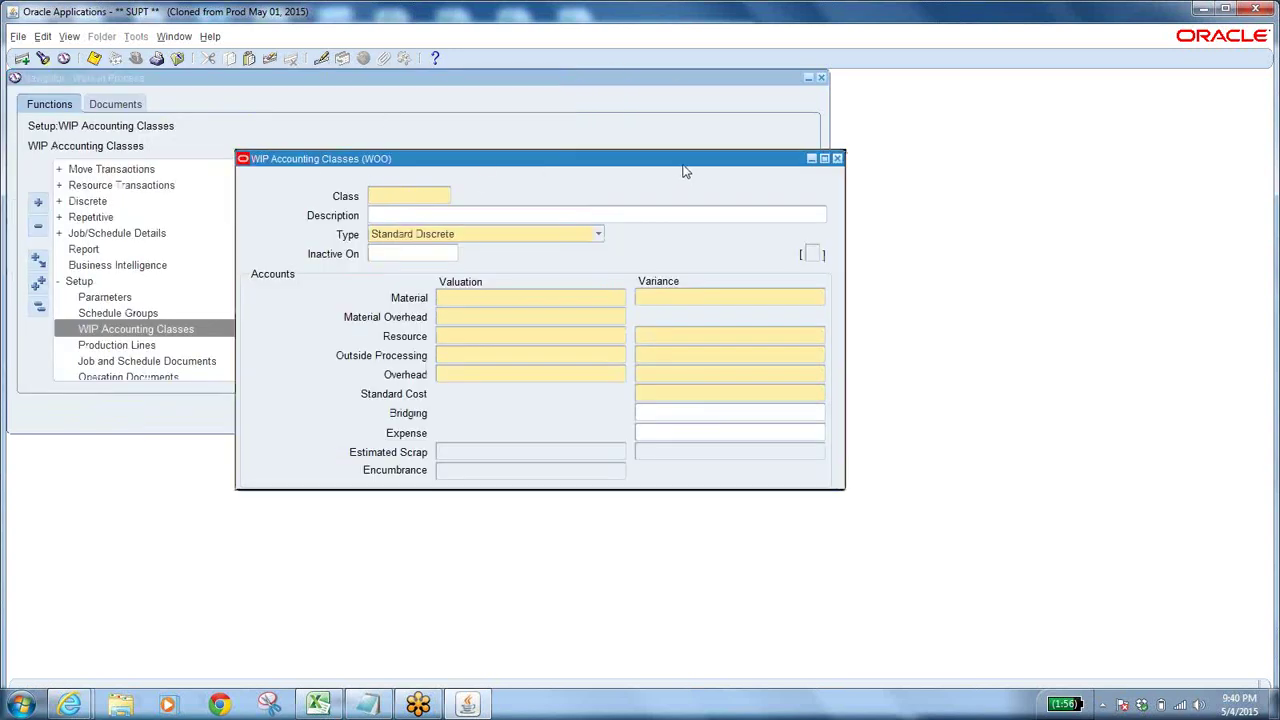
left_click_drag(684, 161, 583, 157)
Open the "classes trails" text file from the BA desktop folder in a maximized window and select job number 15780.
key("super+d")
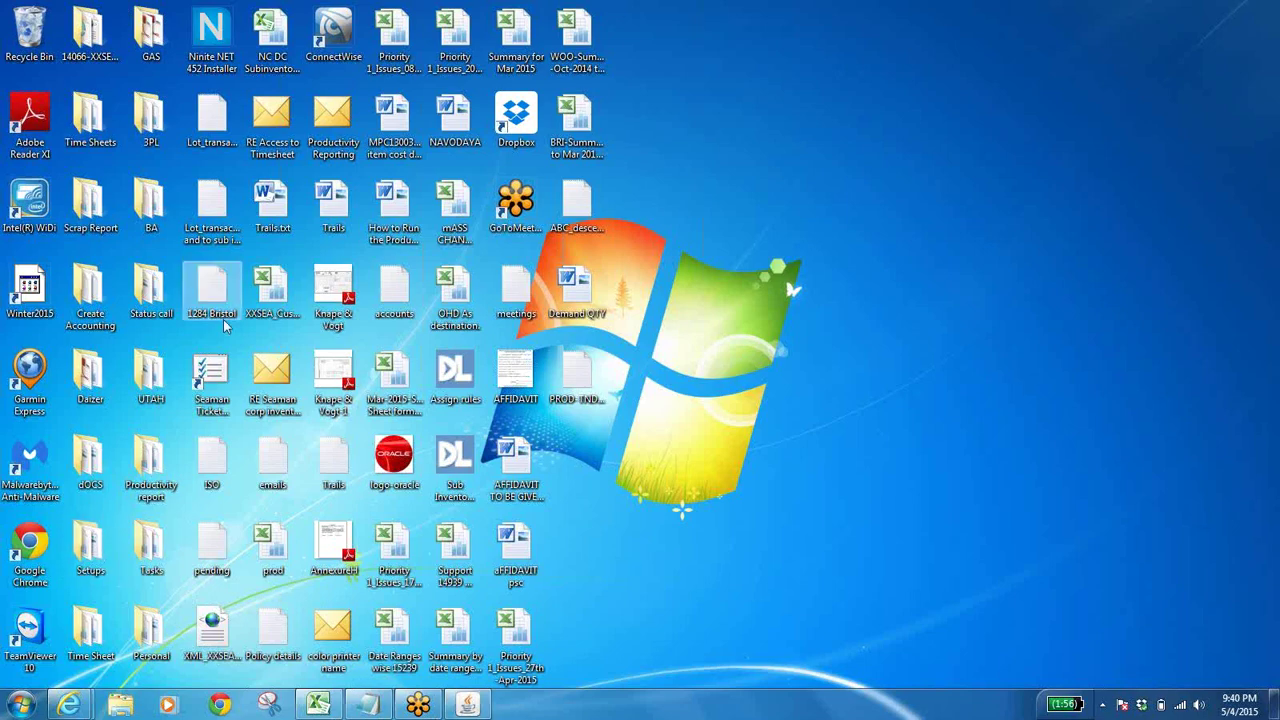
left_click(150, 205)
double_click(150, 205)
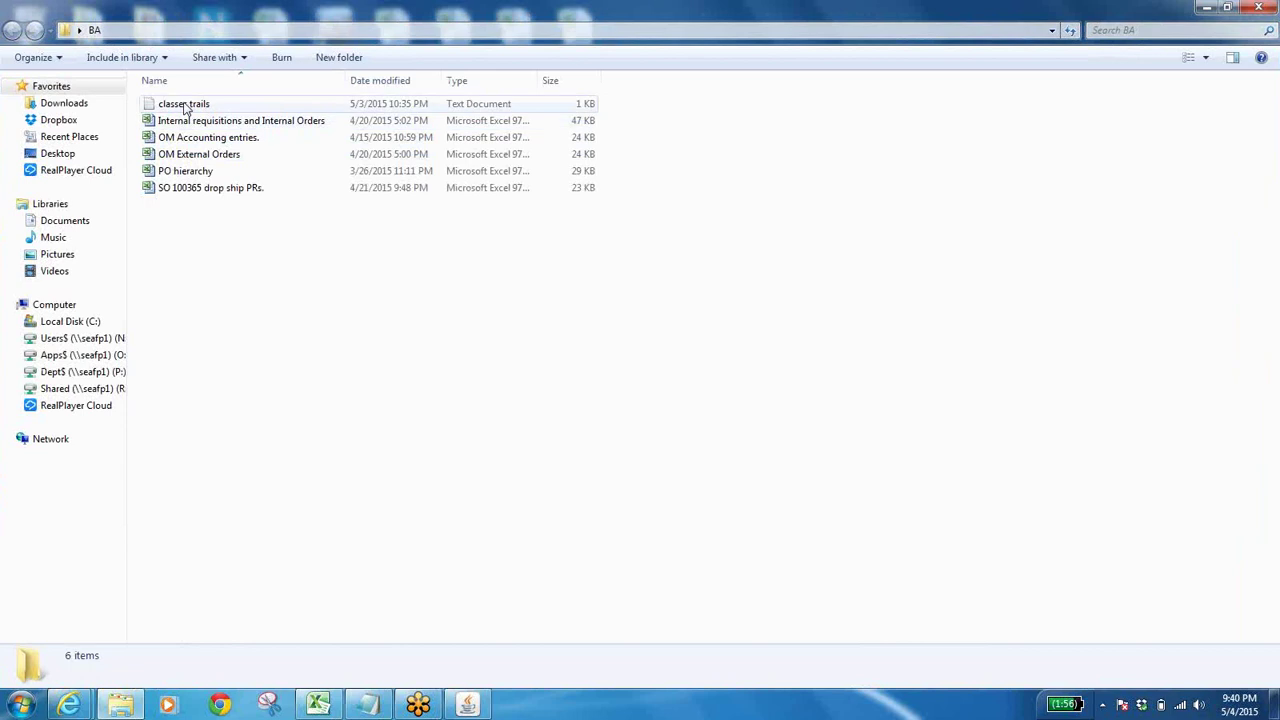
double_click(183, 104)
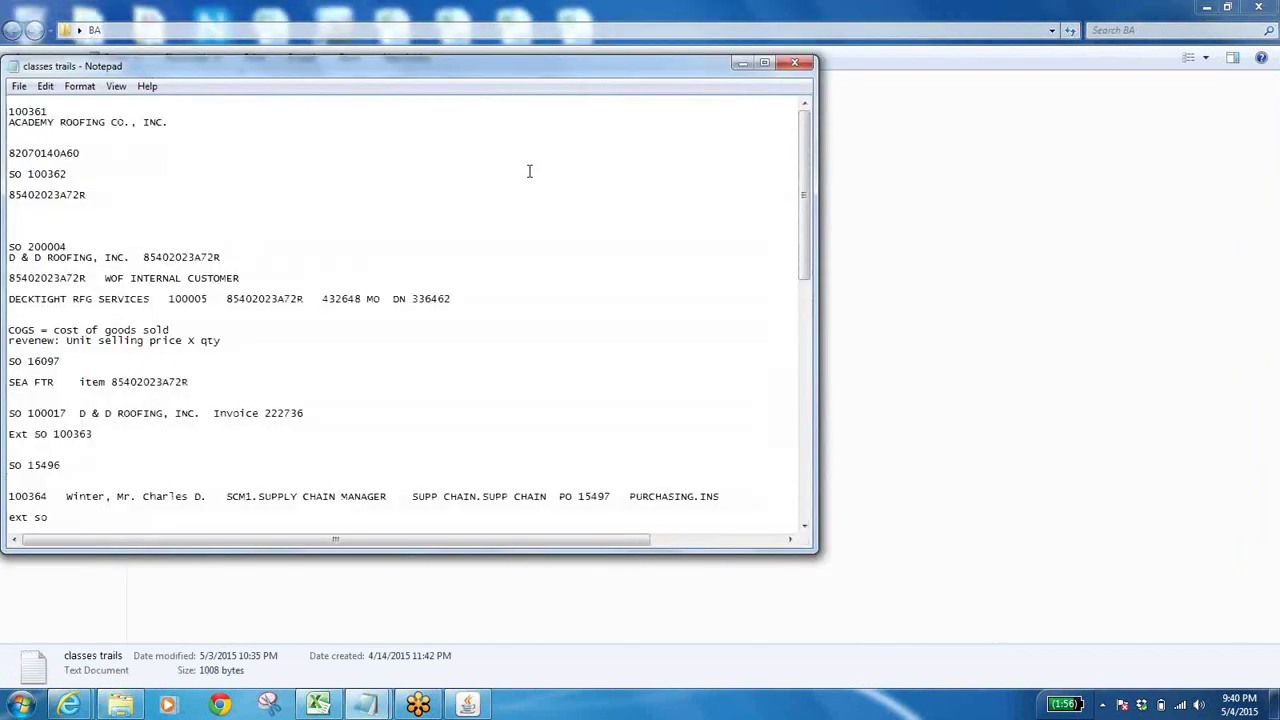
left_click(764, 62)
left_click_drag(41, 581, 75, 581)
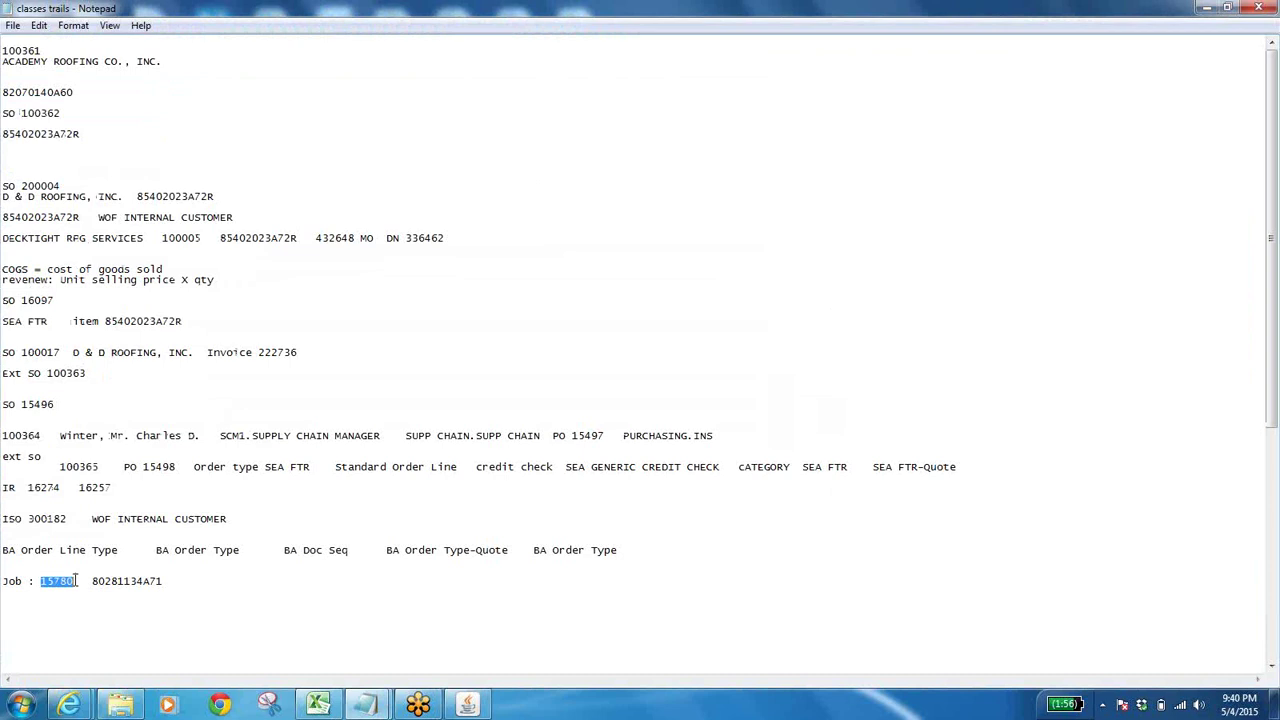
Switch back to Oracle Applications, replace the accounting classes form with Discrete Jobs, and find job 15780.
left_click(480, 700)
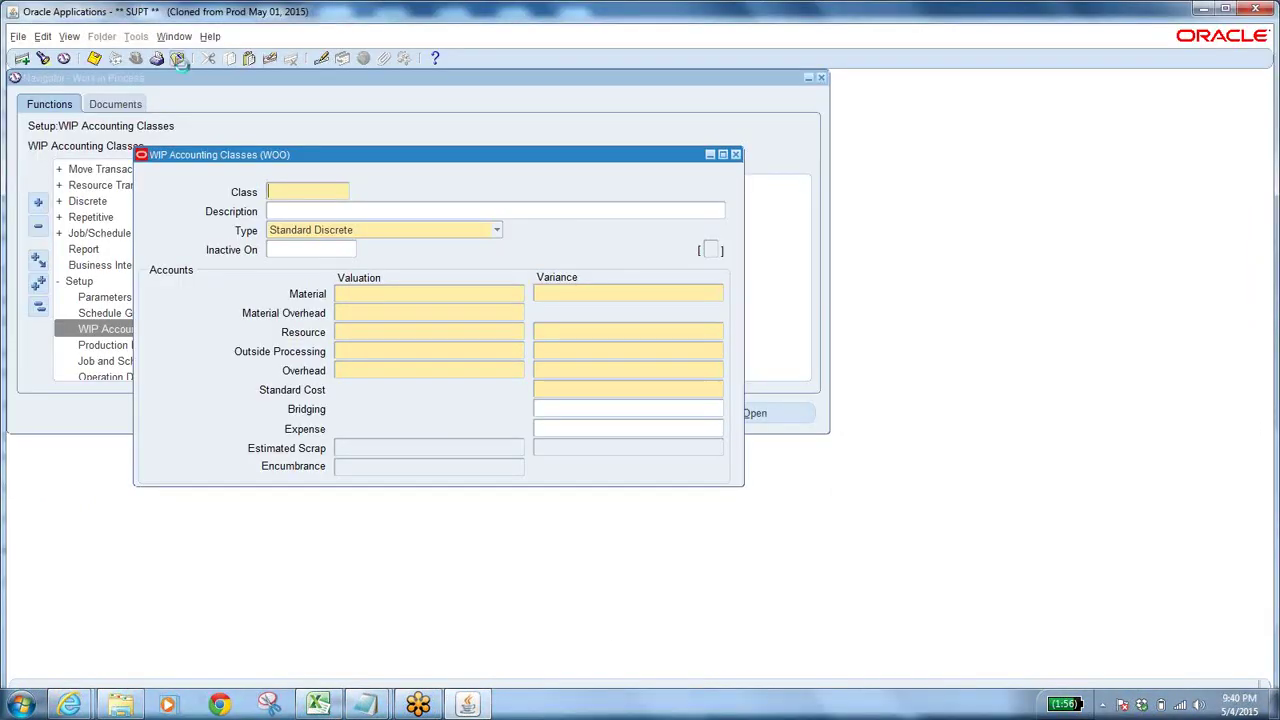
left_click(178, 58)
left_click(38, 306)
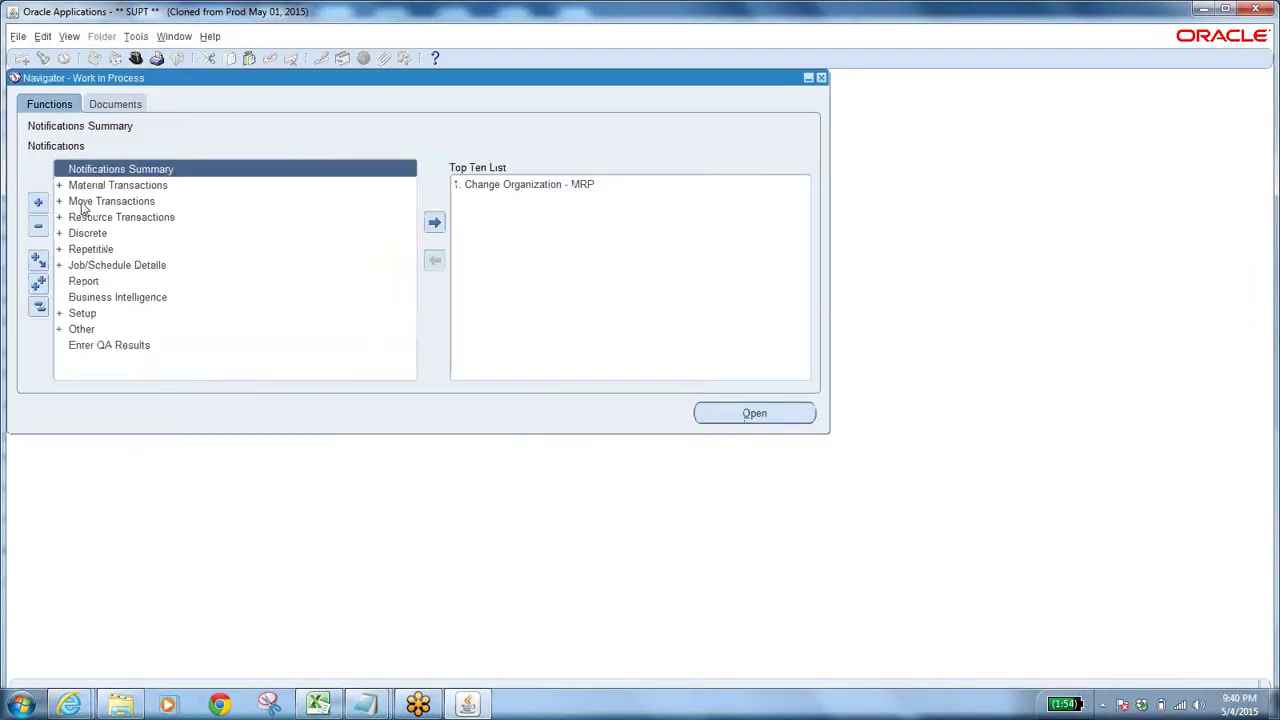
left_click(84, 230)
double_click(86, 232)
left_click(112, 249)
double_click(112, 249)
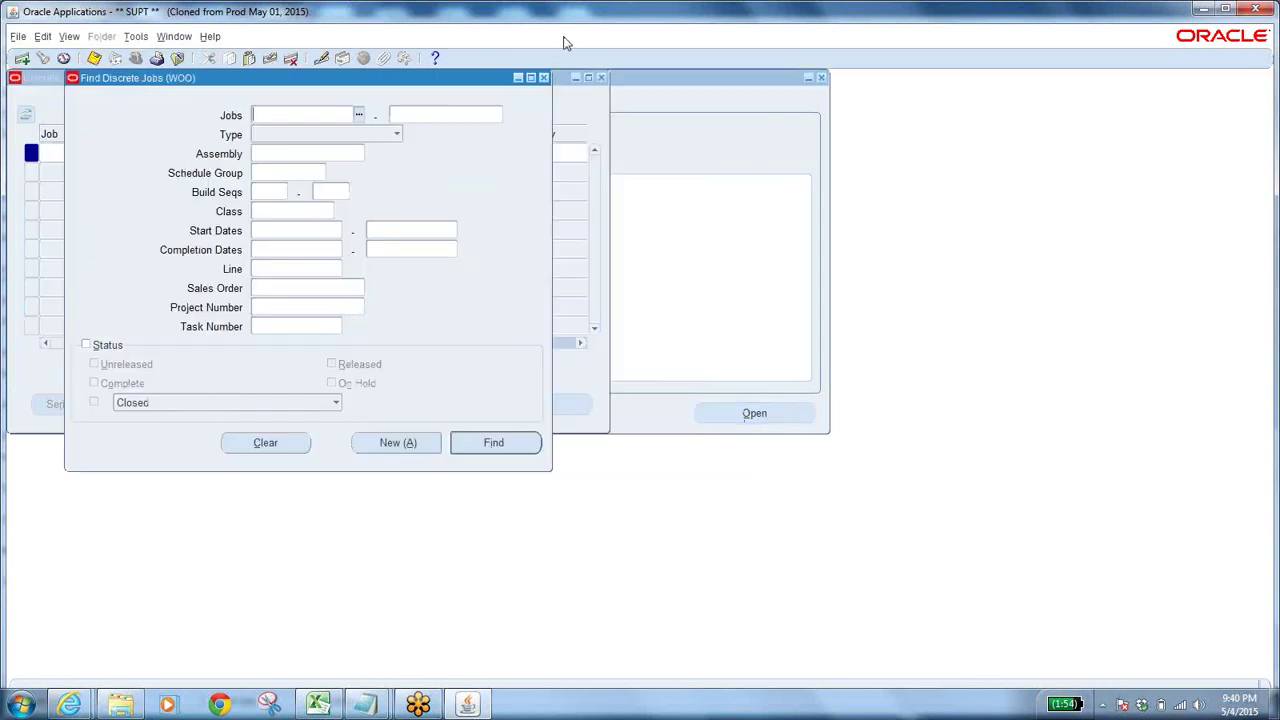
type("15780")
left_click(505, 445)
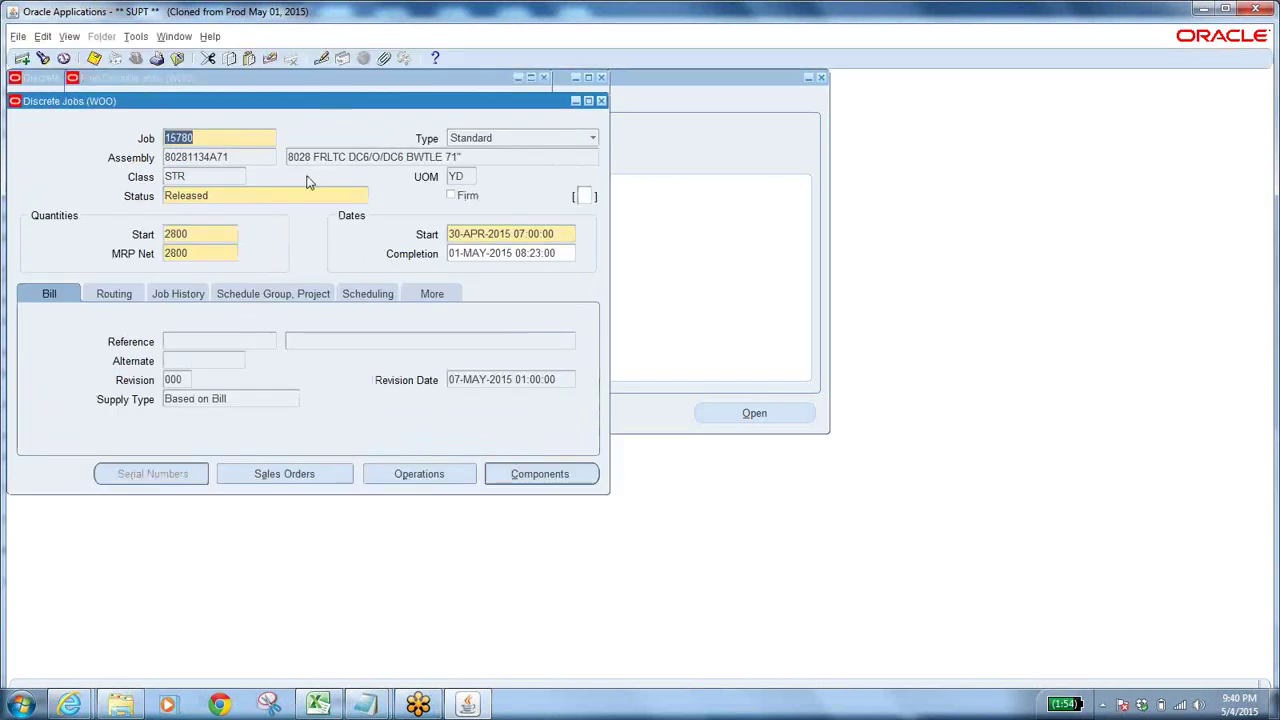
Review the job's type choices and copy its accounting class code, STR.
left_click(210, 141)
double_click(200, 177)
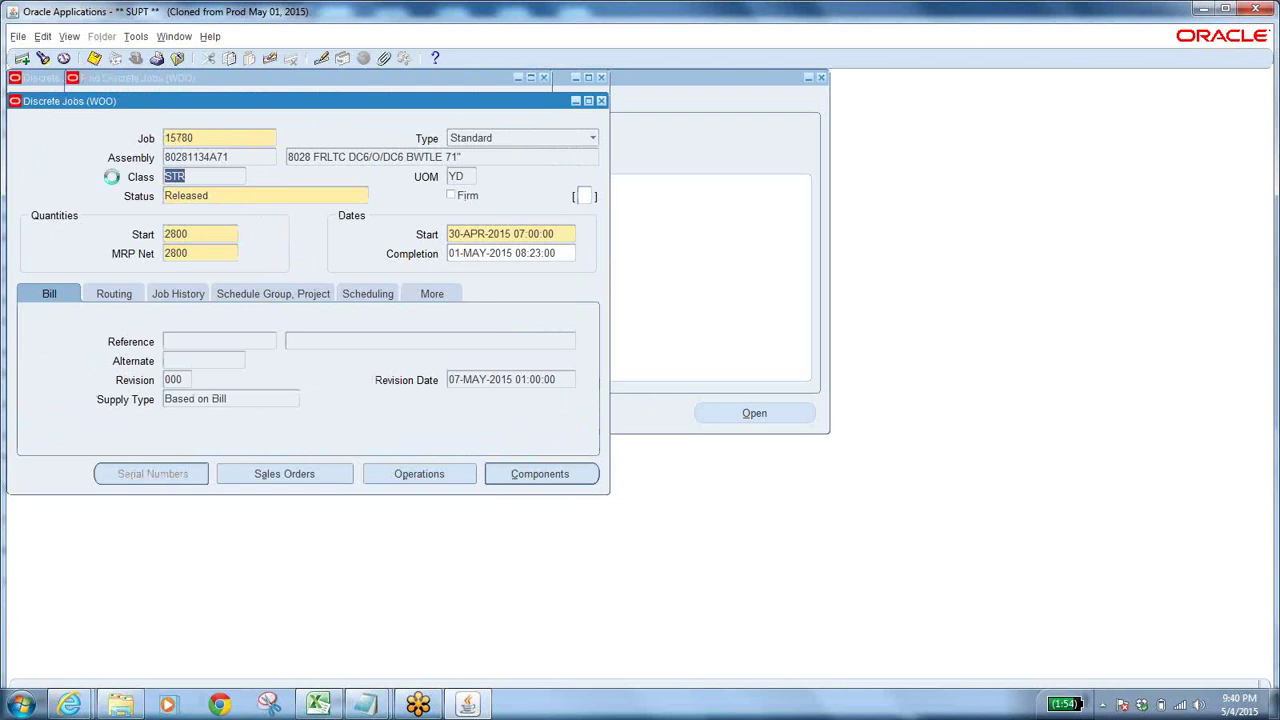
left_click(528, 138)
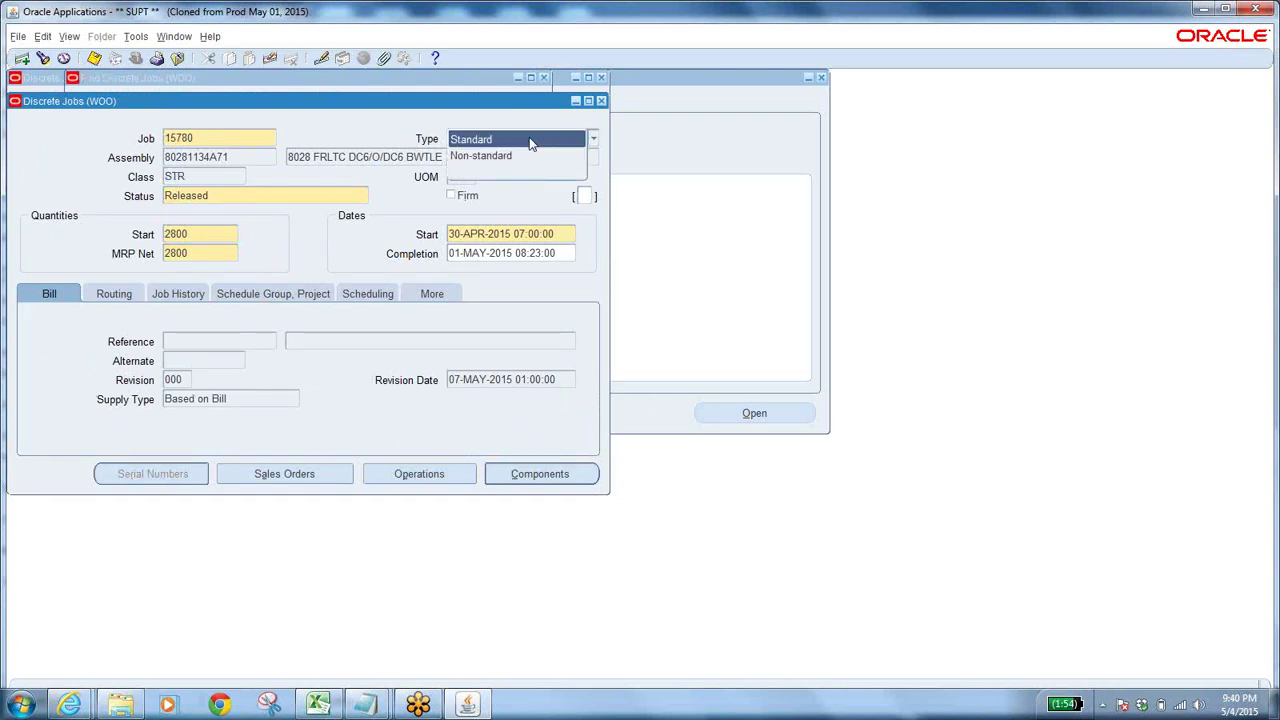
left_click(220, 197)
left_click(189, 176)
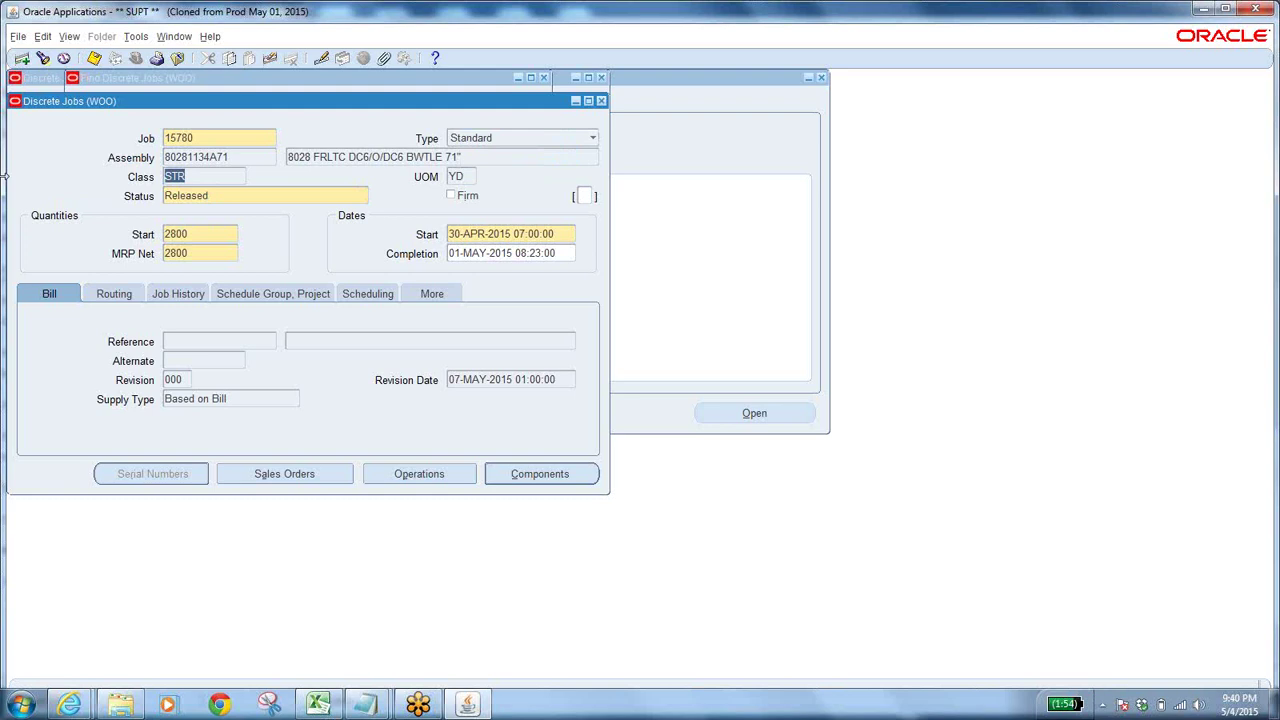
right_click(168, 178)
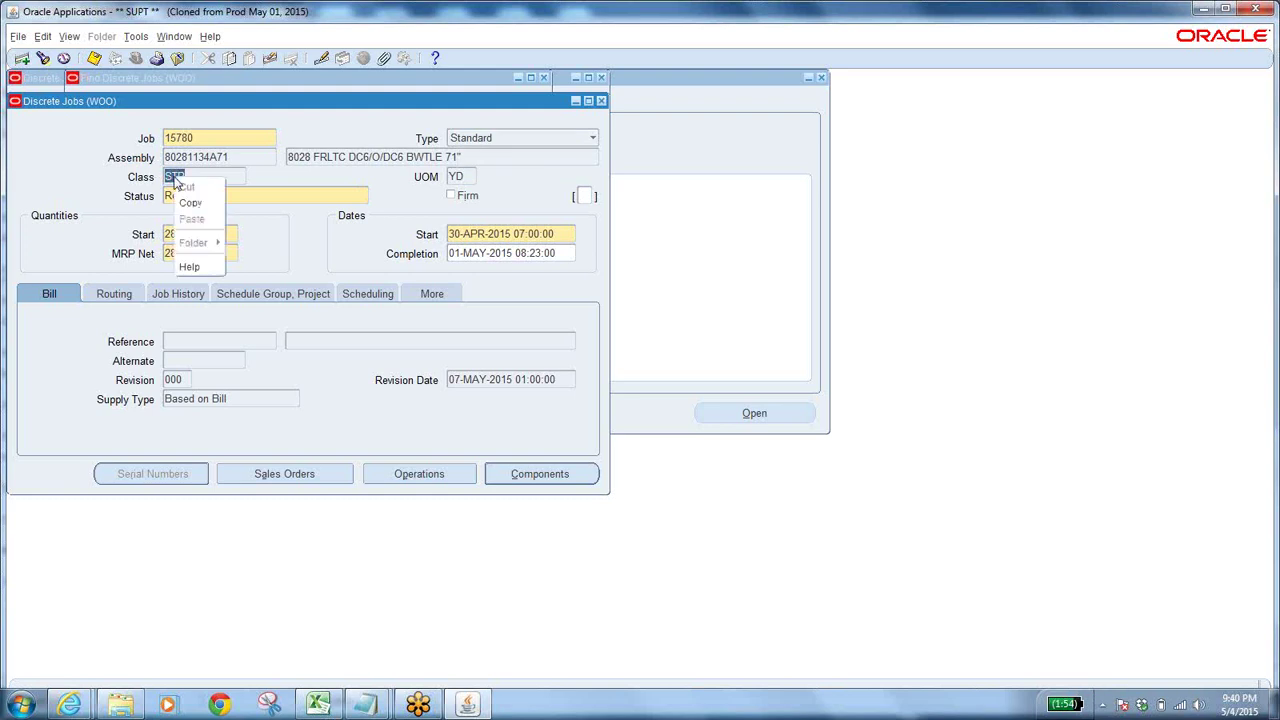
left_click(196, 200)
Close the discrete job and reopen the WIP Accounting Classes setup form.
left_click(176, 57)
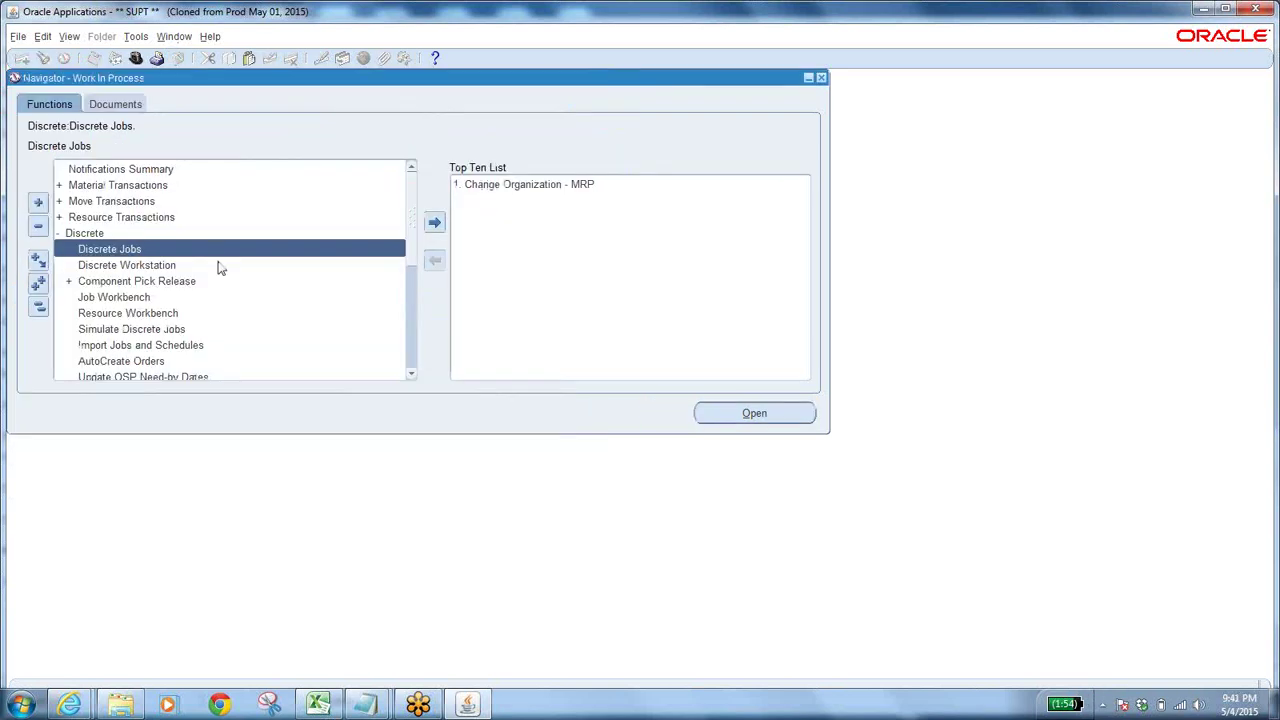
left_click(39, 306)
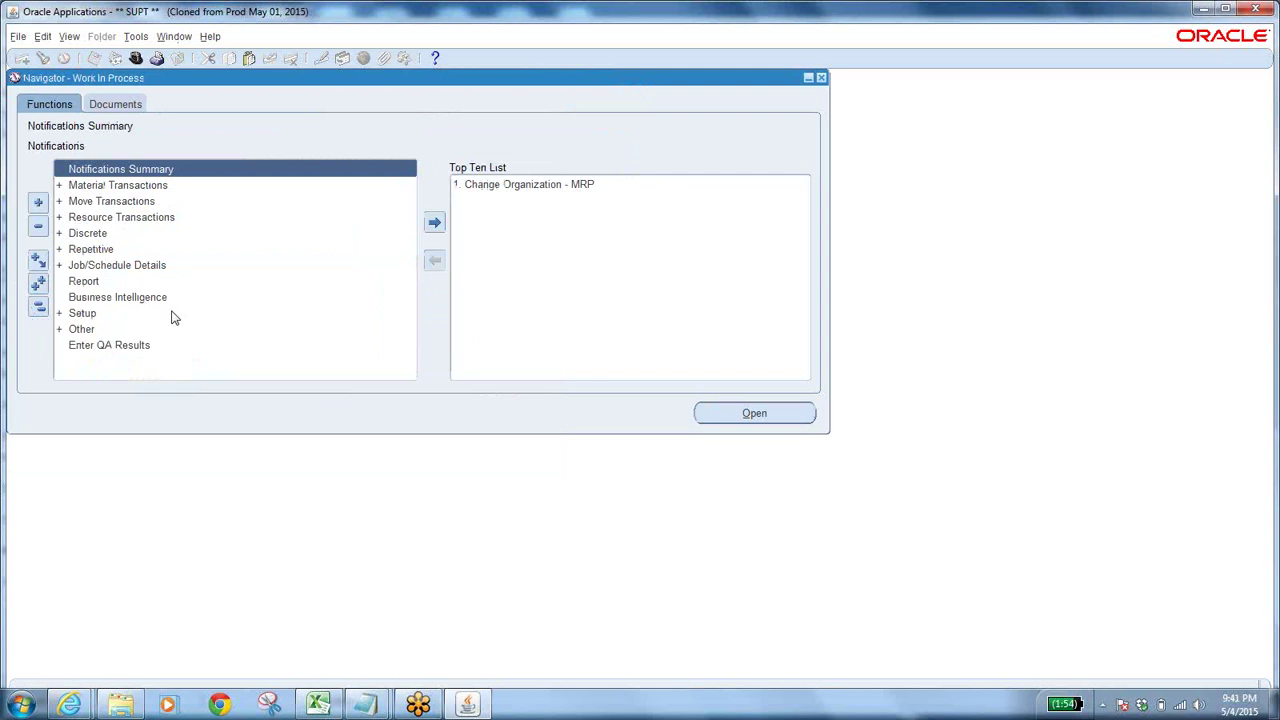
double_click(84, 313)
left_click(143, 329)
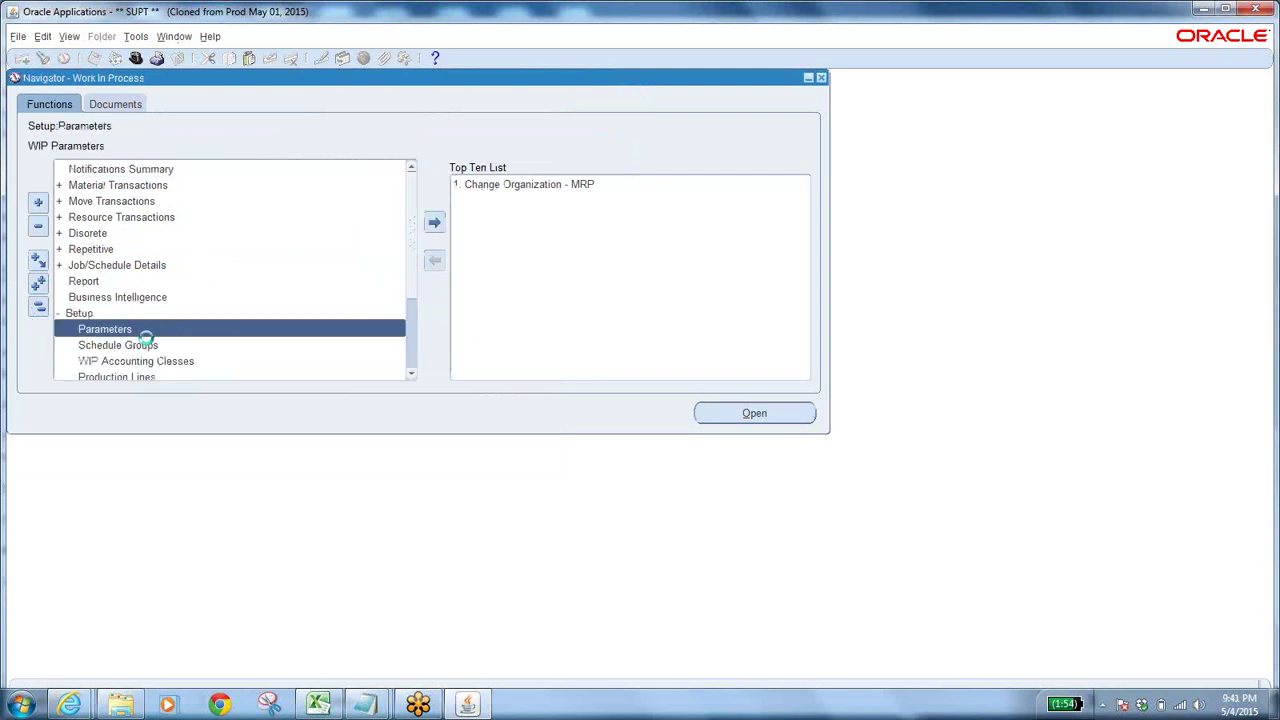
left_click(157, 361)
double_click(157, 361)
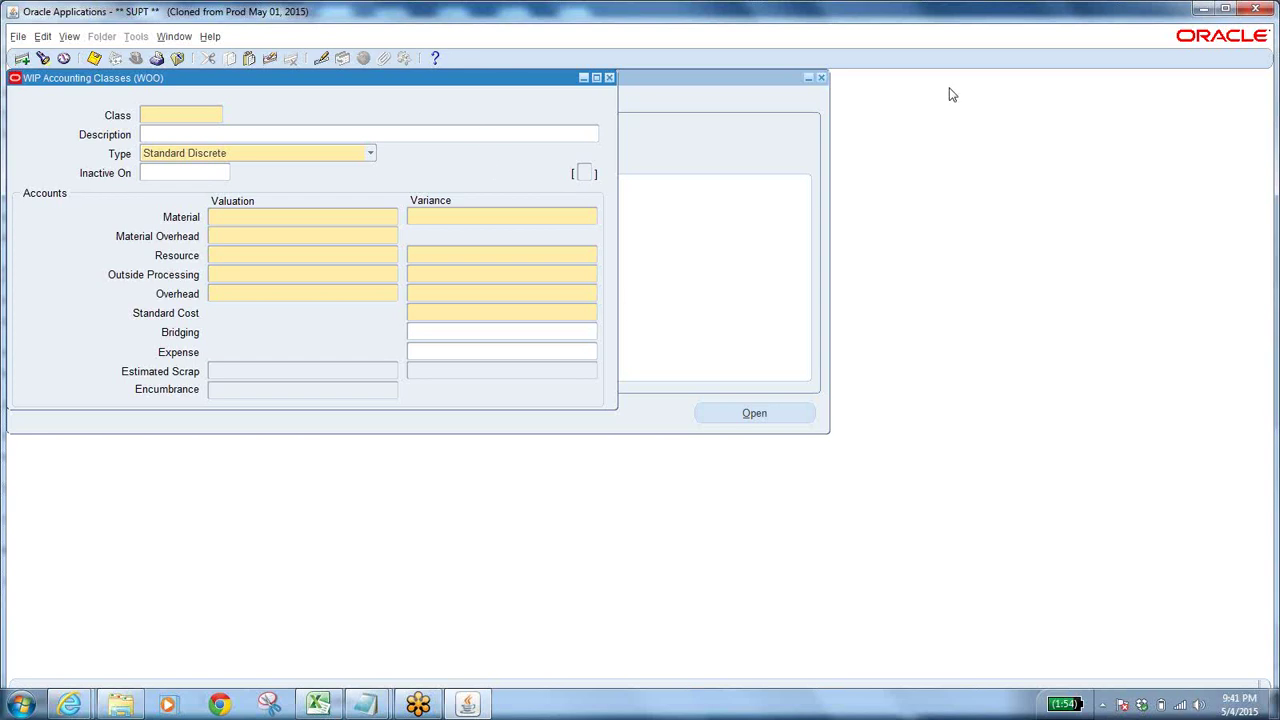
Query the WIP accounting classes for class STR.
key("F11")
type("STR")
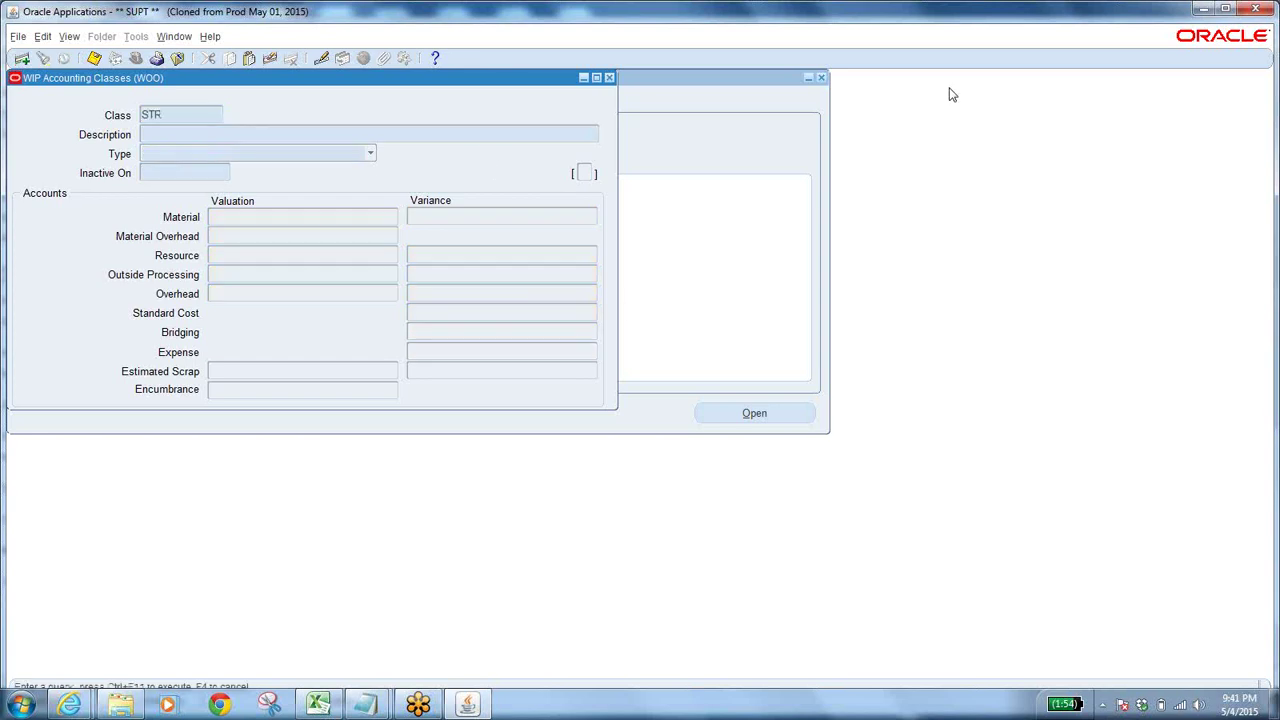
key("ctrl+F11")
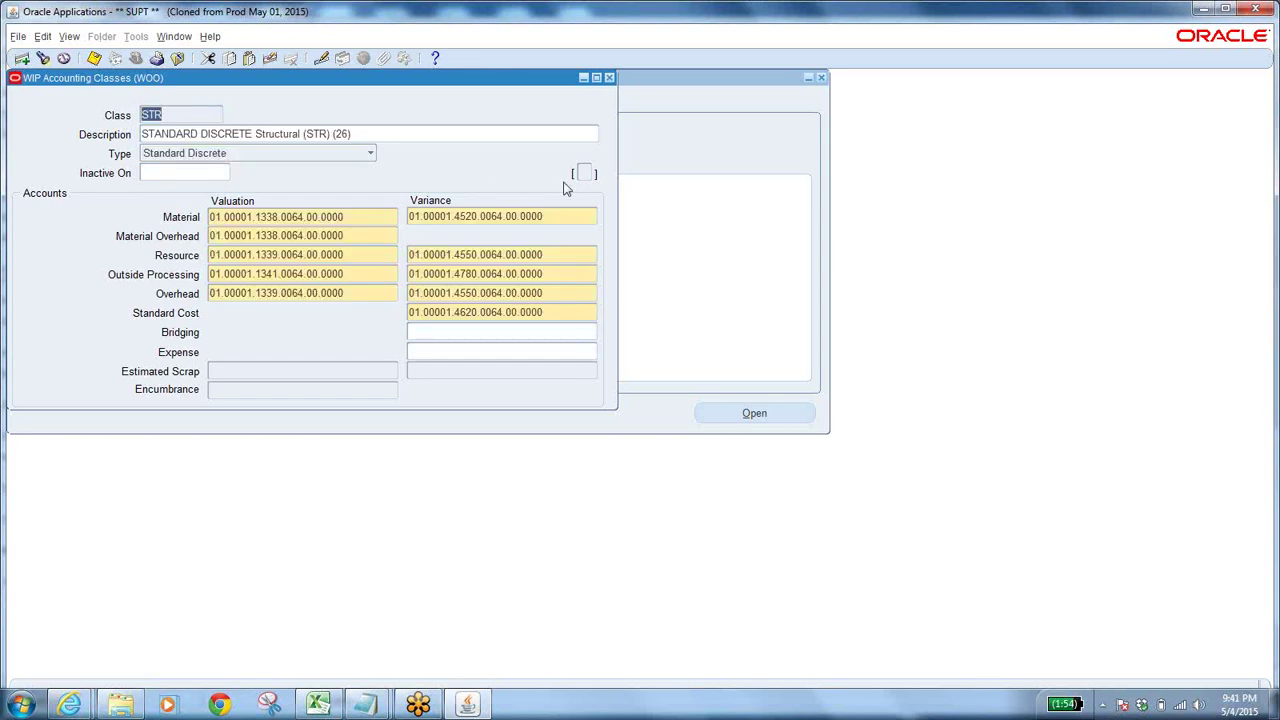
Examine the STR class's valuation and variance accounts for material, material overhead, resource, outside processing, overhead and standard cost.
left_click(176, 112)
left_click(333, 216)
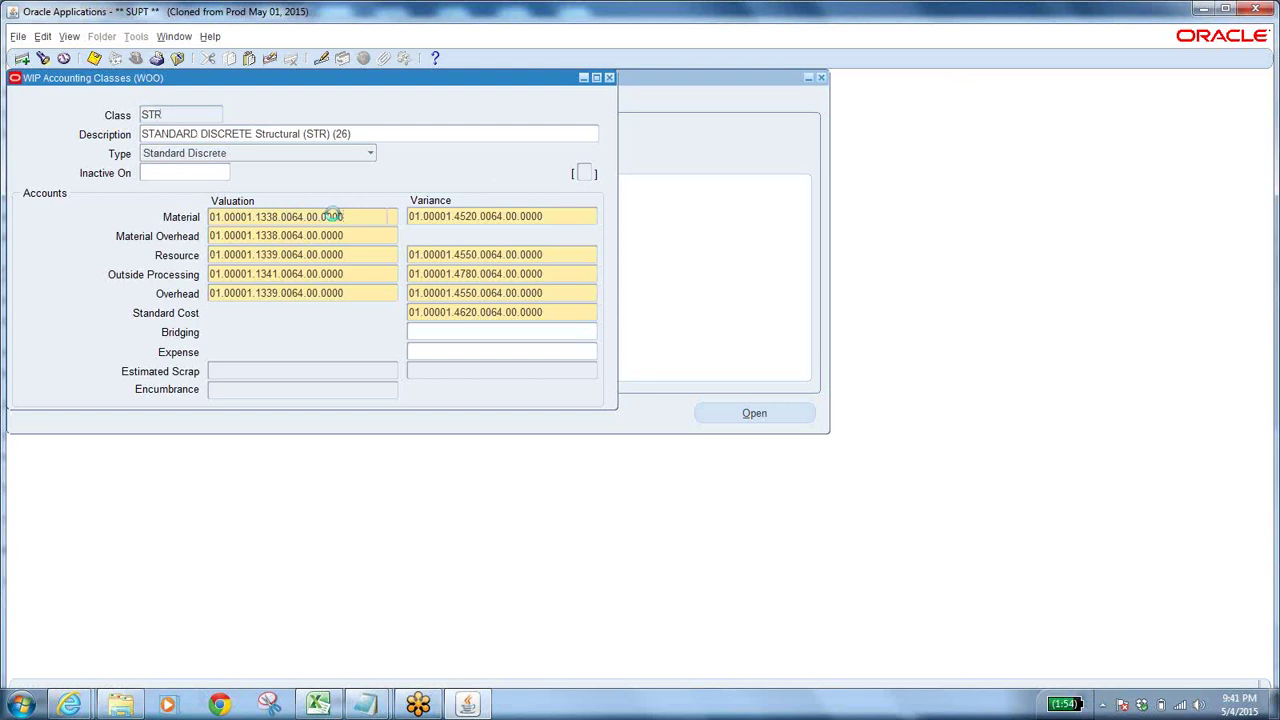
left_click(337, 235)
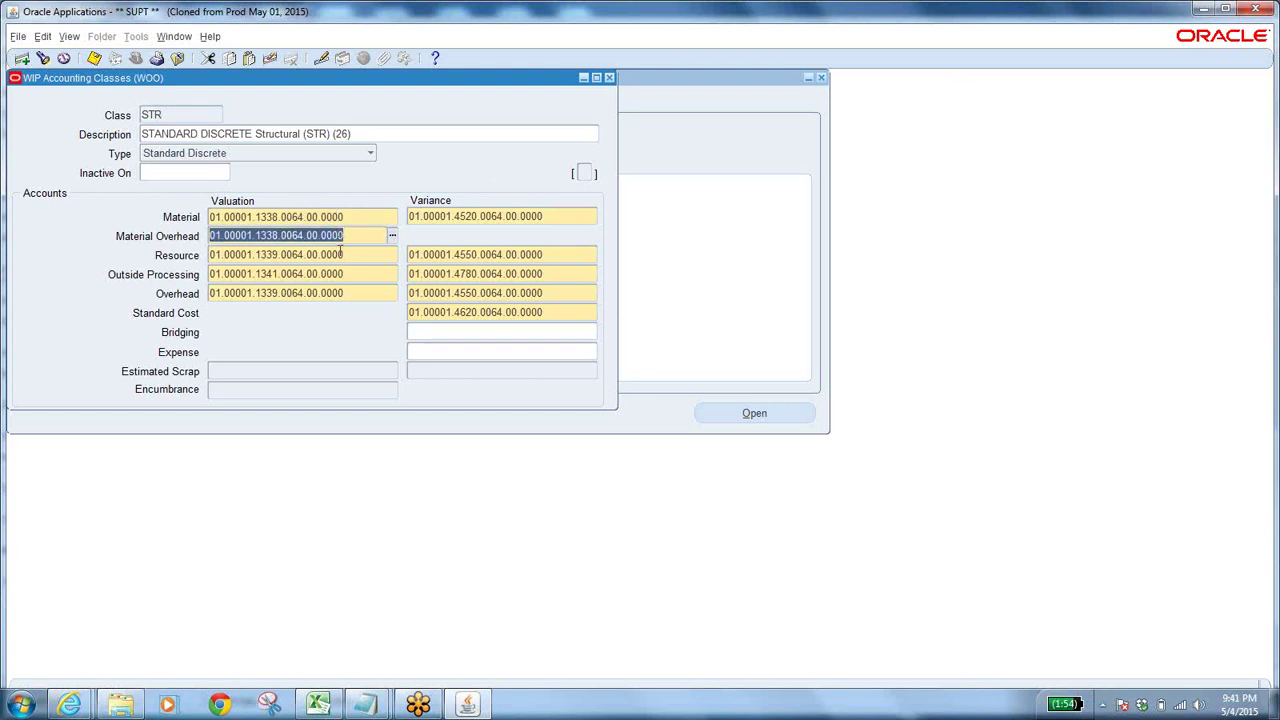
left_click(346, 254)
key("ctrl+v")
left_click(468, 255)
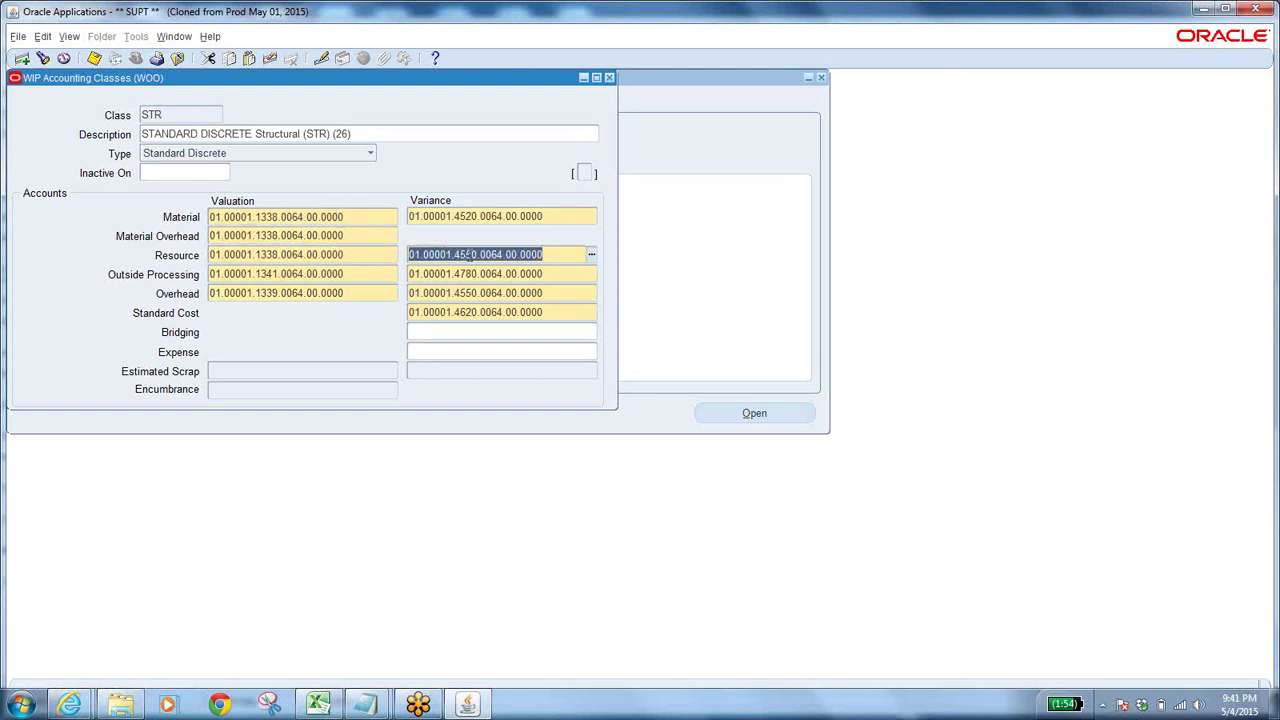
left_click(371, 275)
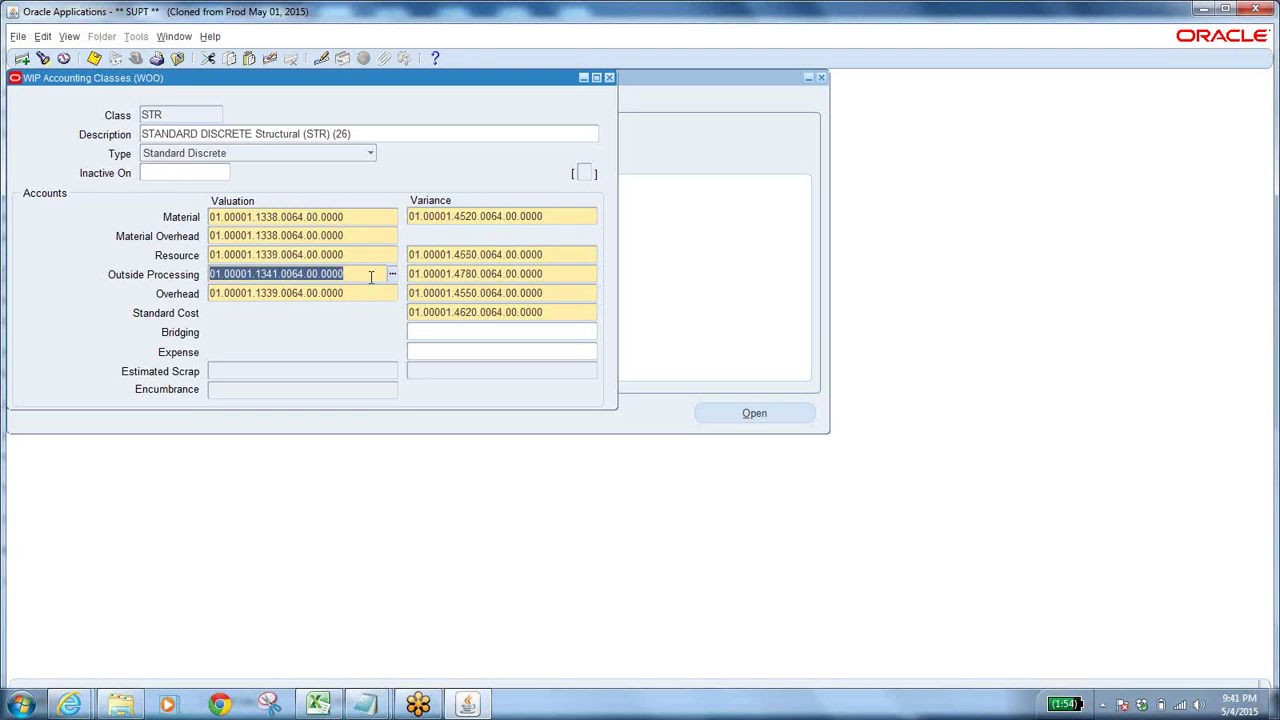
left_click(481, 274)
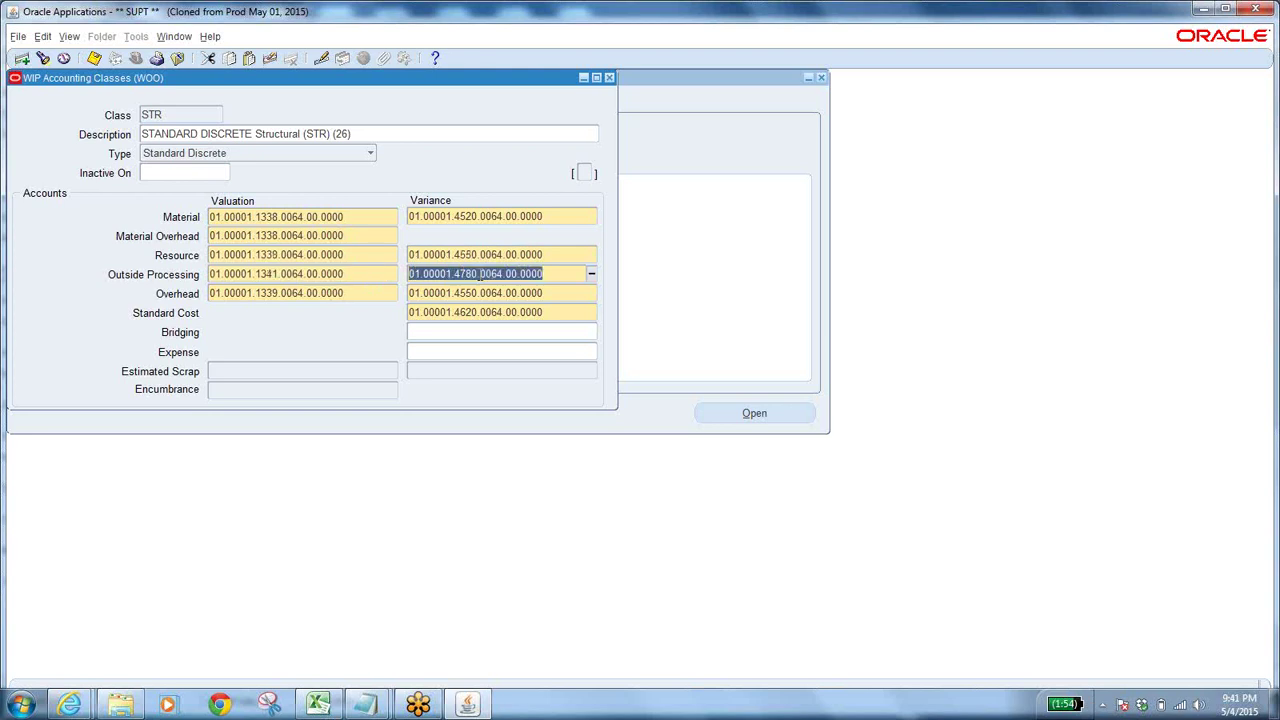
left_click(356, 293)
left_click(511, 292)
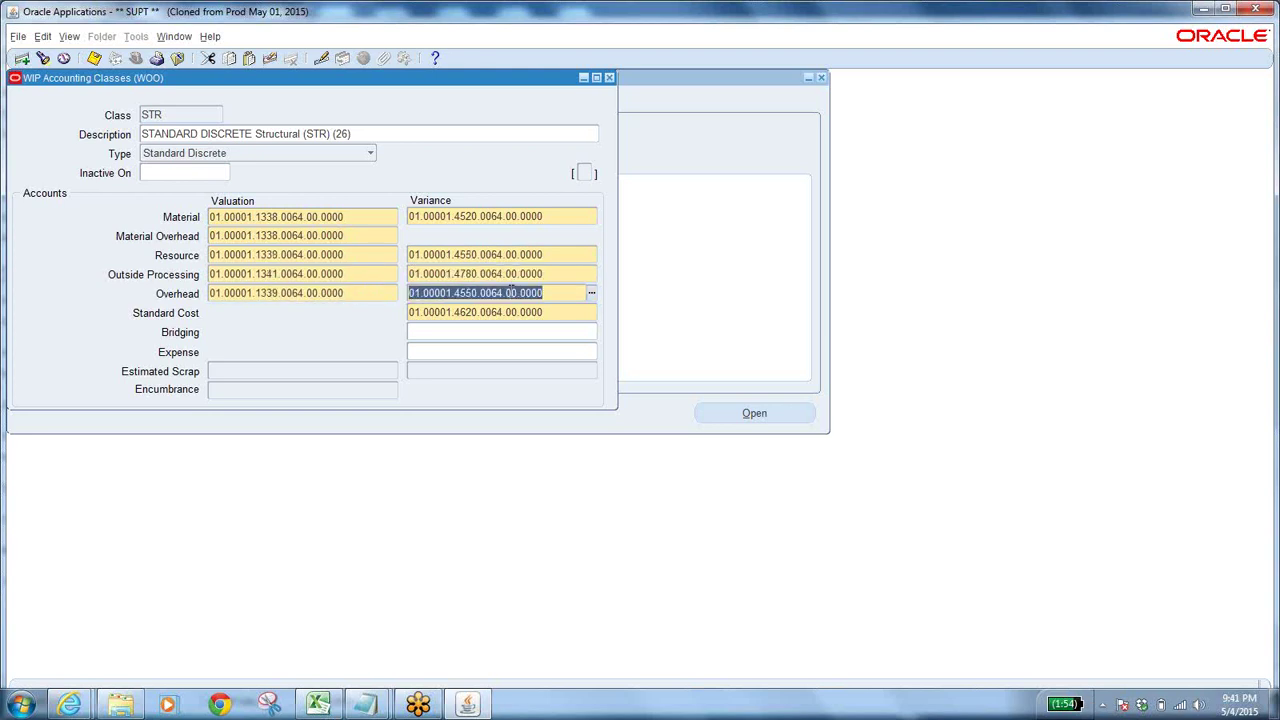
left_click(452, 313)
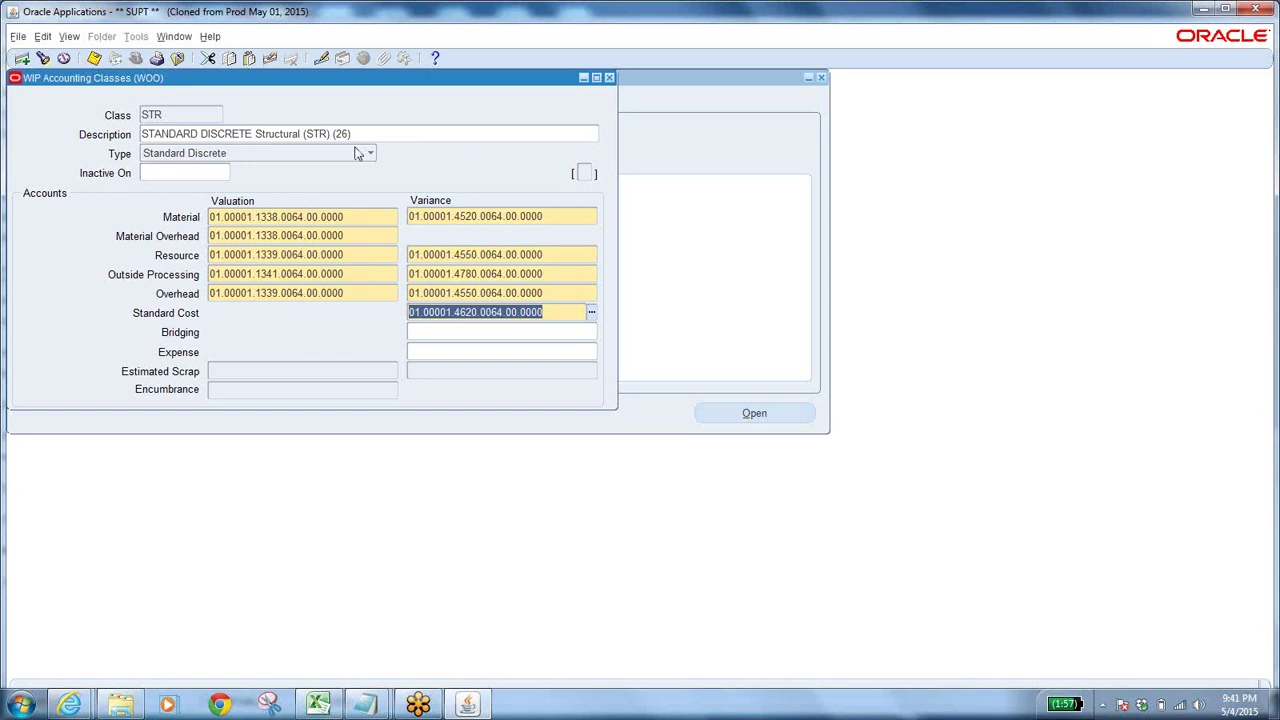
left_click(356, 216)
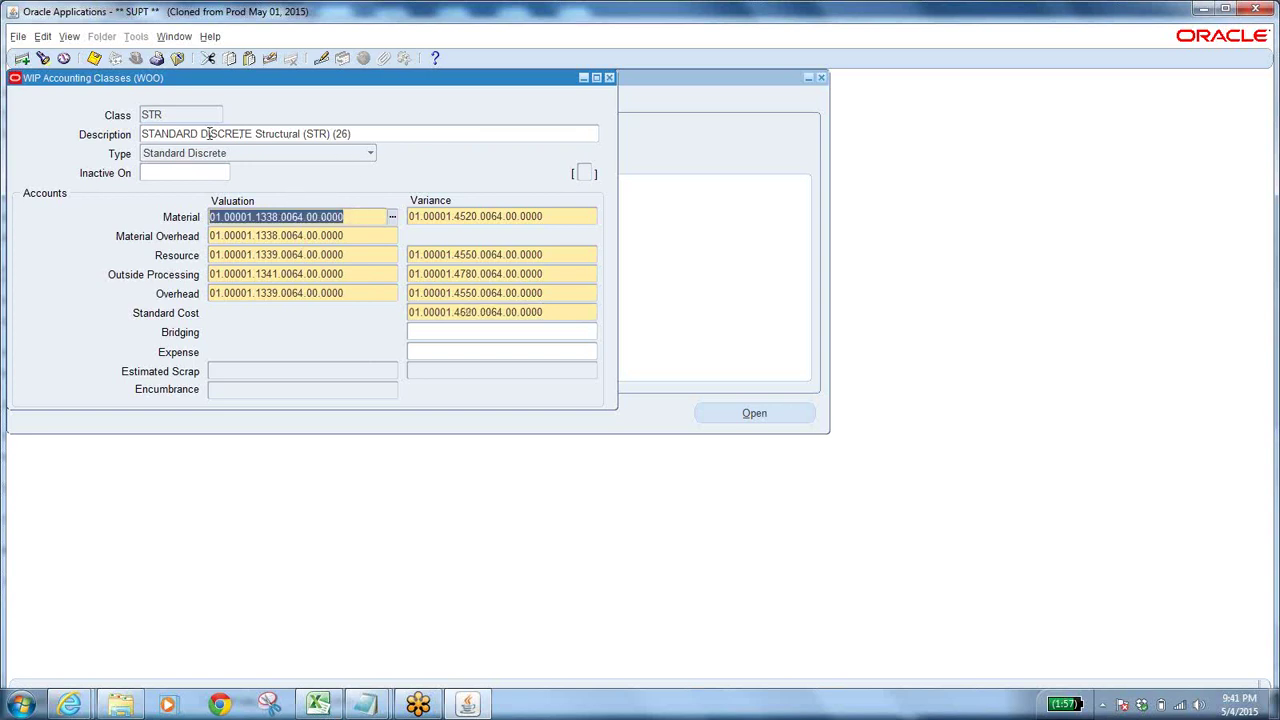
left_click(166, 116)
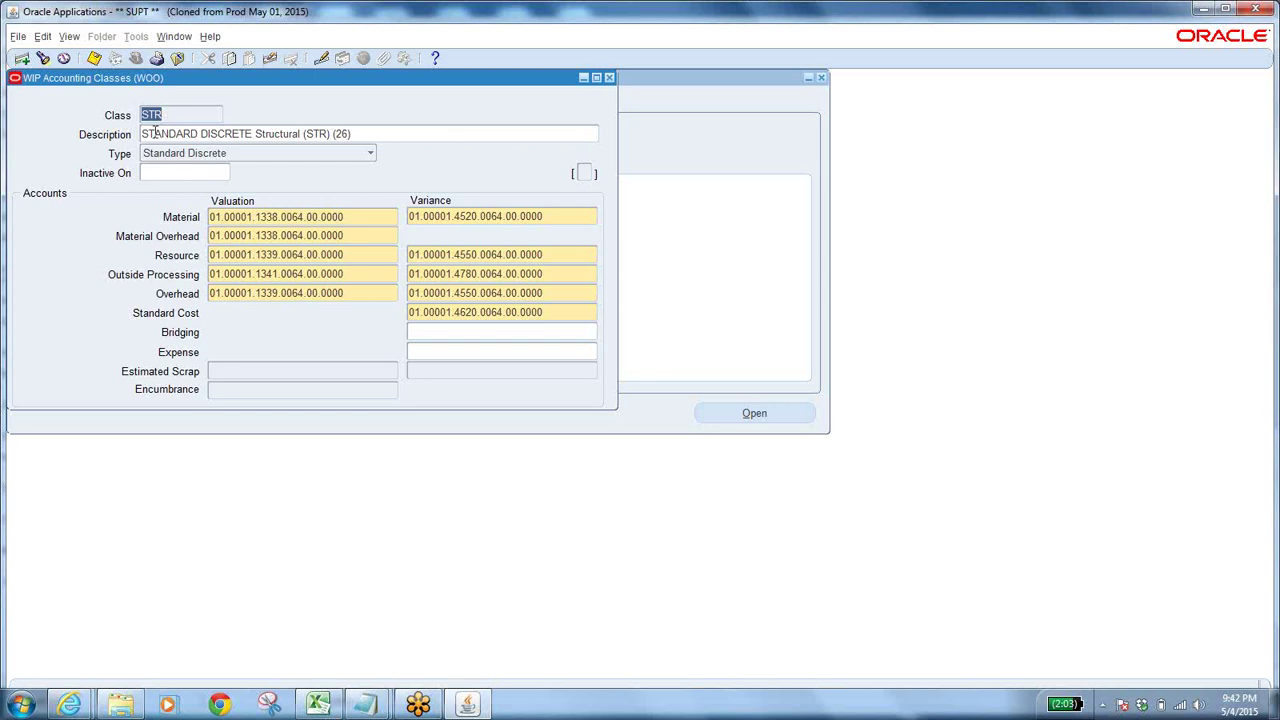
Examine class STR's material, material overhead, resource and outside processing accounts, comparing valuation with variance.
left_click(351, 216)
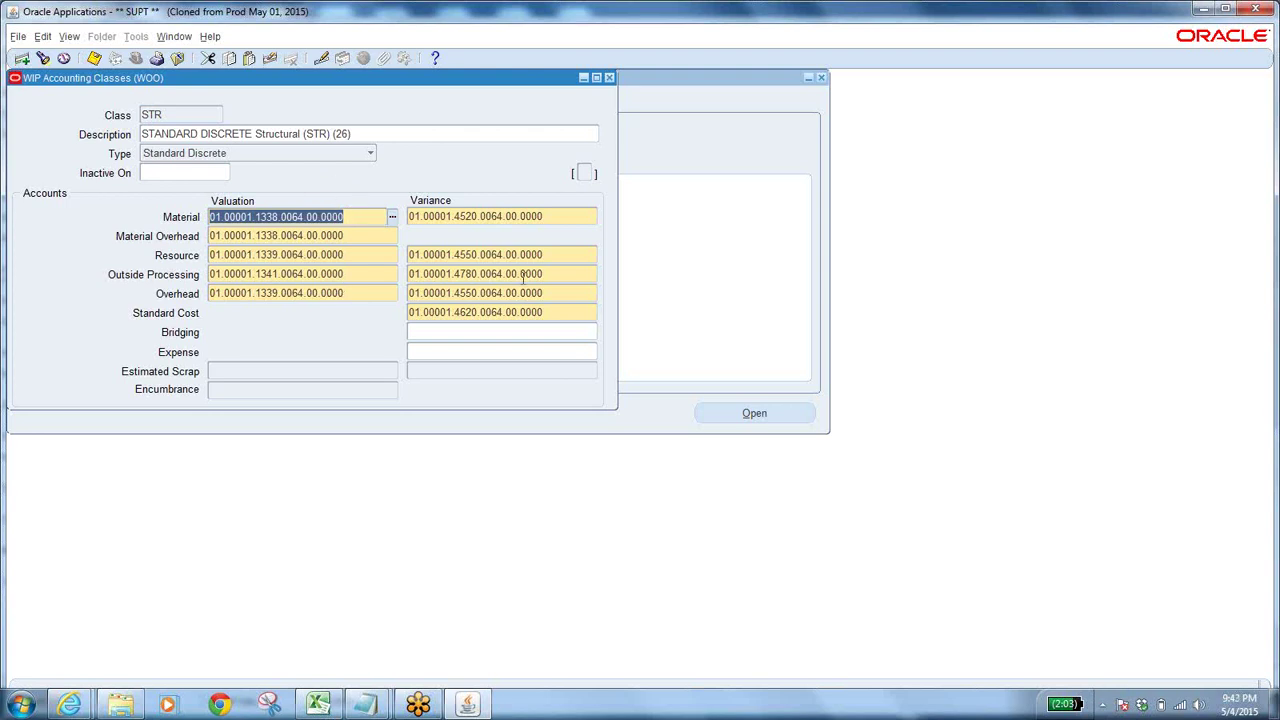
left_click(546, 216)
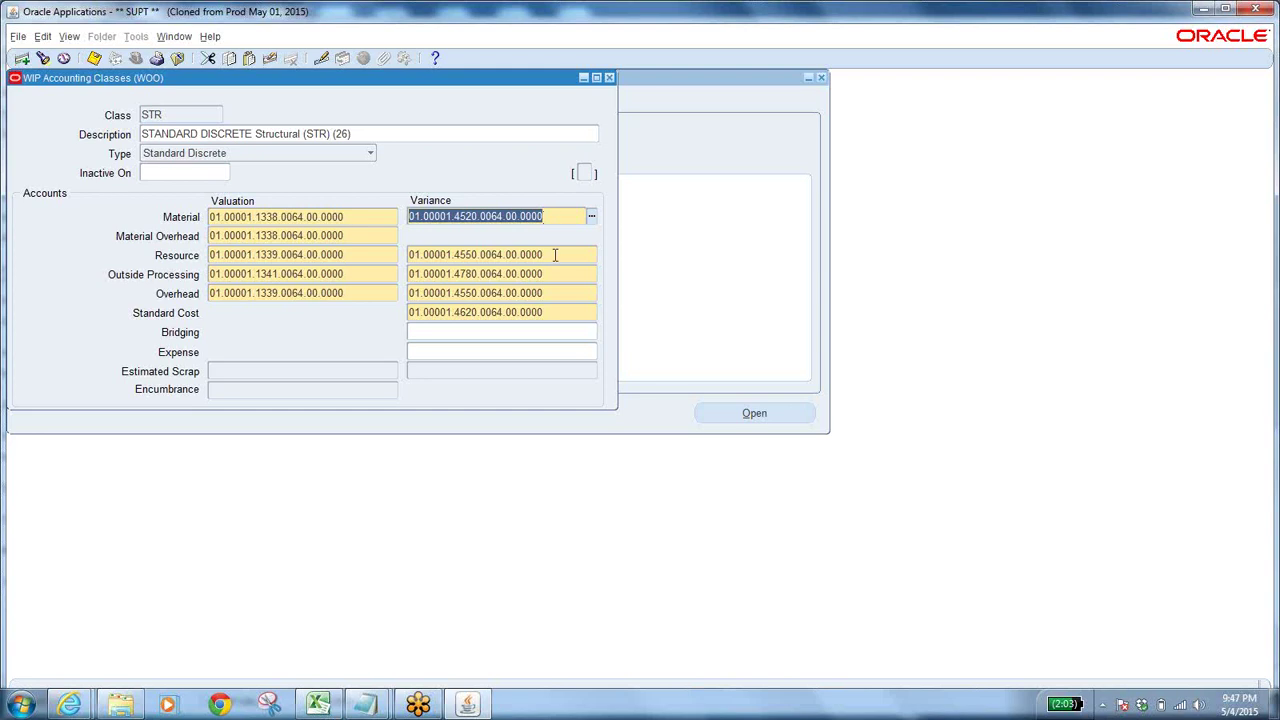
left_click(555, 255)
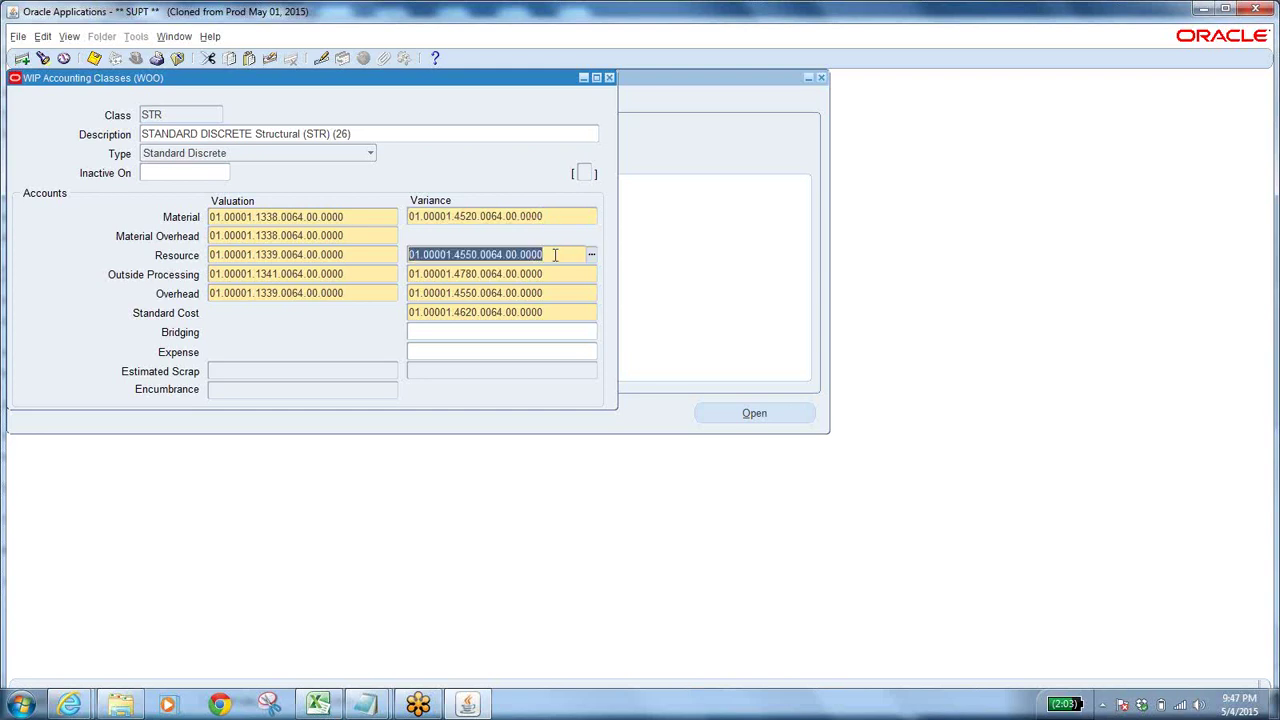
left_click(361, 274)
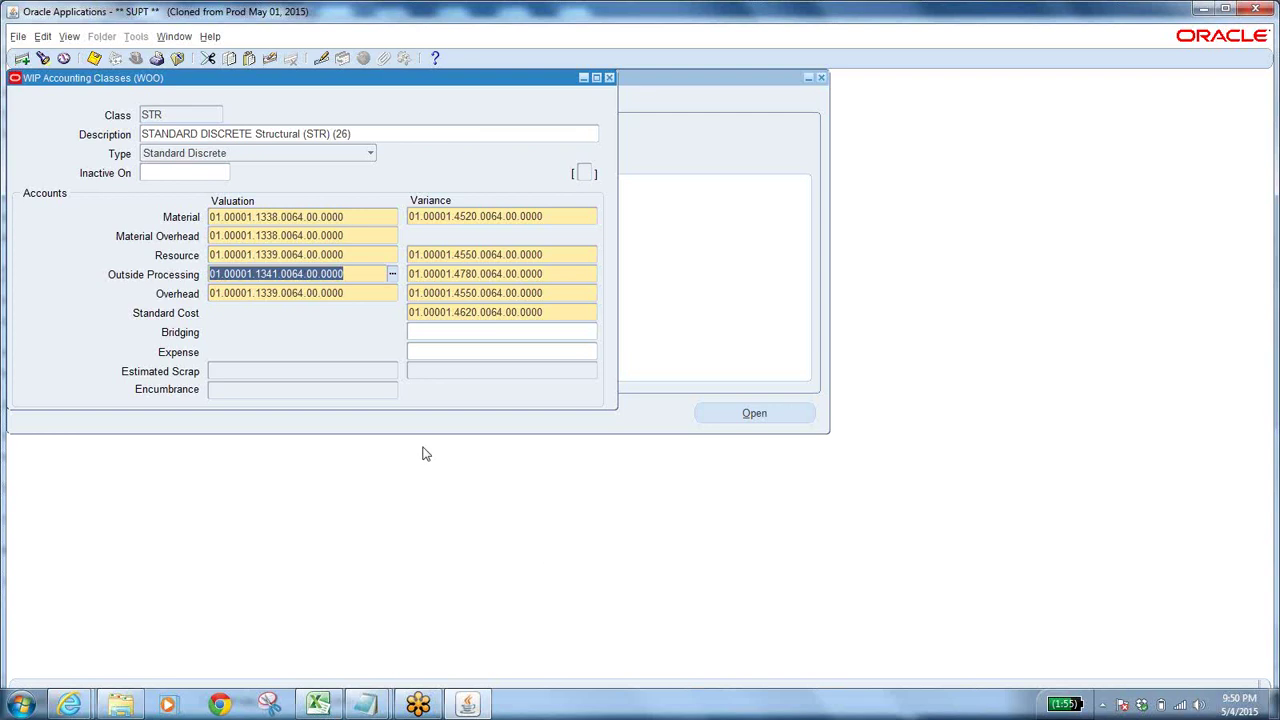
left_click(347, 236)
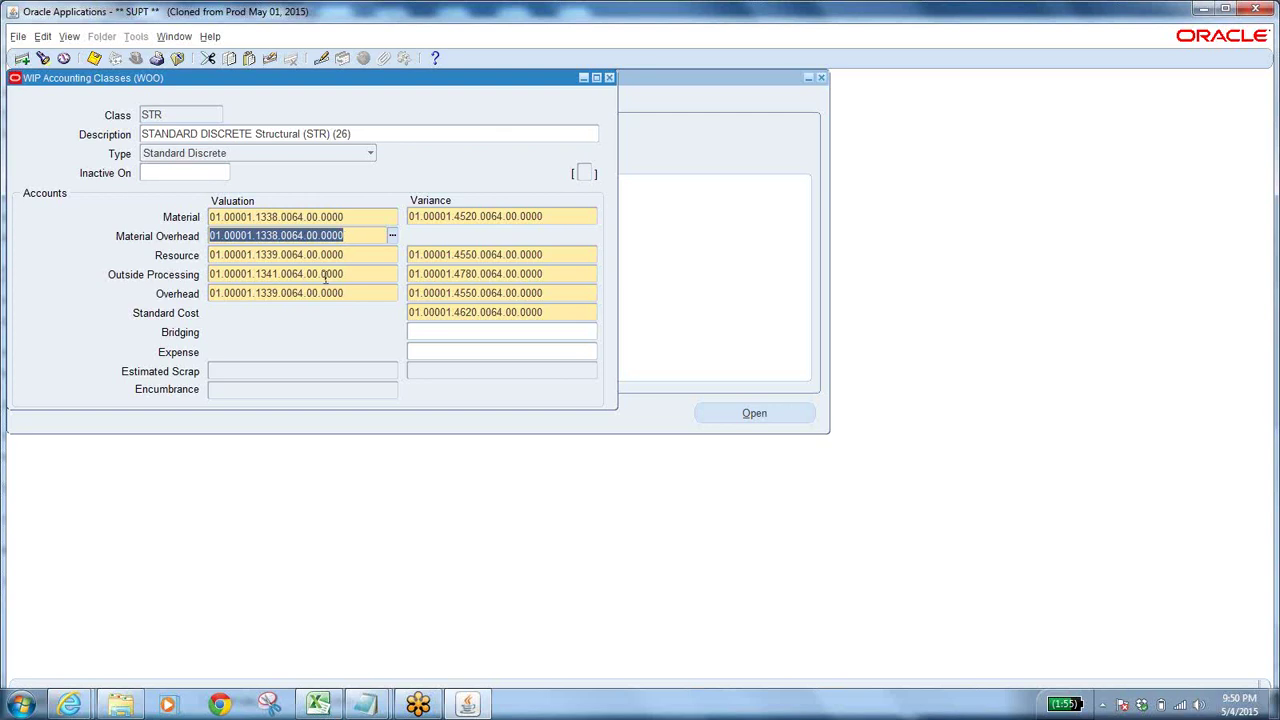
left_click(363, 272)
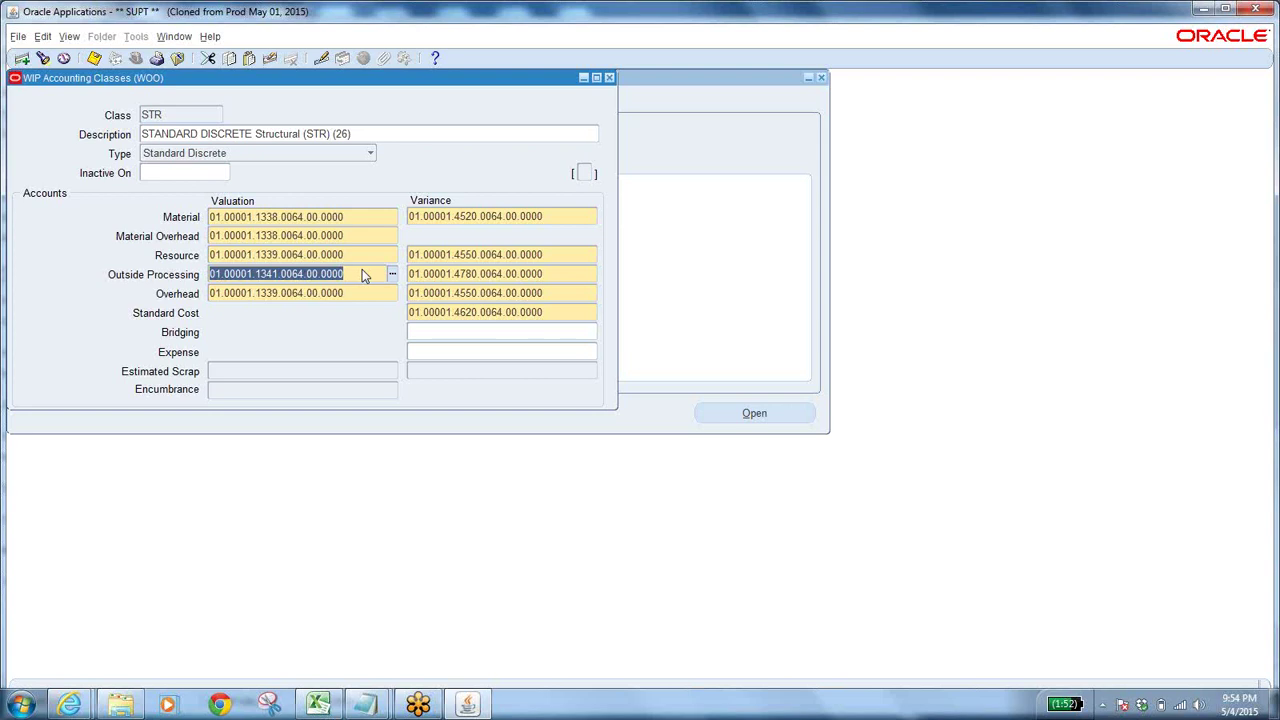
left_click(363, 274)
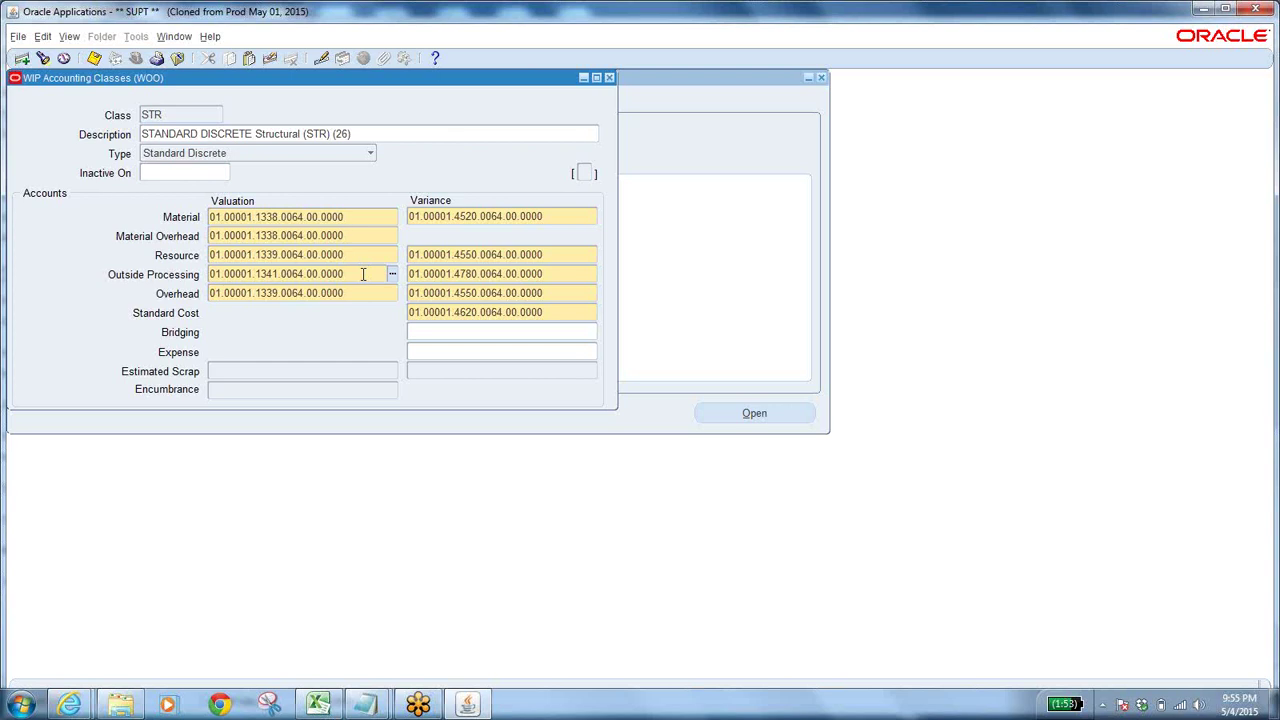
left_click_drag(353, 274, 51, 332)
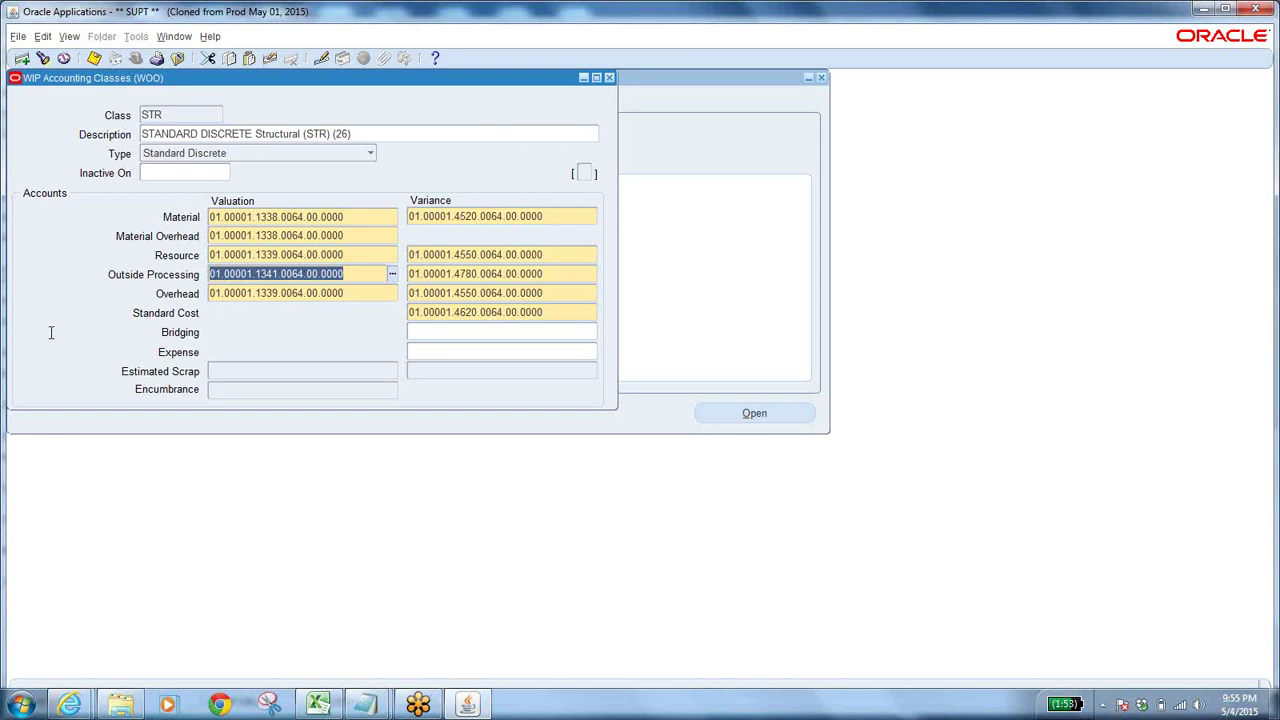
left_click(568, 276)
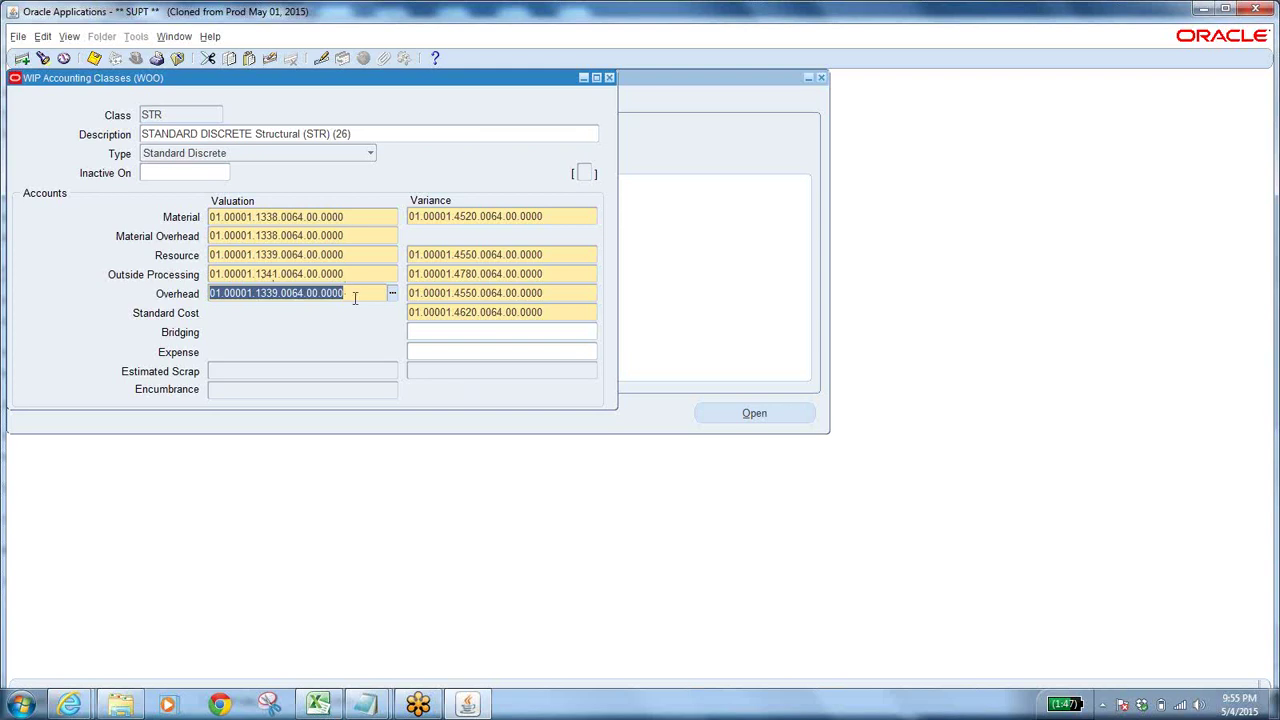
Examine class STR's overhead accounts and its standard cost variance account against the material valuation account.
left_click(354, 296)
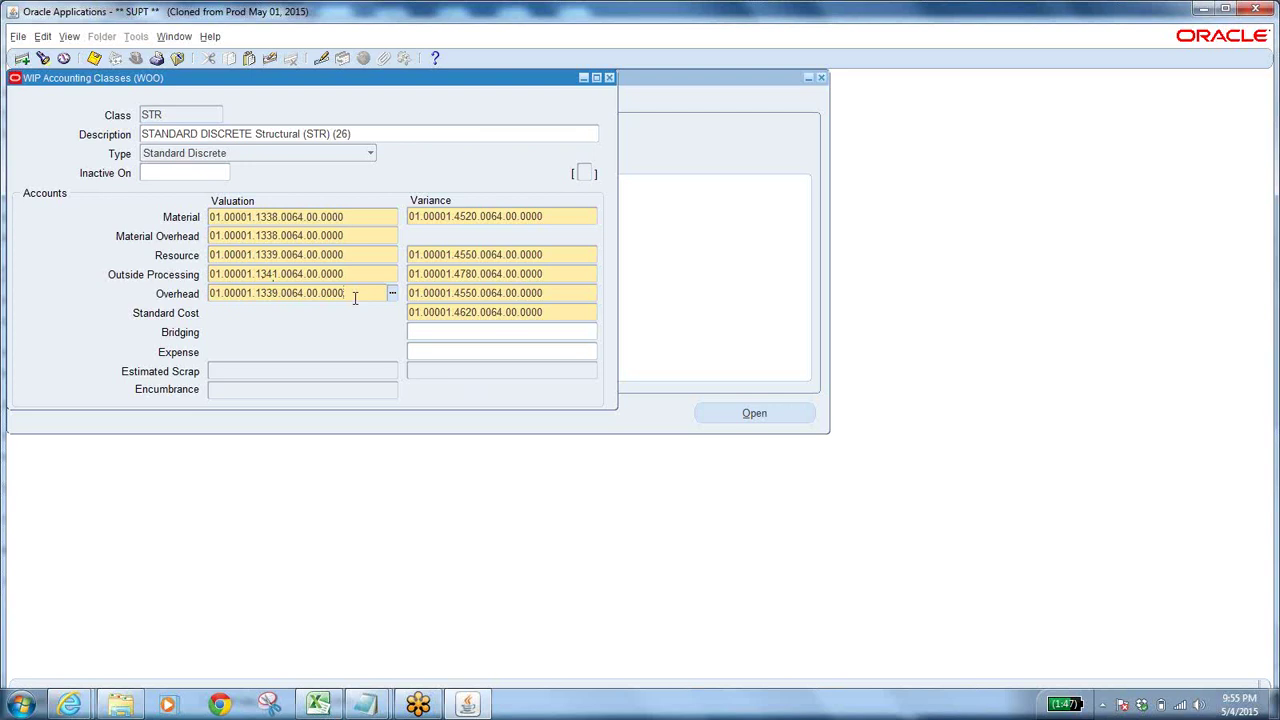
left_click(545, 292)
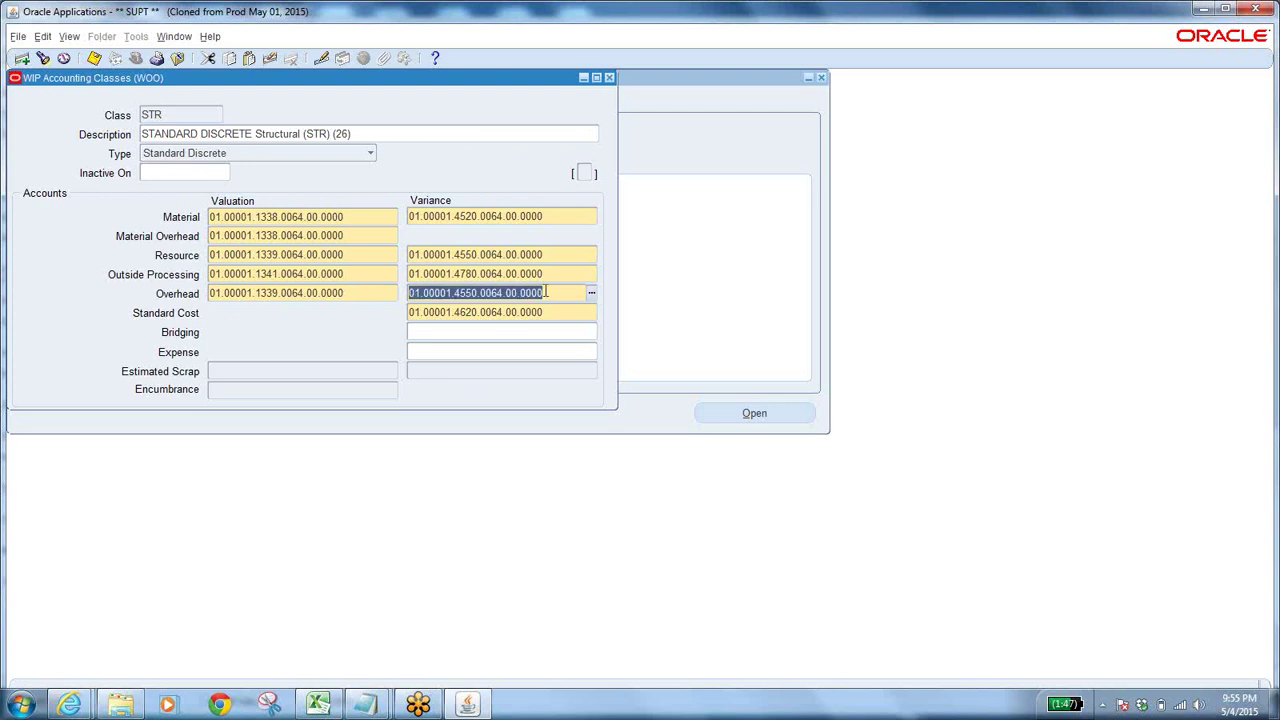
left_click(578, 316)
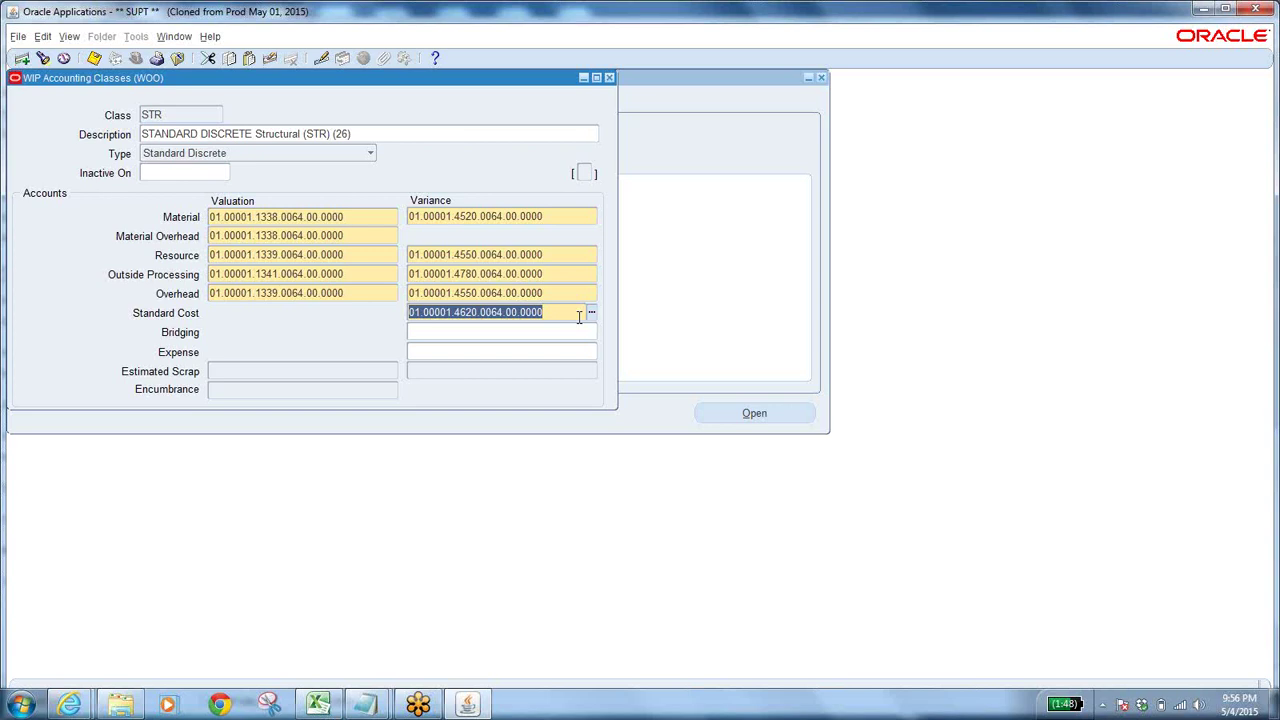
left_click(369, 216)
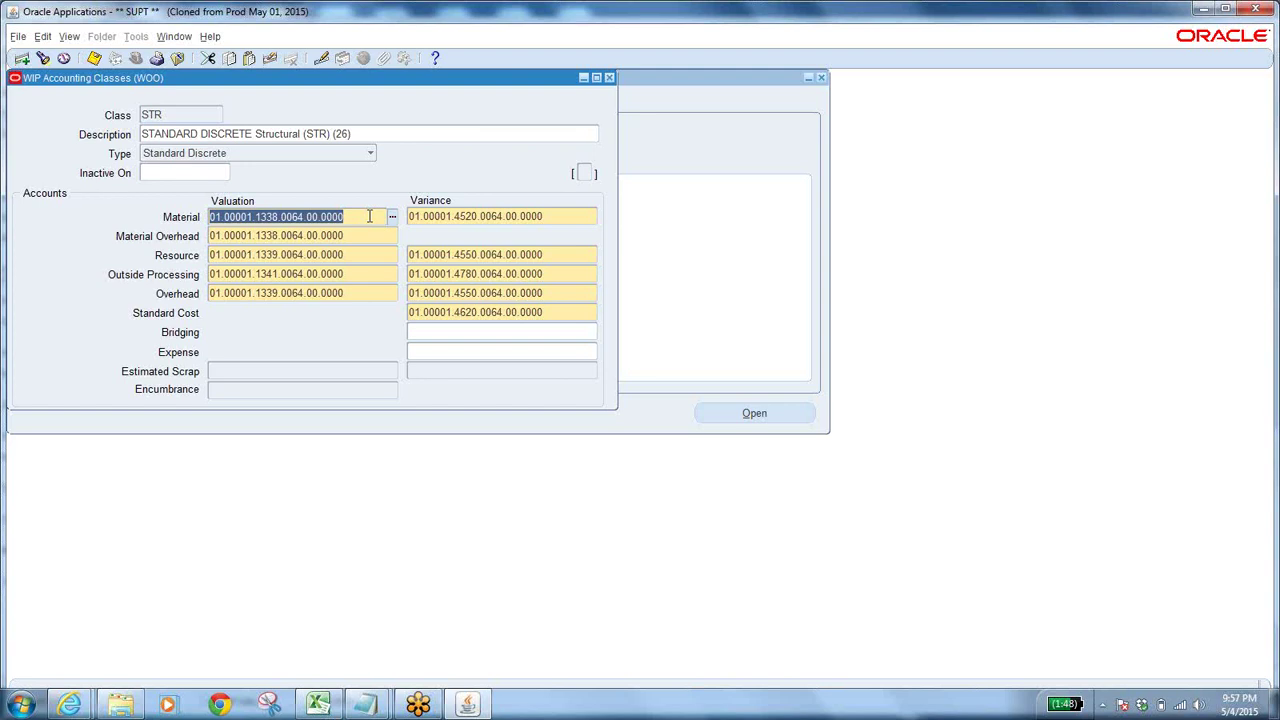
left_click(559, 313)
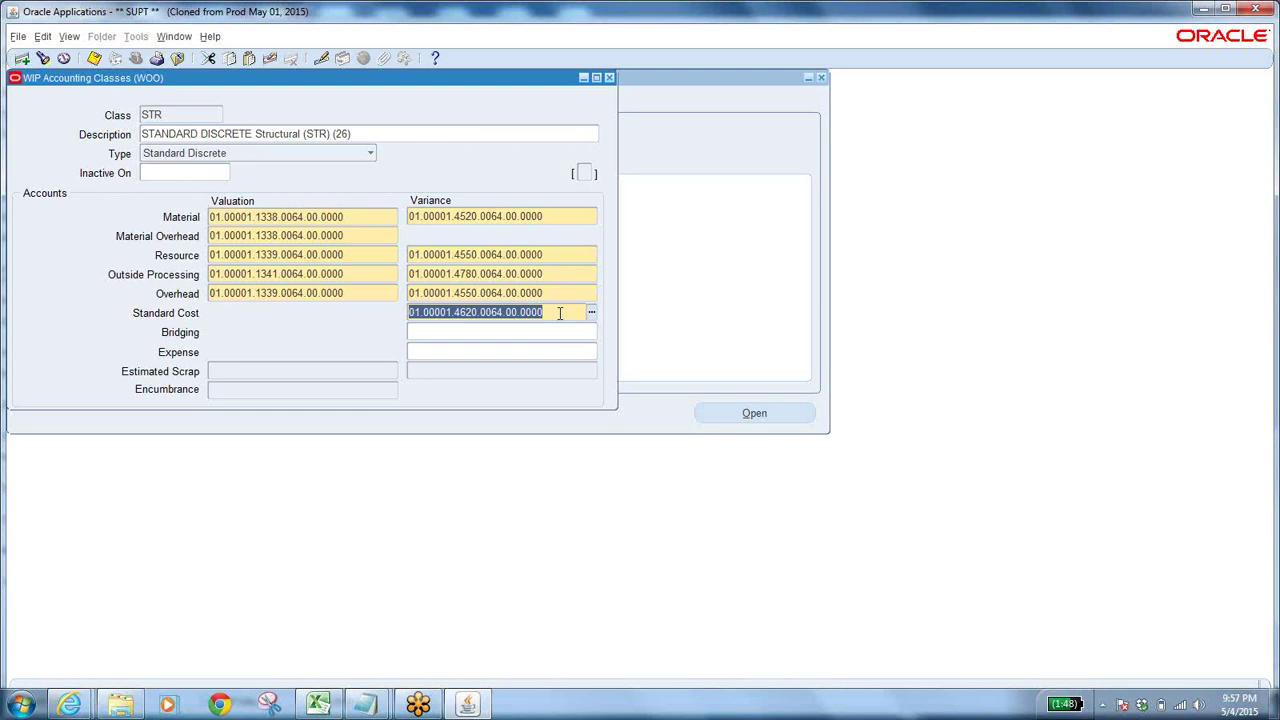
Query all WIP accounting classes without any filter criteria.
left_click(203, 117)
key("F11")
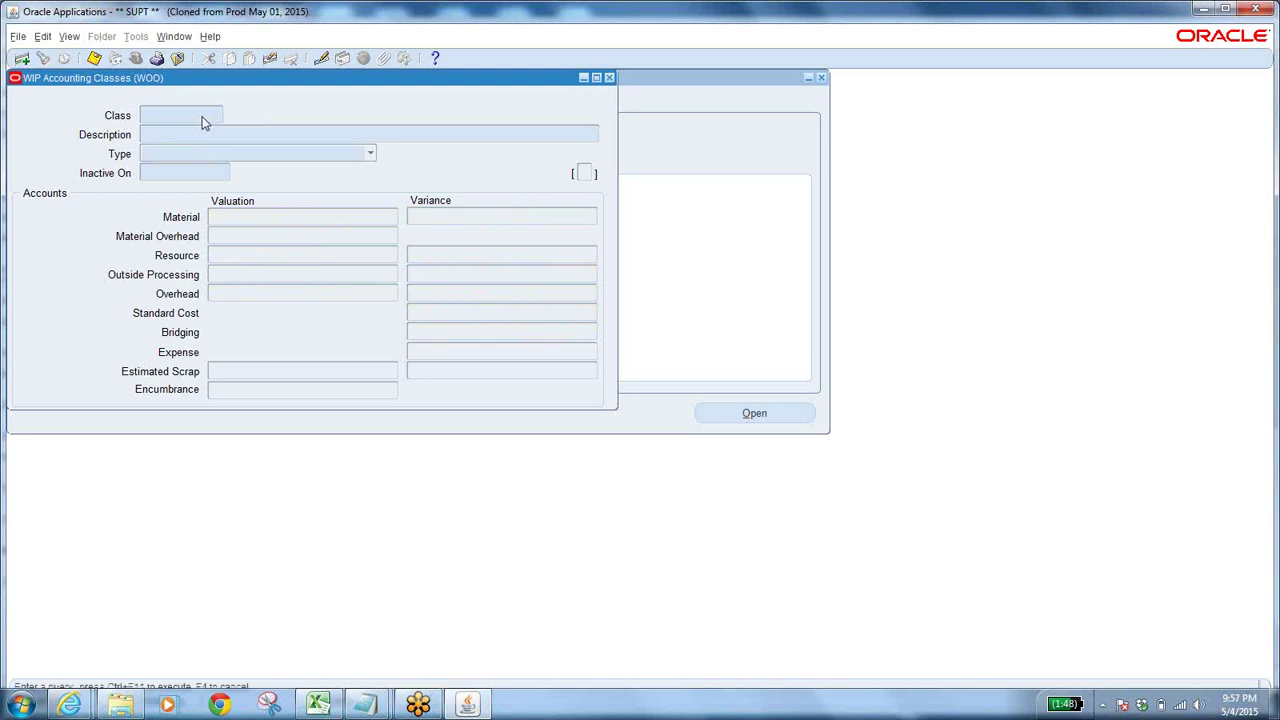
key("ctrl+F11")
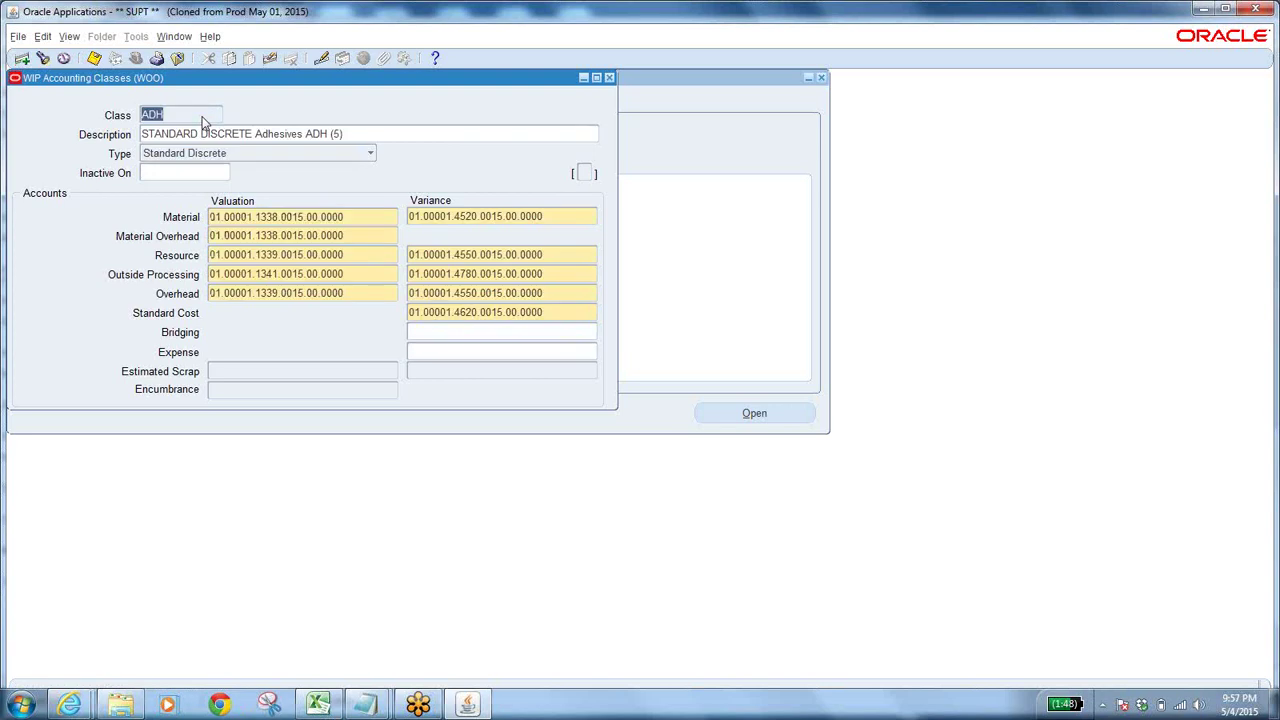
Browse the accounting class records from ADH through to LAM, comparing their descriptions and account codes.
left_click(188, 114)
triple_click(336, 135)
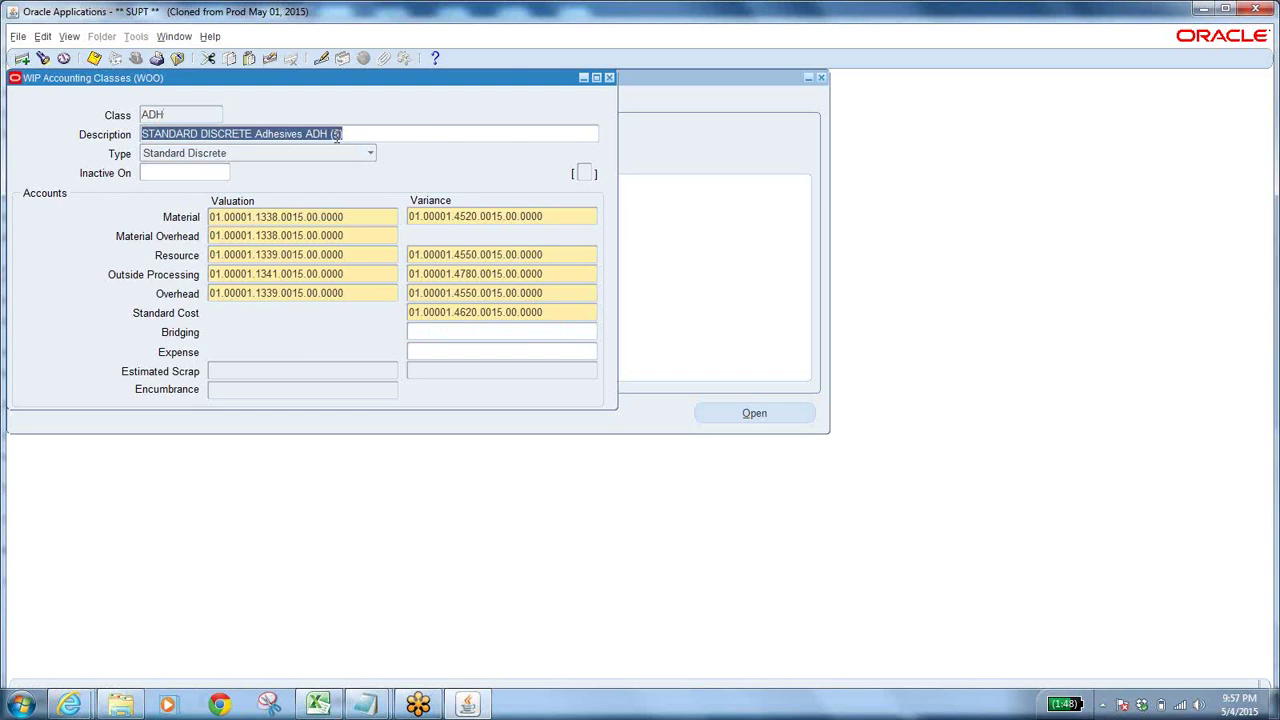
key("Down")
key("Down")
key("Down")
key("Down")
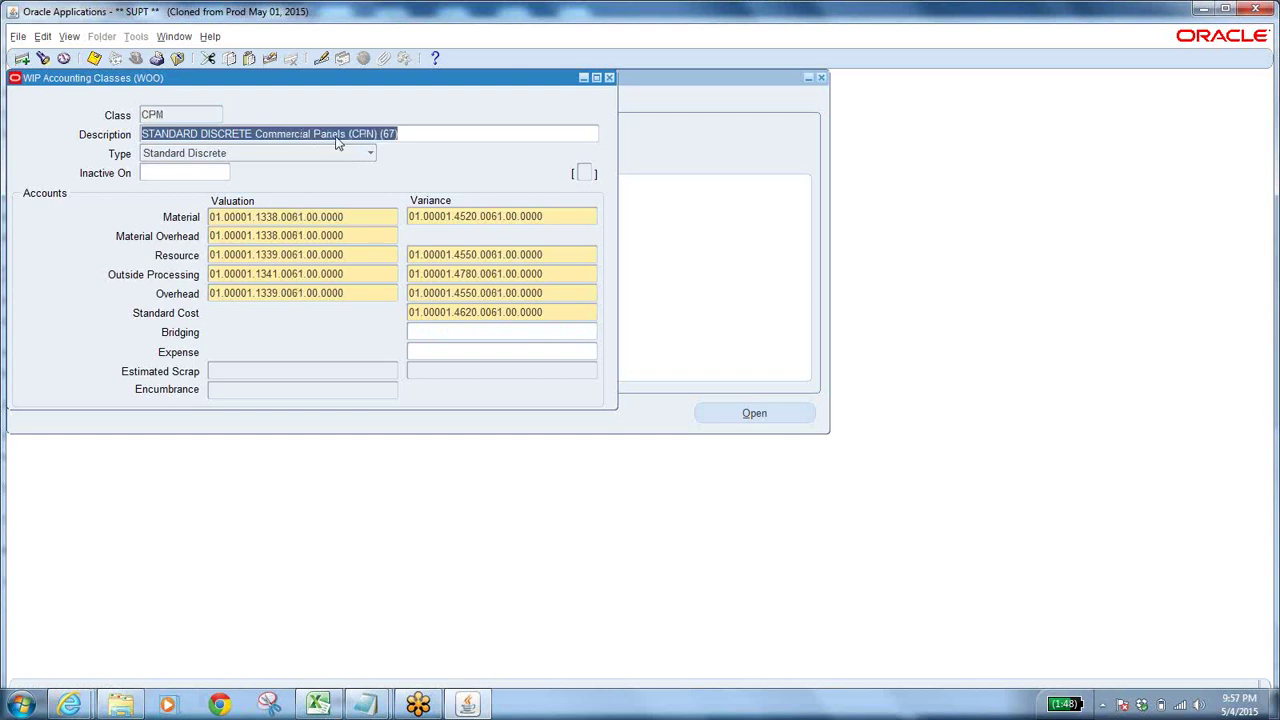
key("Down")
key("Down")
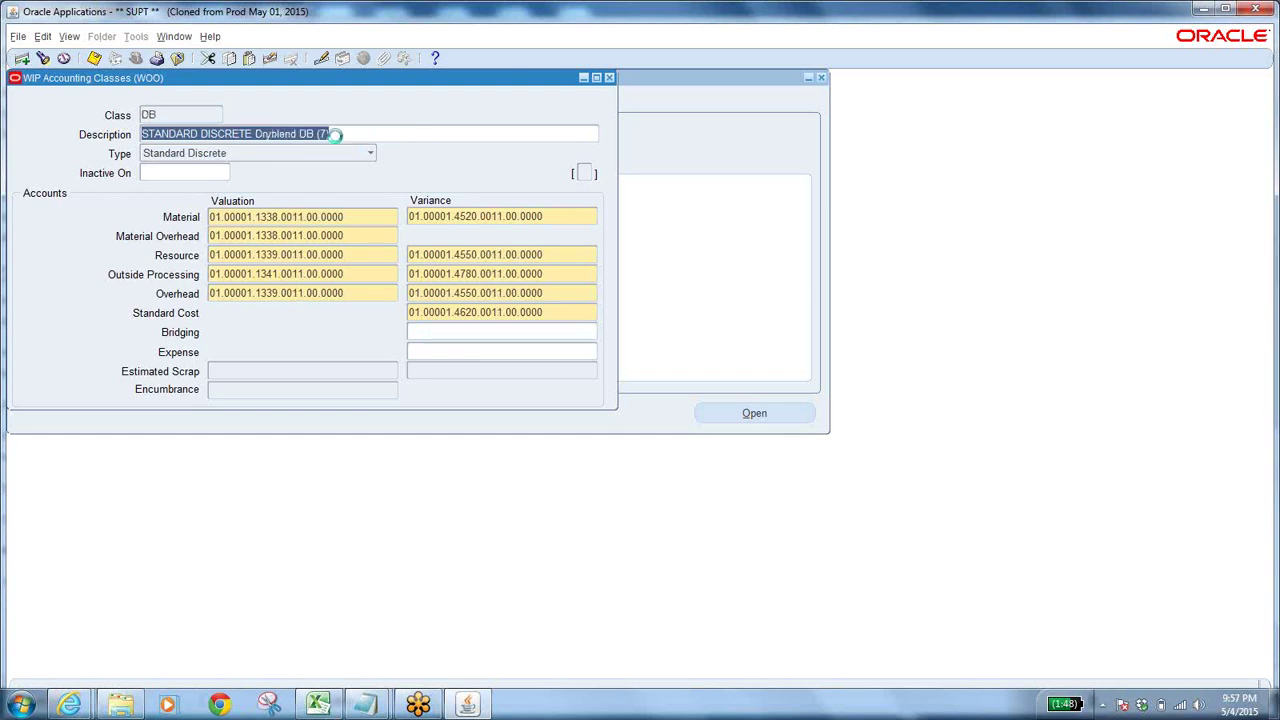
key("Down")
key("Down")
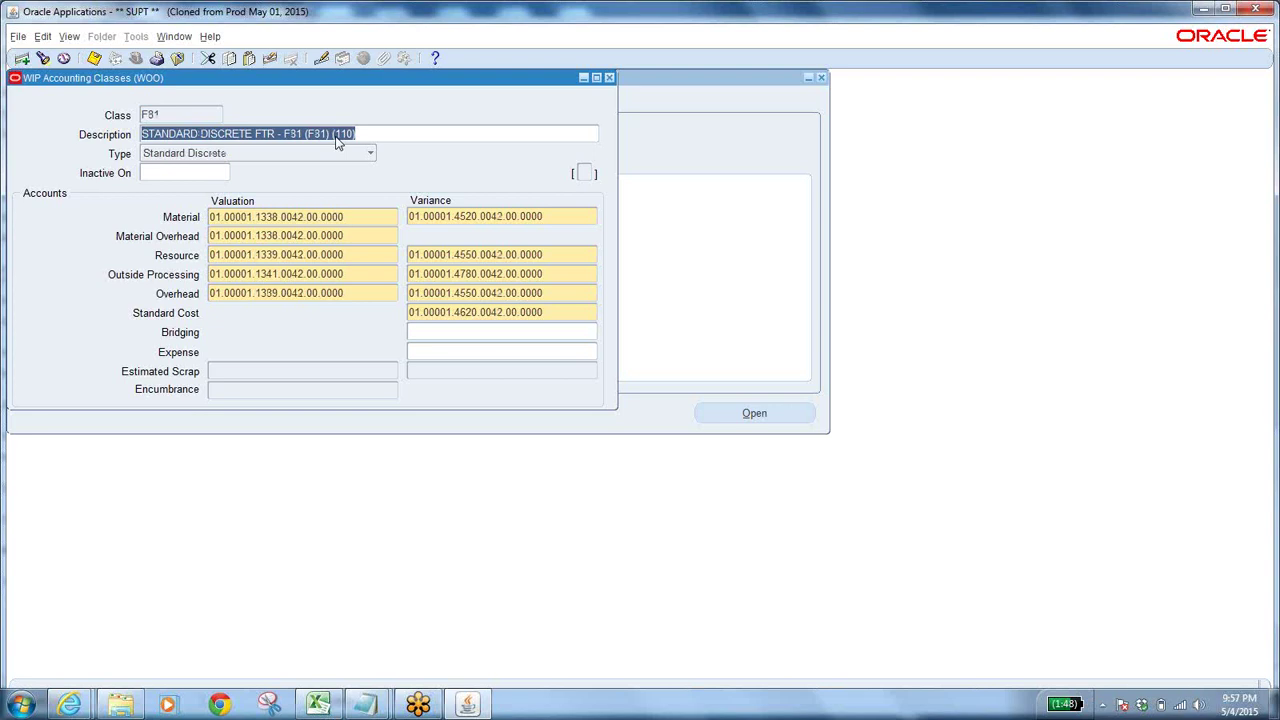
key("Down")
key("Down")
key("Down")
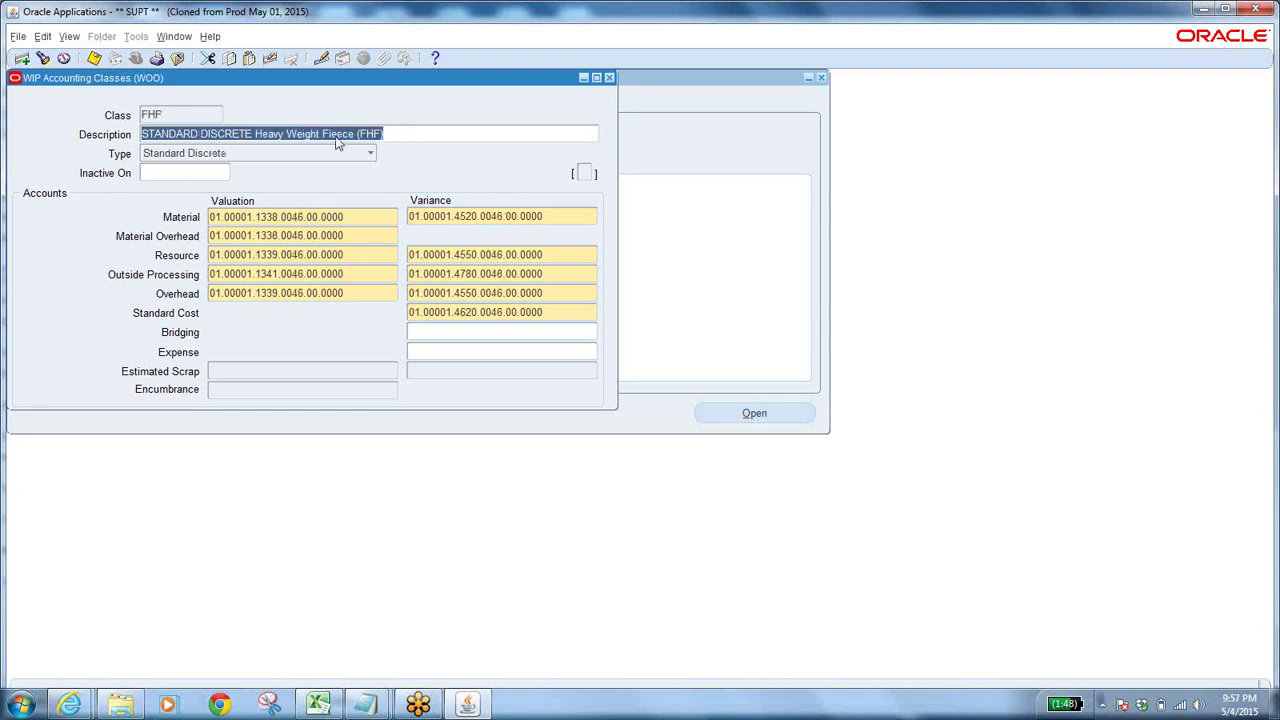
key("Down")
key("Down")
key("Down")
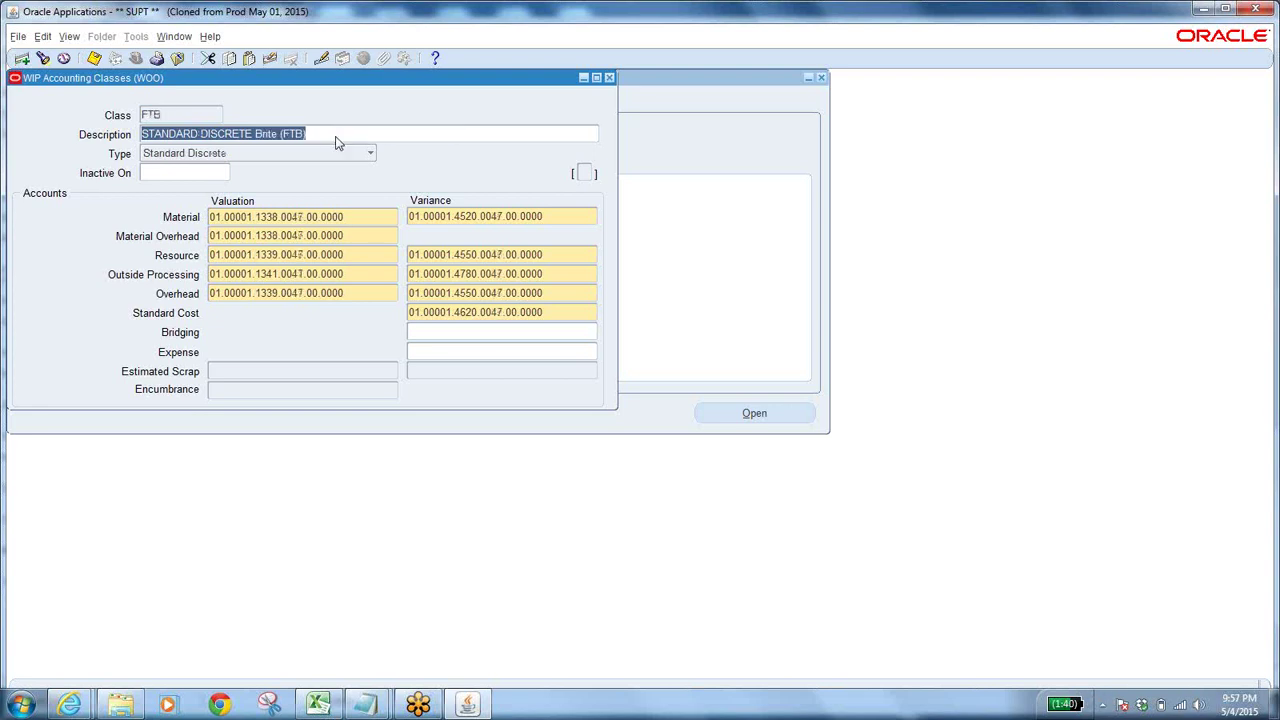
key("Down")
key("Down")
key("Down")
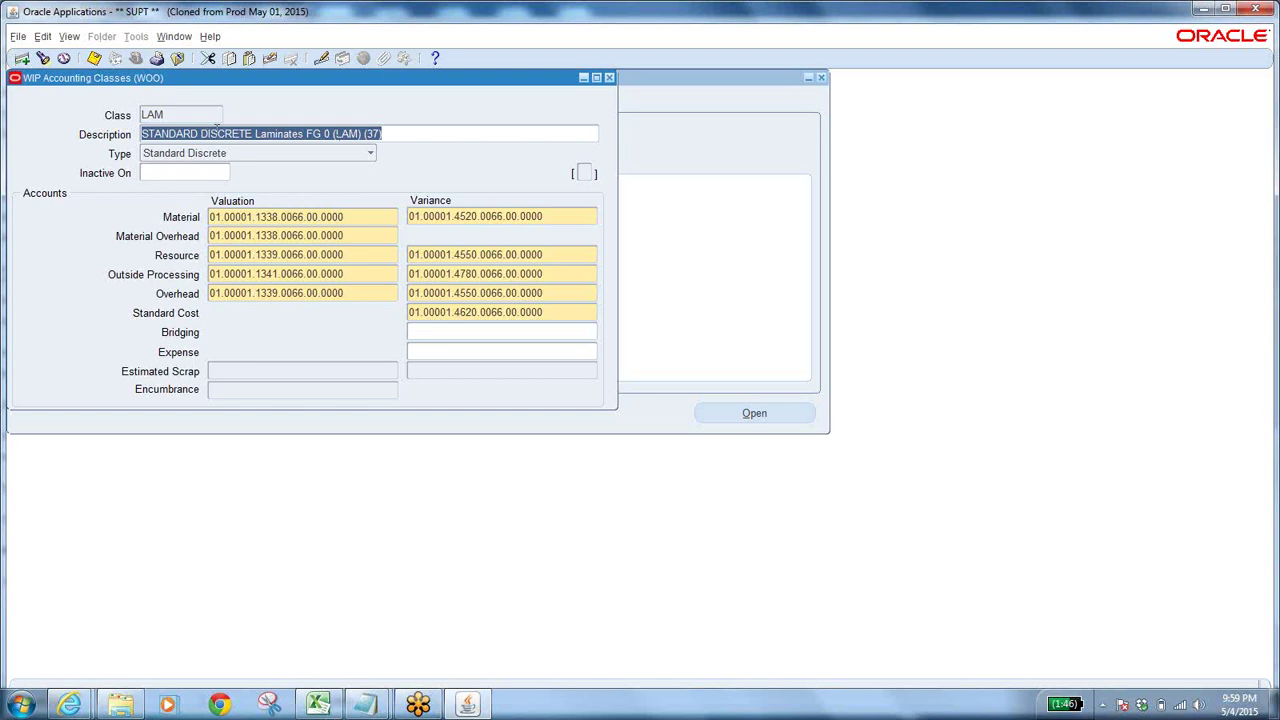
Examine the LAM class's description and its material and material overhead valuation accounts.
left_click(226, 132)
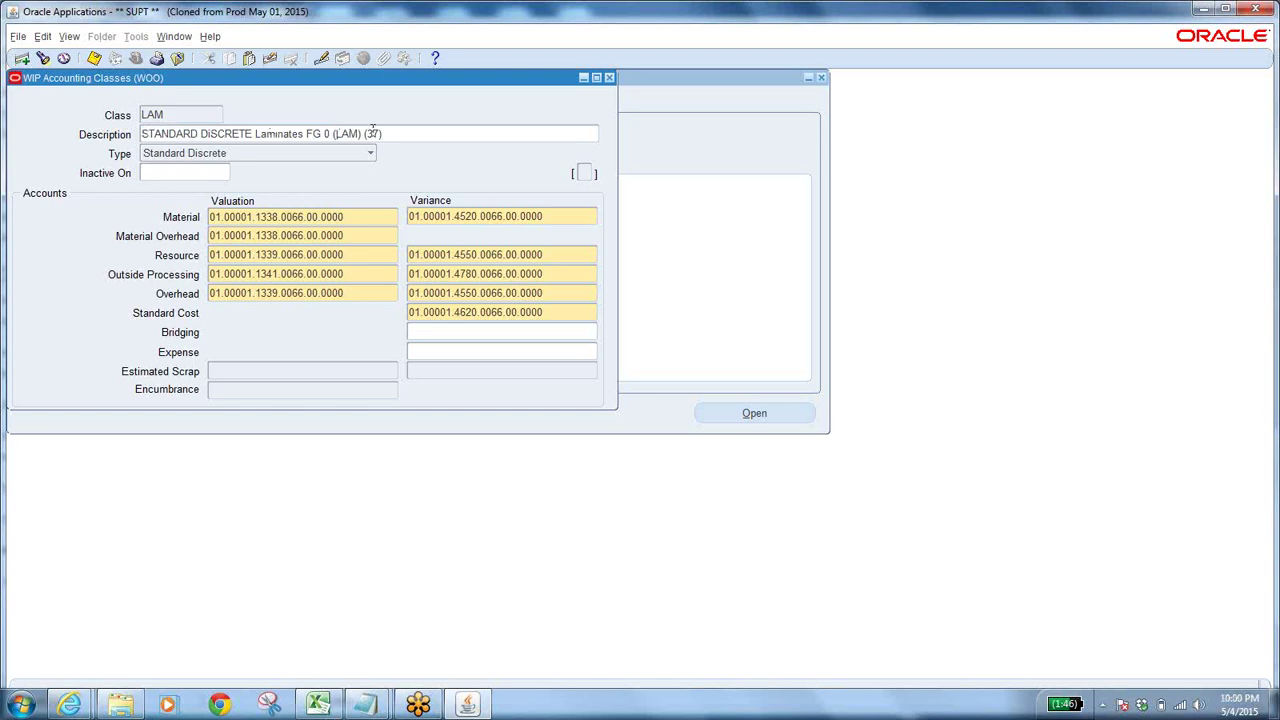
left_click_drag(393, 134, 92, 157)
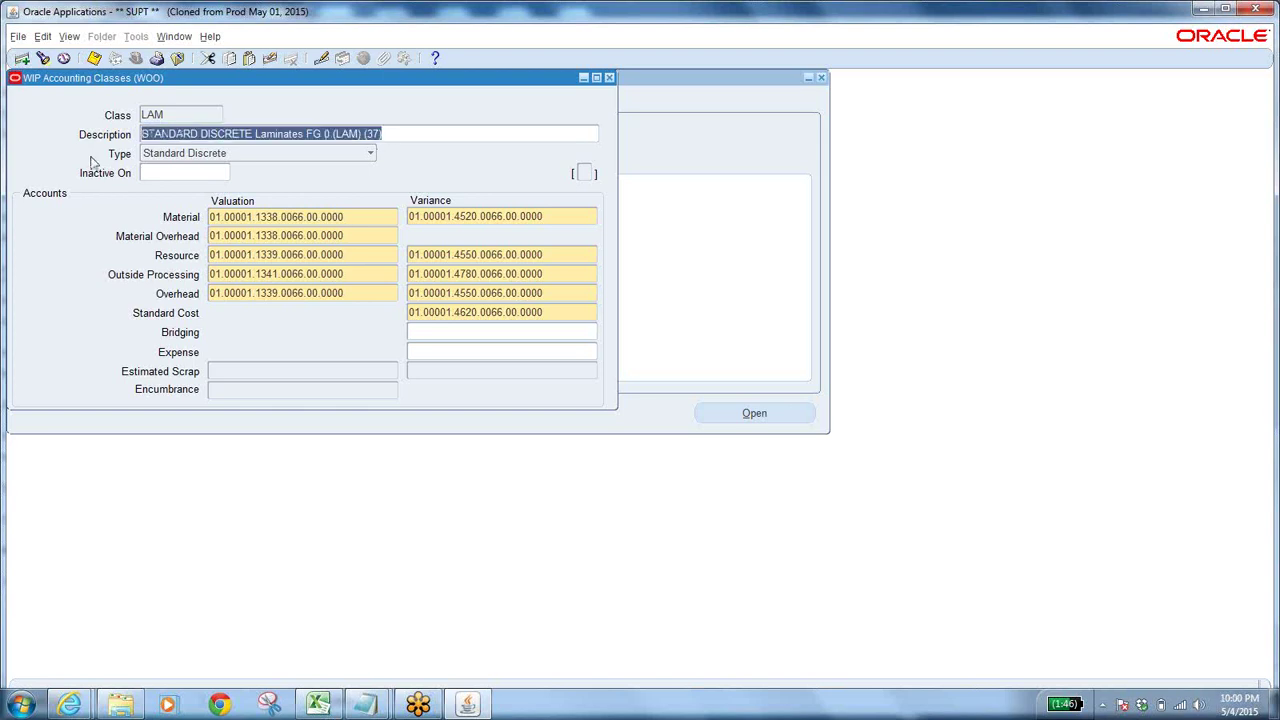
left_click(346, 218)
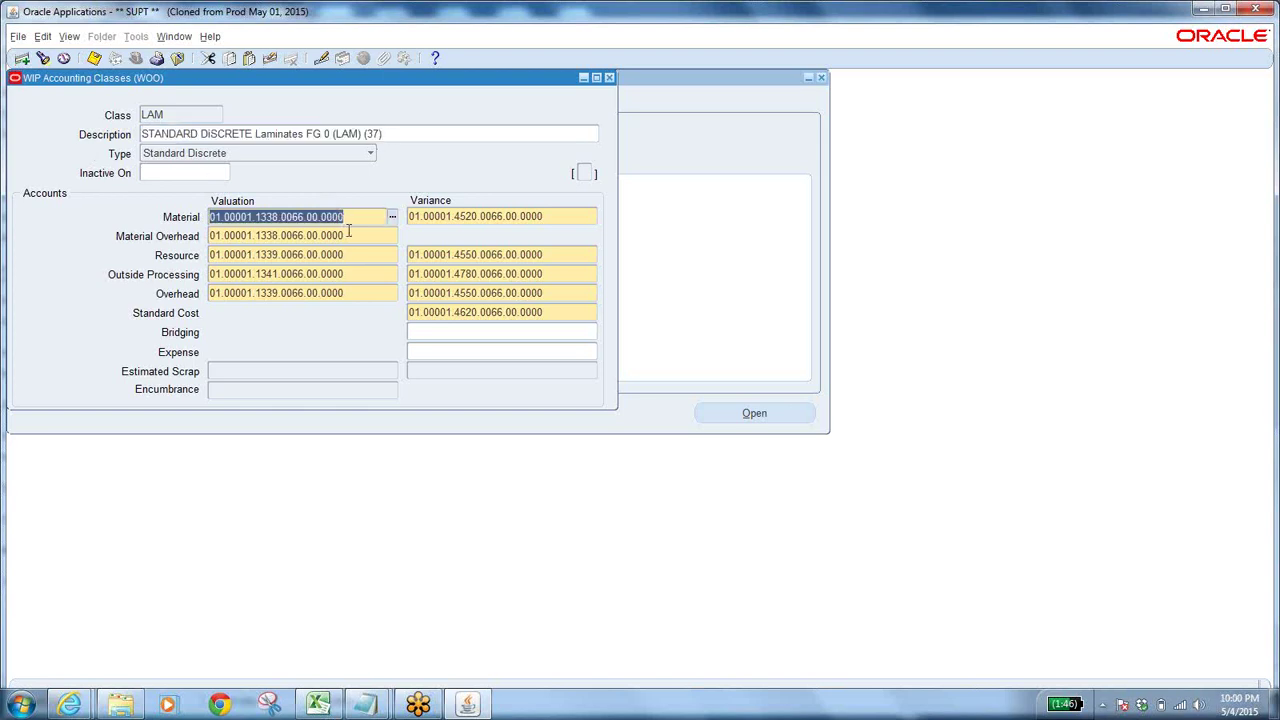
left_click(348, 233)
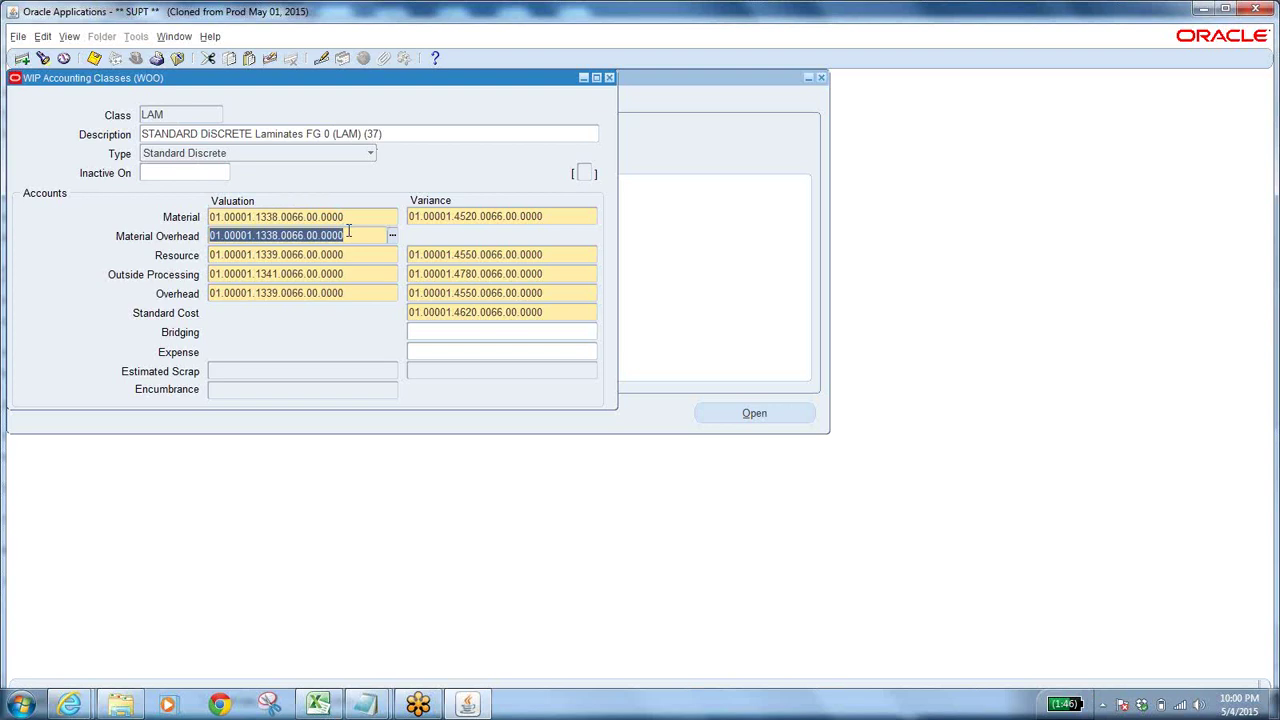
Close the WIP Accounting Classes form and start a new discrete job with the type Non-standard.
left_click(609, 77)
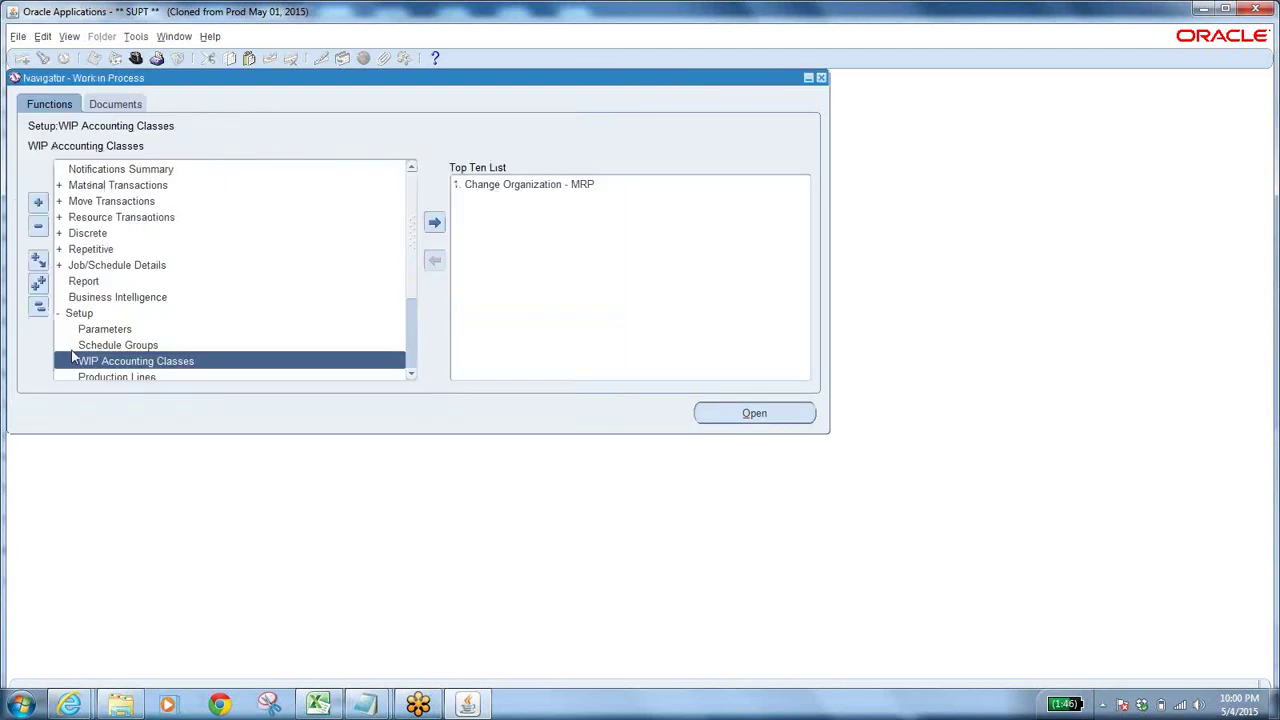
left_click(90, 233)
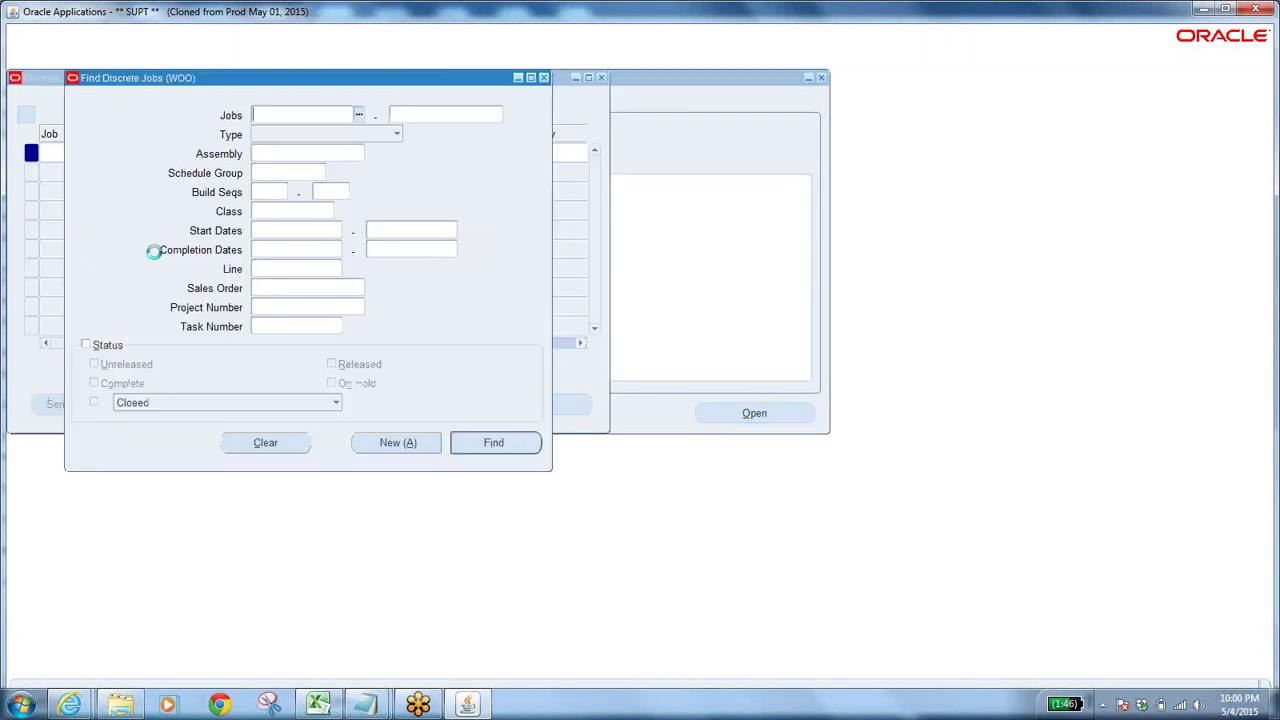
left_click(415, 443)
left_click(228, 158)
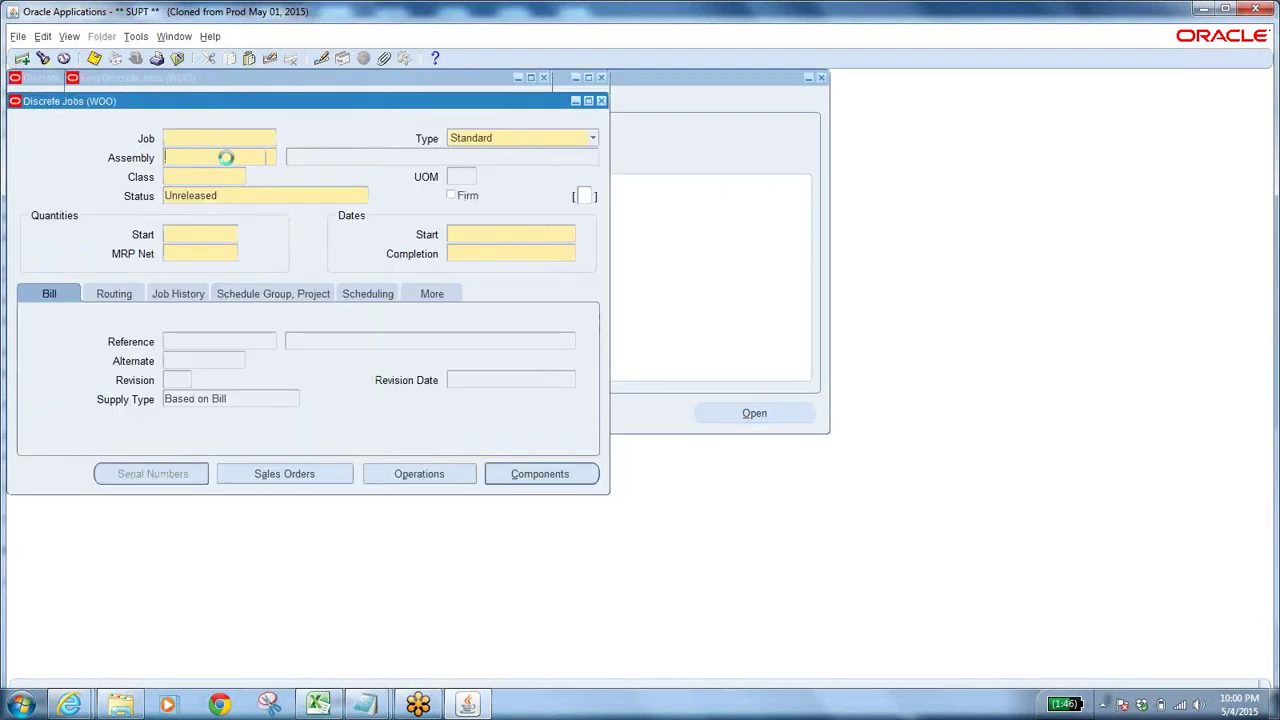
left_click(592, 138)
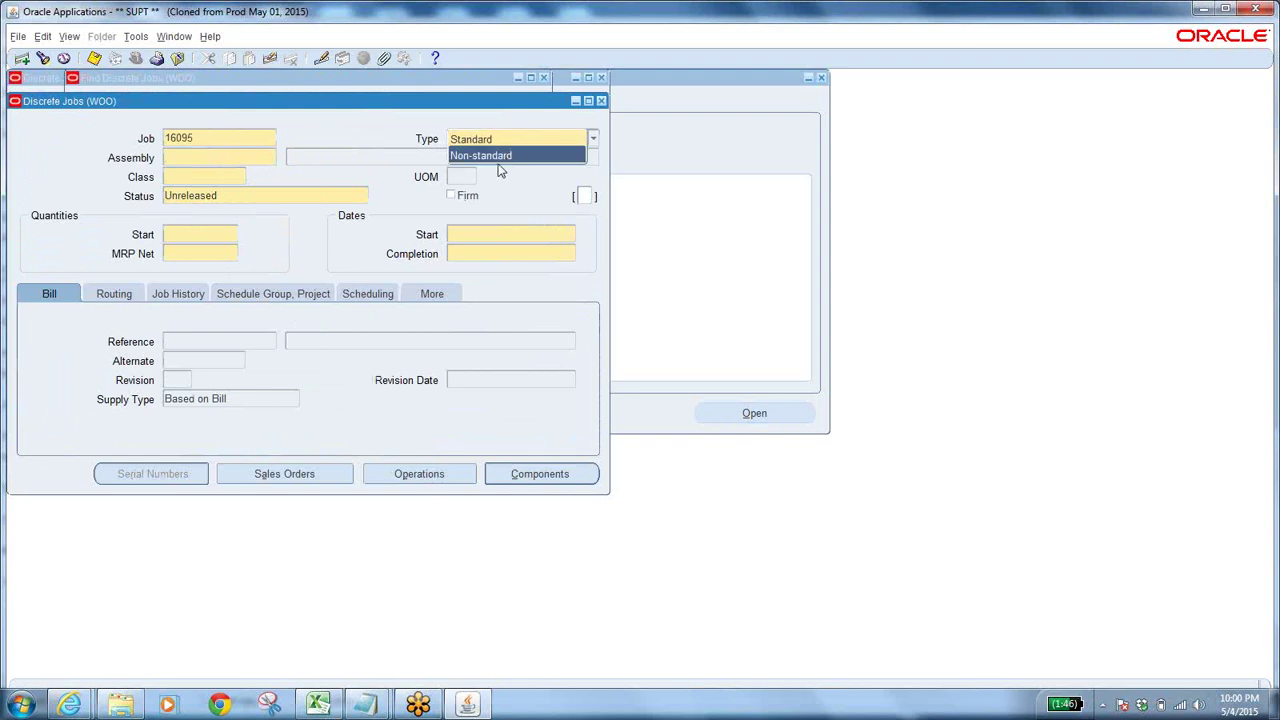
left_click(502, 155)
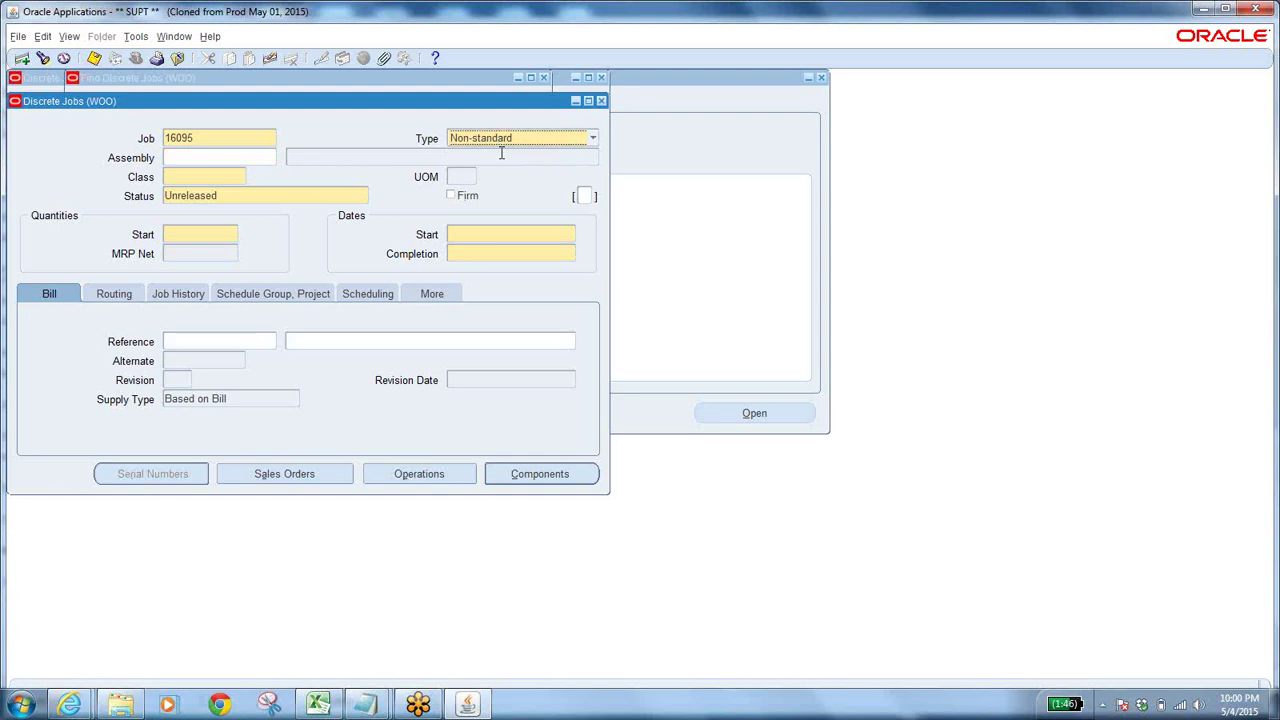
Review the WIP accounting classes offered for the non-standard job, including REW-R&D FG, without choosing one.
left_click(207, 176)
left_click(240, 177)
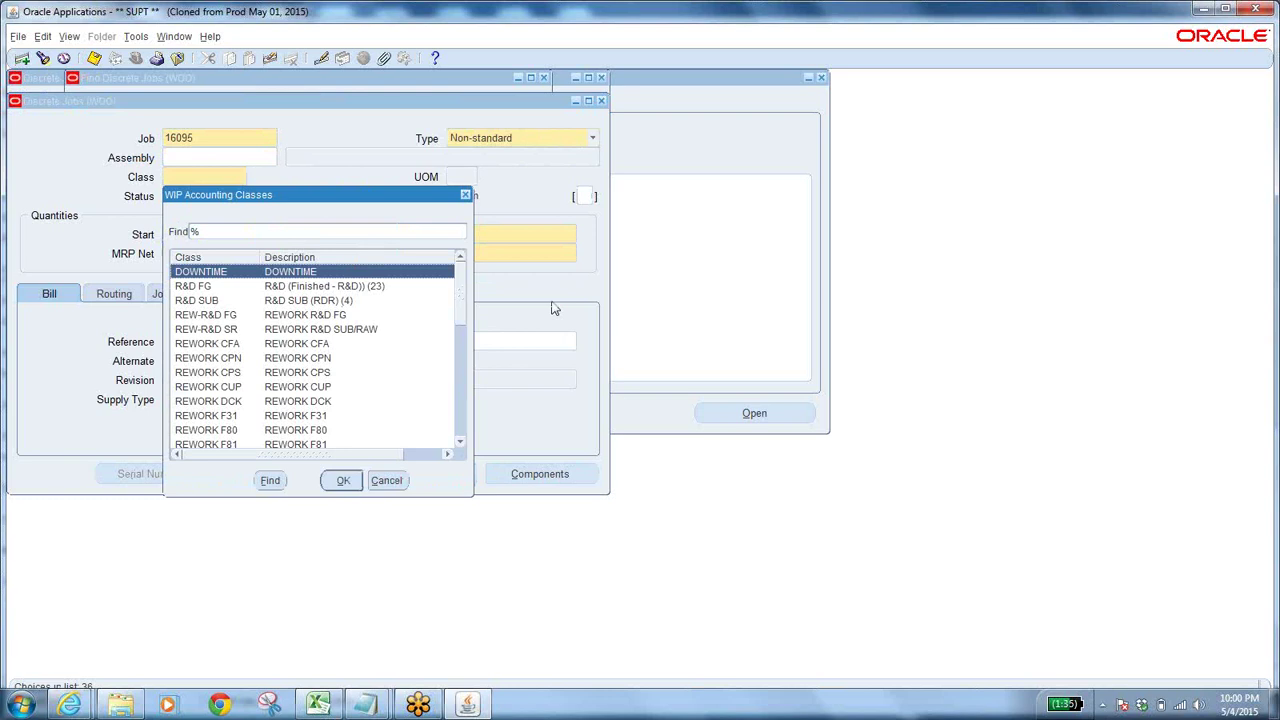
left_click(205, 316)
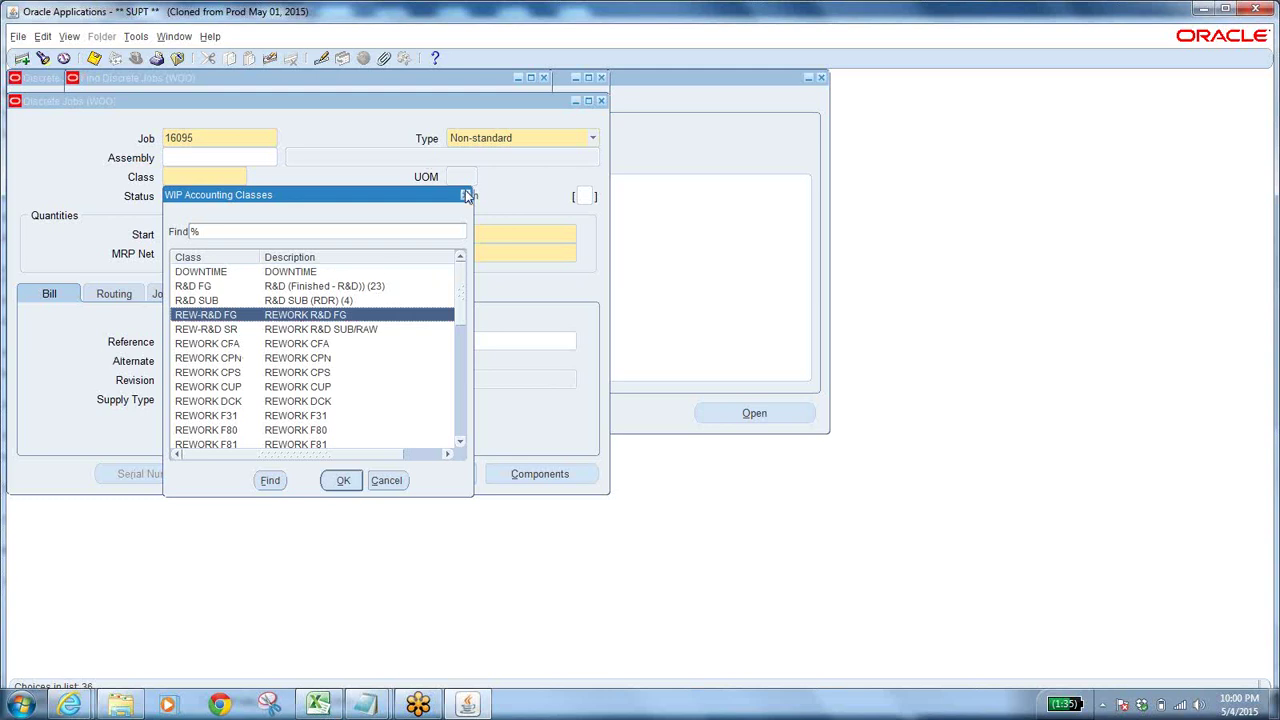
key("Escape")
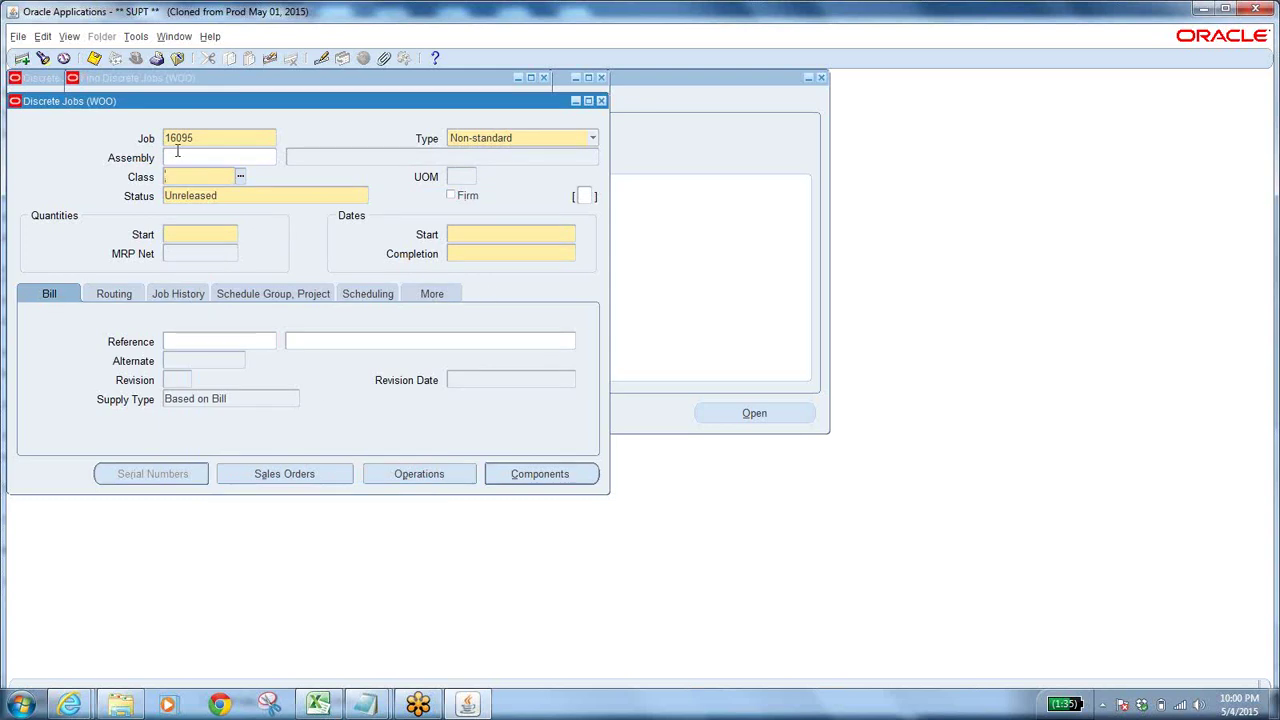
Close the new non-standard discrete job without assigning a class or saving it.
double_click(207, 138)
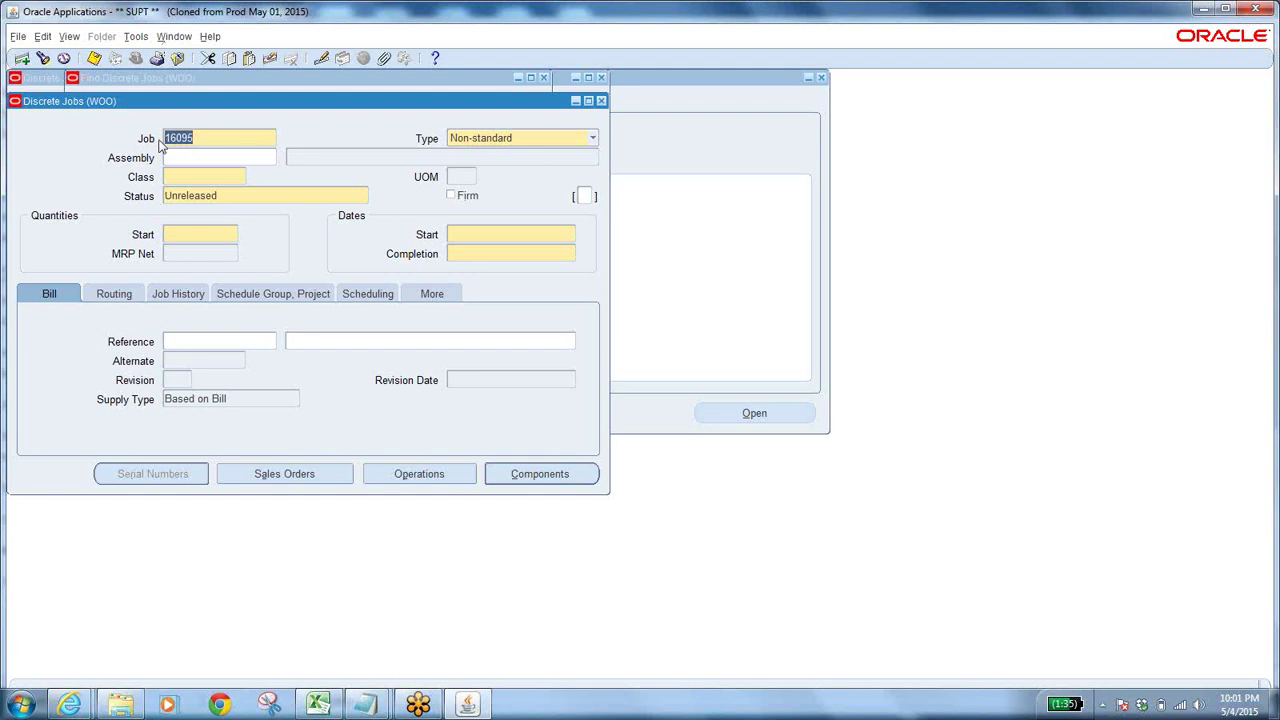
left_click(193, 181)
left_click(177, 58)
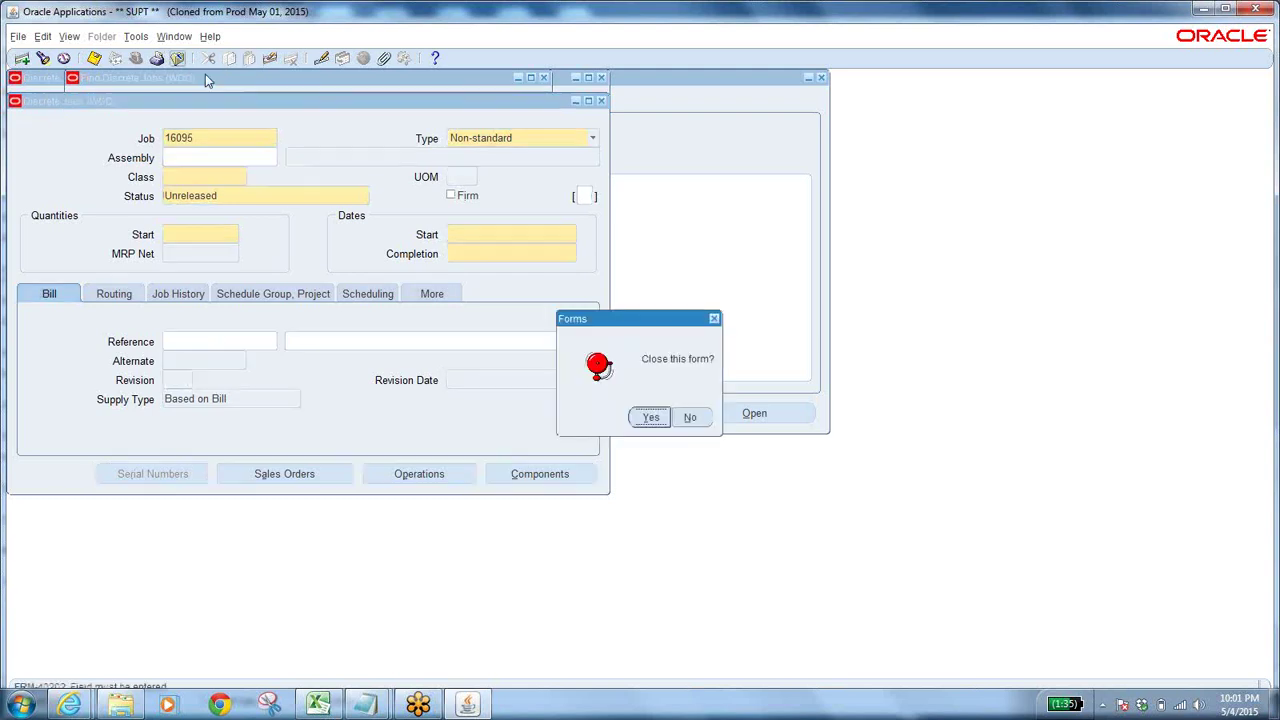
left_click(651, 418)
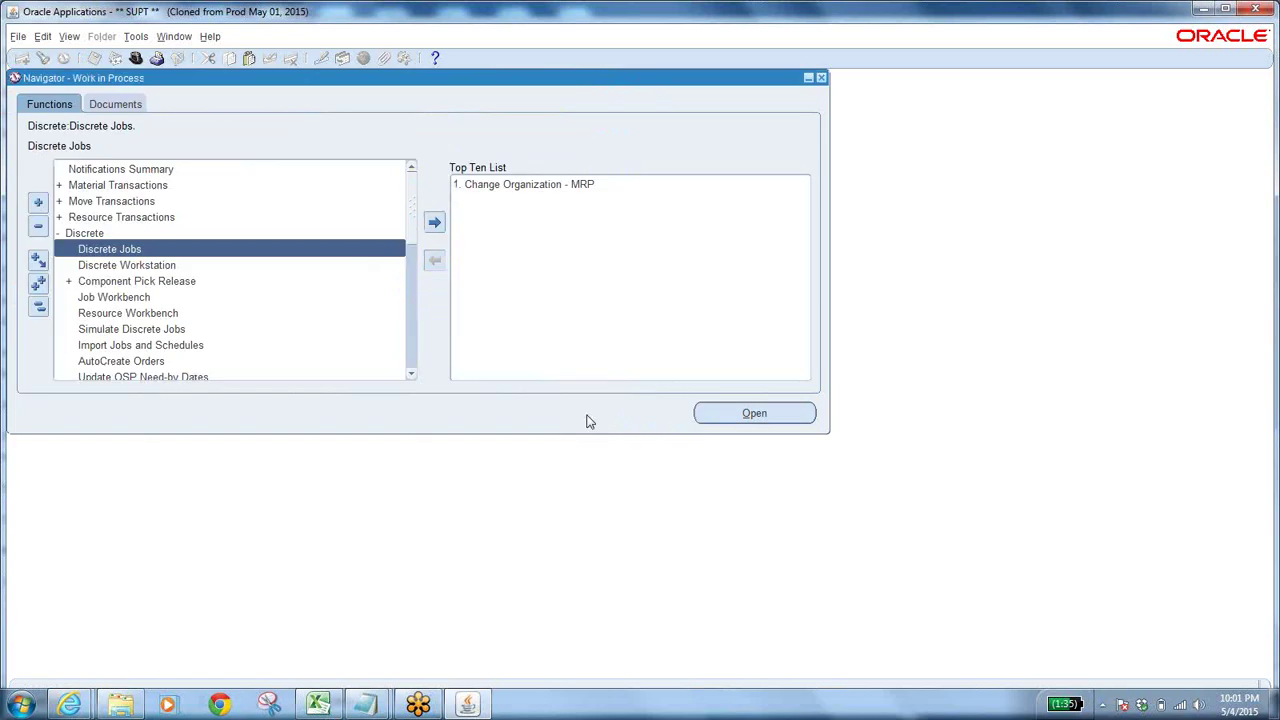
Open the Work in Process Parameters form from the Setup functions.
left_click(38, 306)
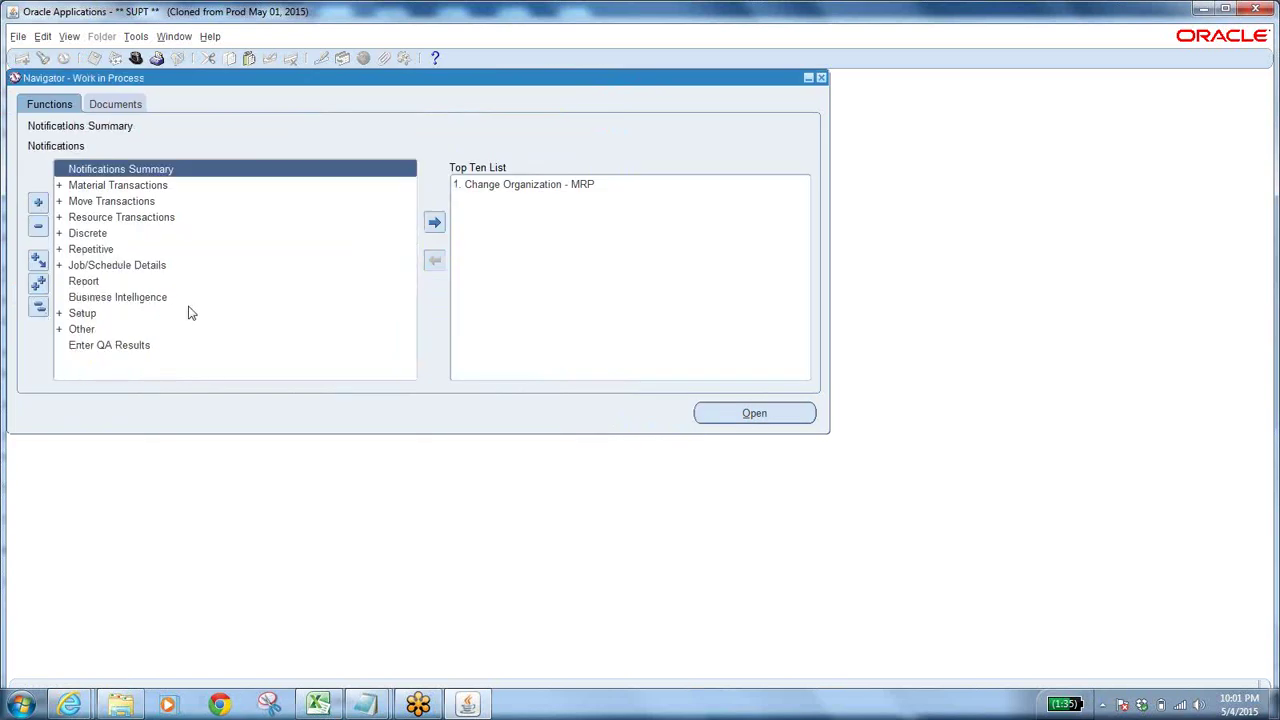
double_click(97, 315)
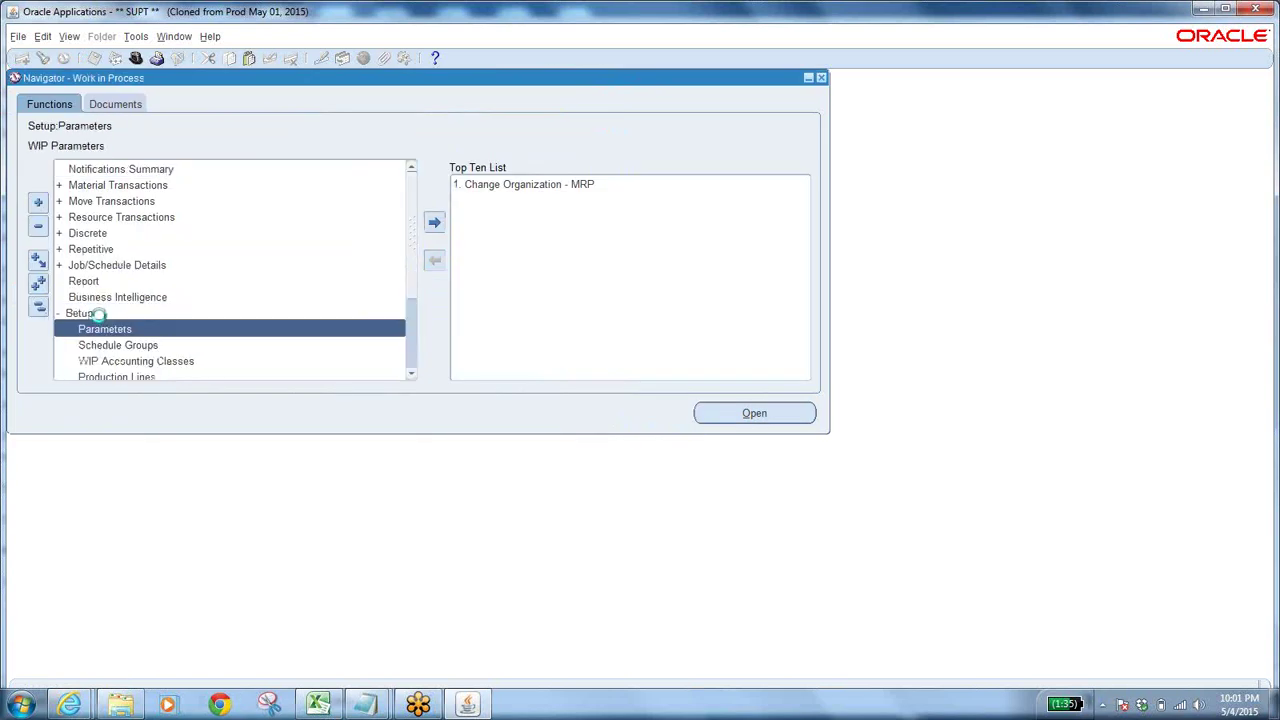
double_click(164, 333)
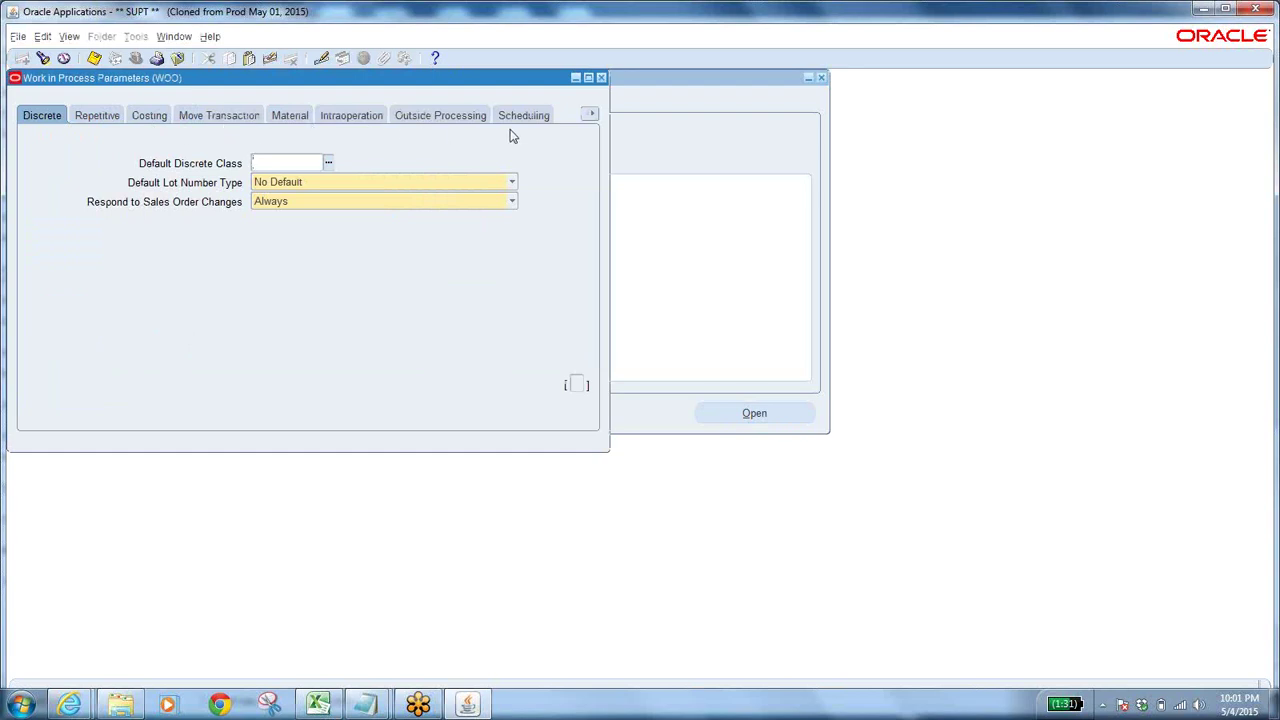
Review the available parameter categories and the discrete defaults, including the default discrete class and the default lot number type options.
left_click(591, 114)
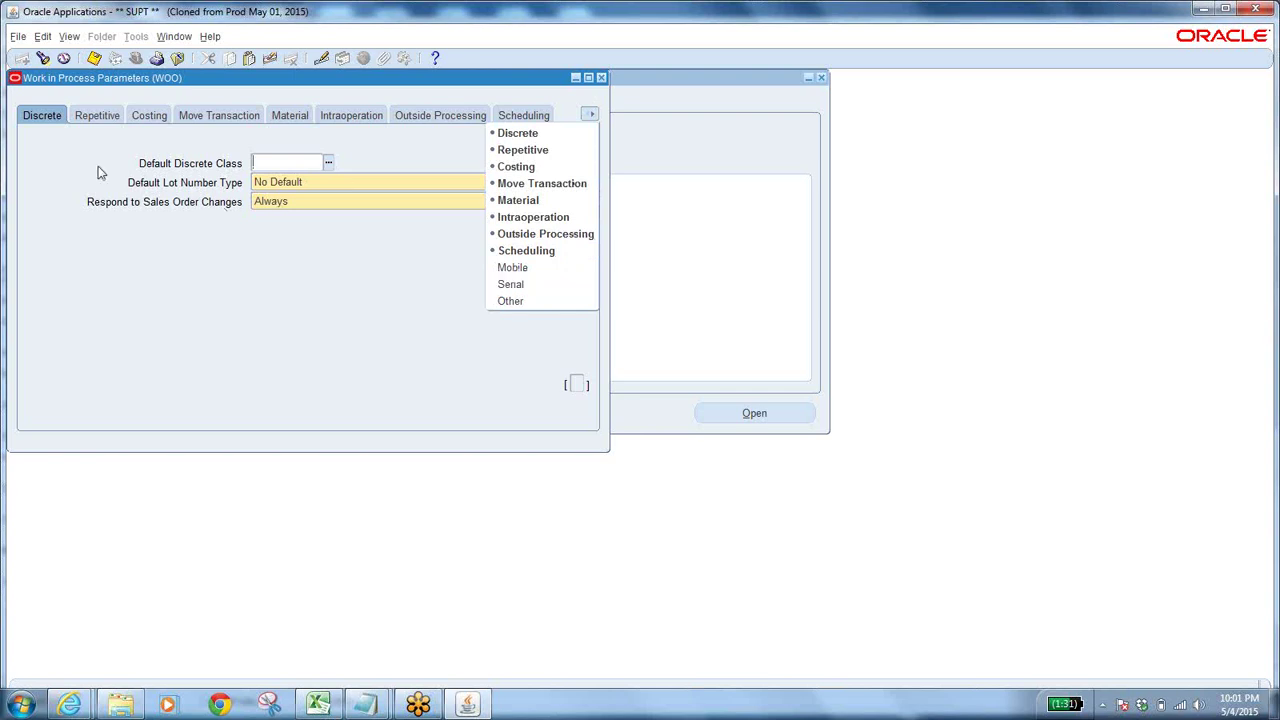
left_click(285, 163)
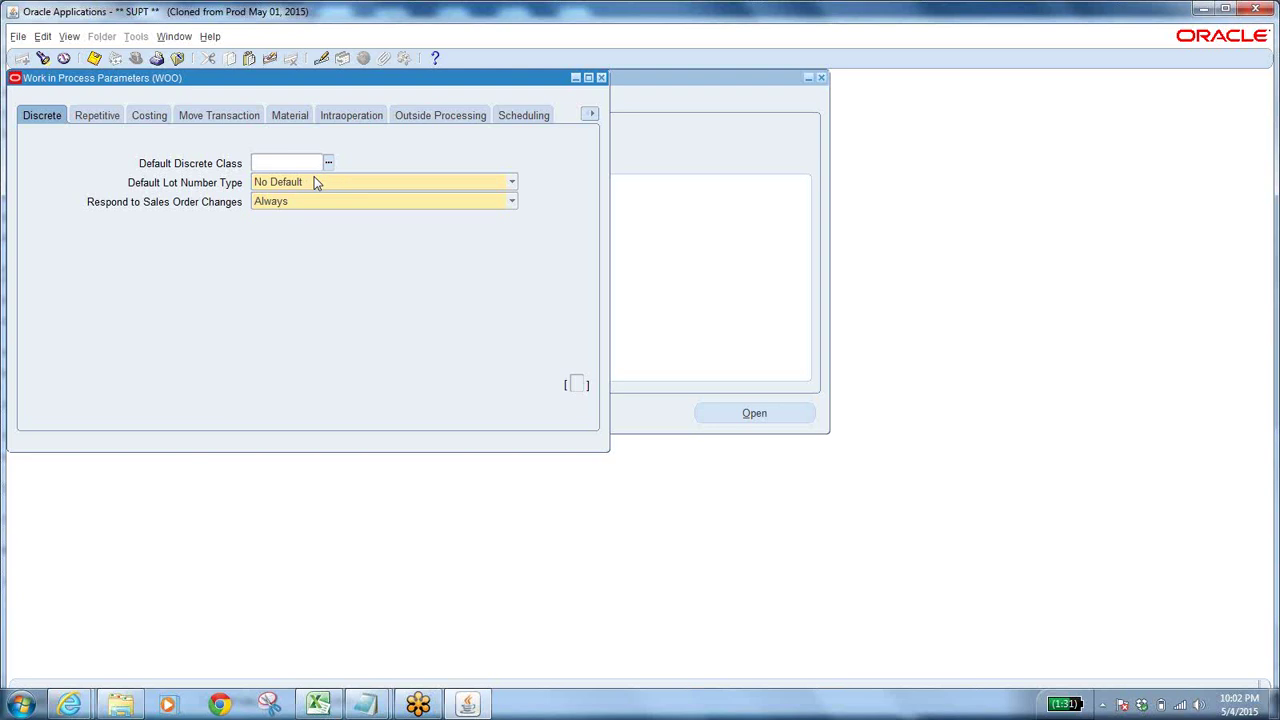
left_click(355, 188)
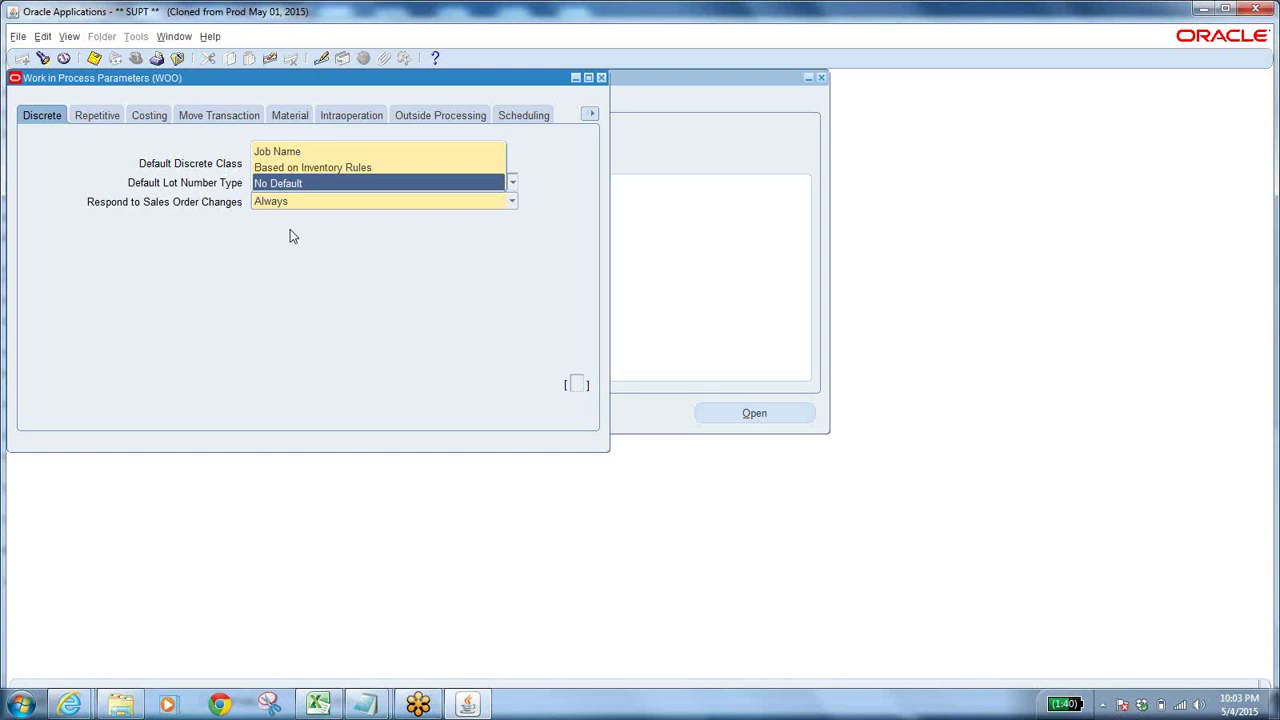
Review the repetitive, costing and move transaction parameters in turn.
left_click(107, 117)
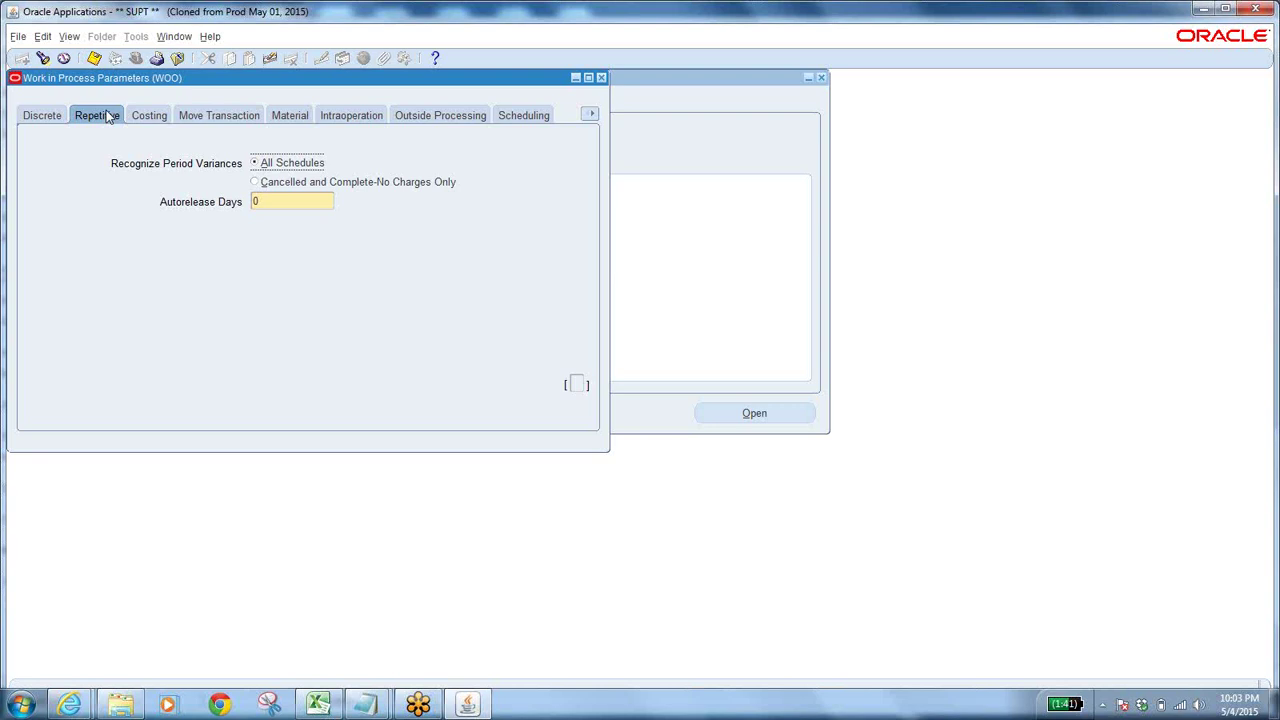
left_click(153, 115)
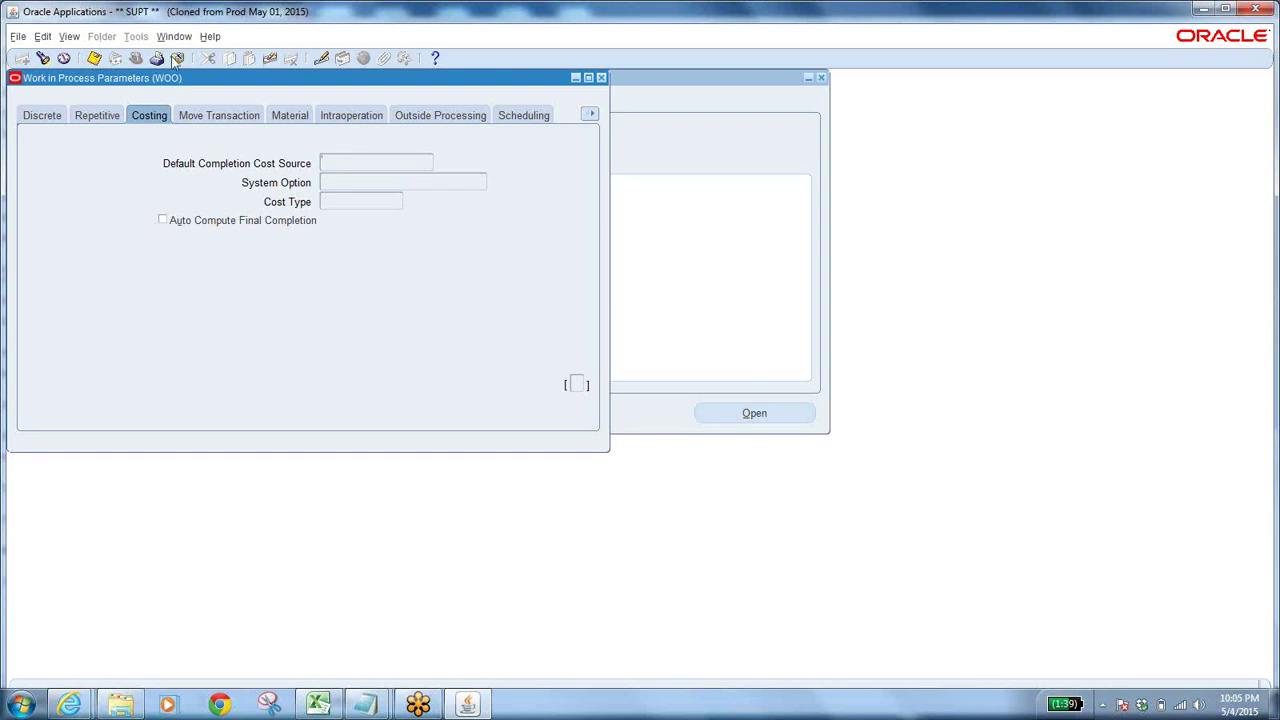
left_click(221, 116)
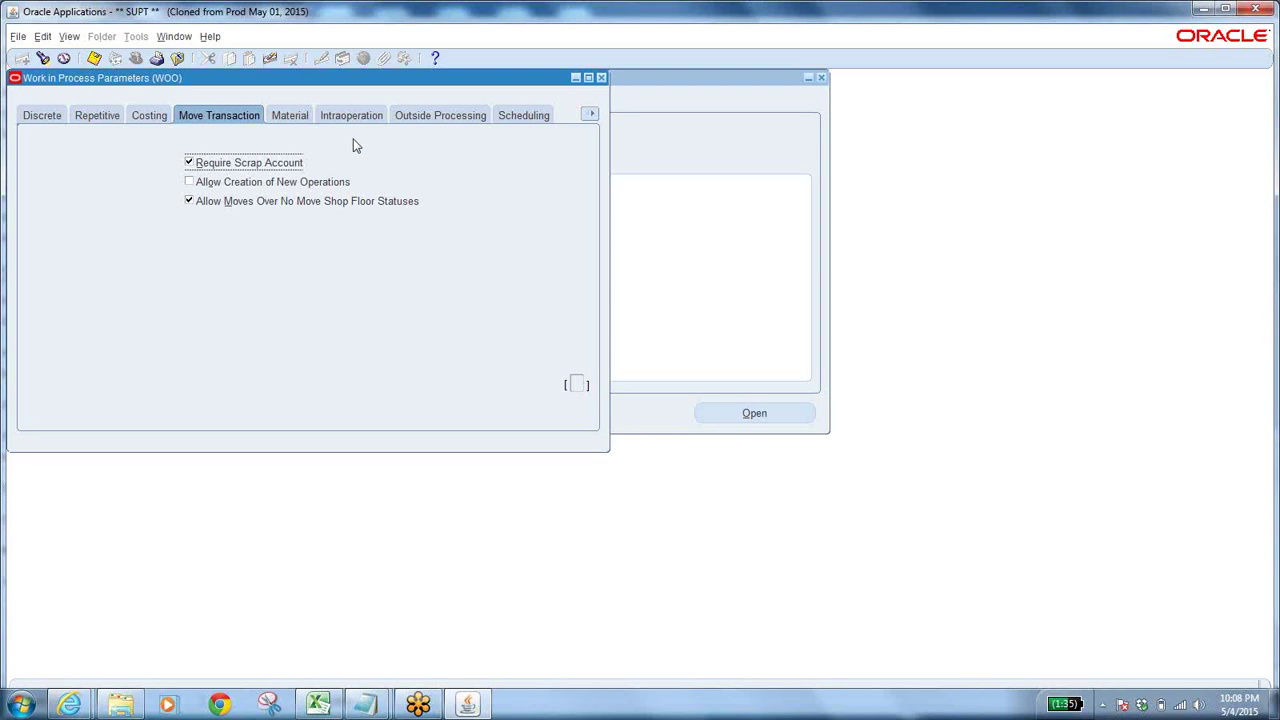
Examine the material parameters, focusing on the supply subinventory and supply locator used for backflush.
left_click(290, 115)
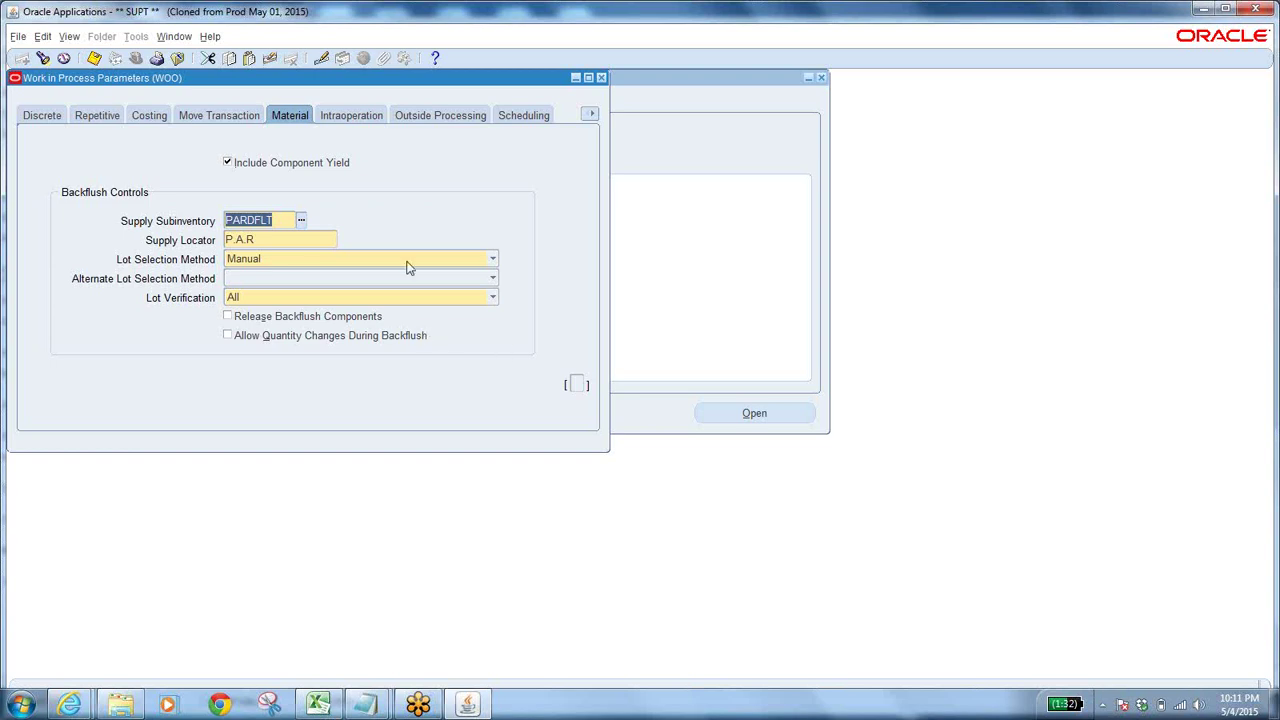
left_click(283, 223)
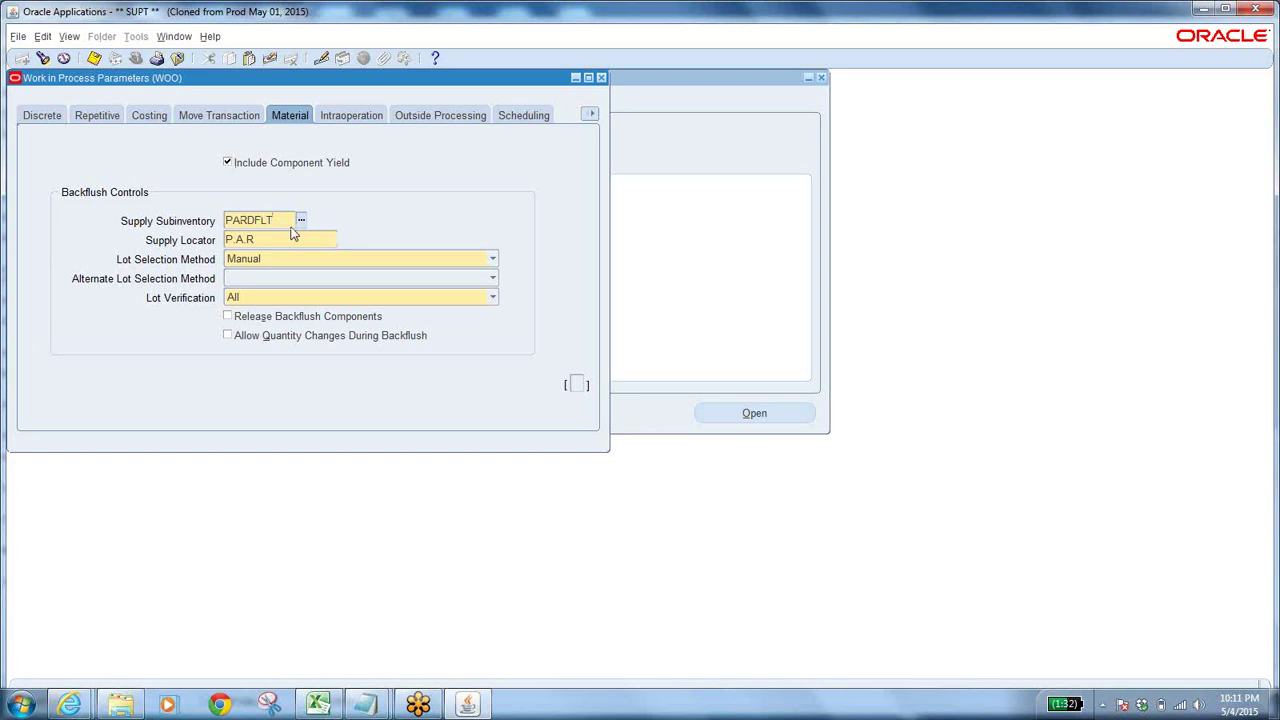
left_click(268, 235)
Review the intraoperation and outside processing parameters, checking the Automatic and Manual options for propagating job changes to purchasing without changing the setting.
left_click(344, 117)
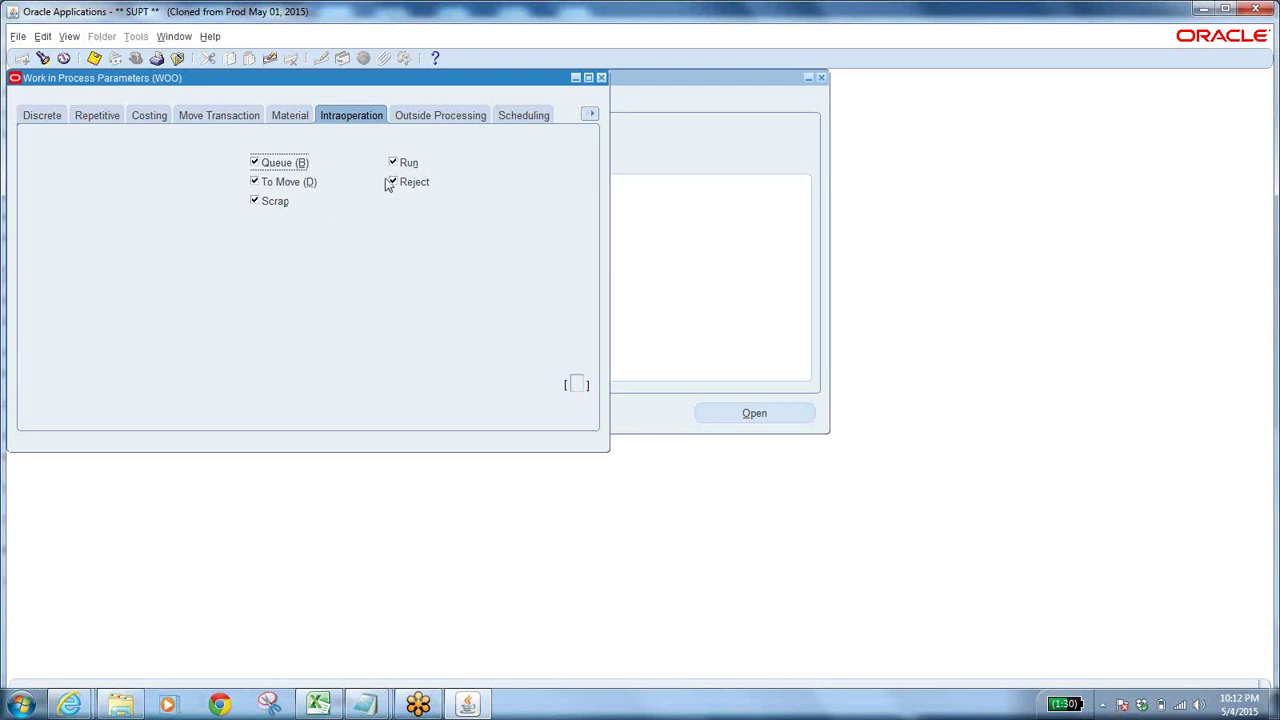
left_click(465, 122)
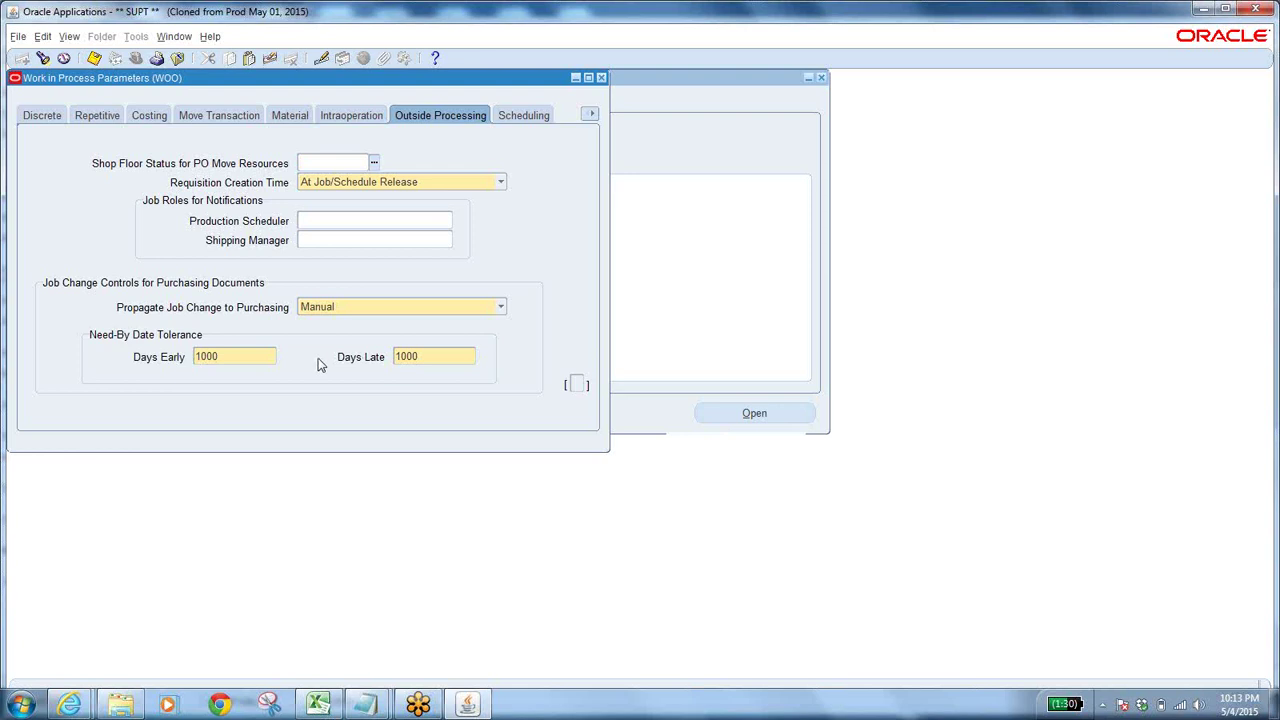
left_click(405, 307)
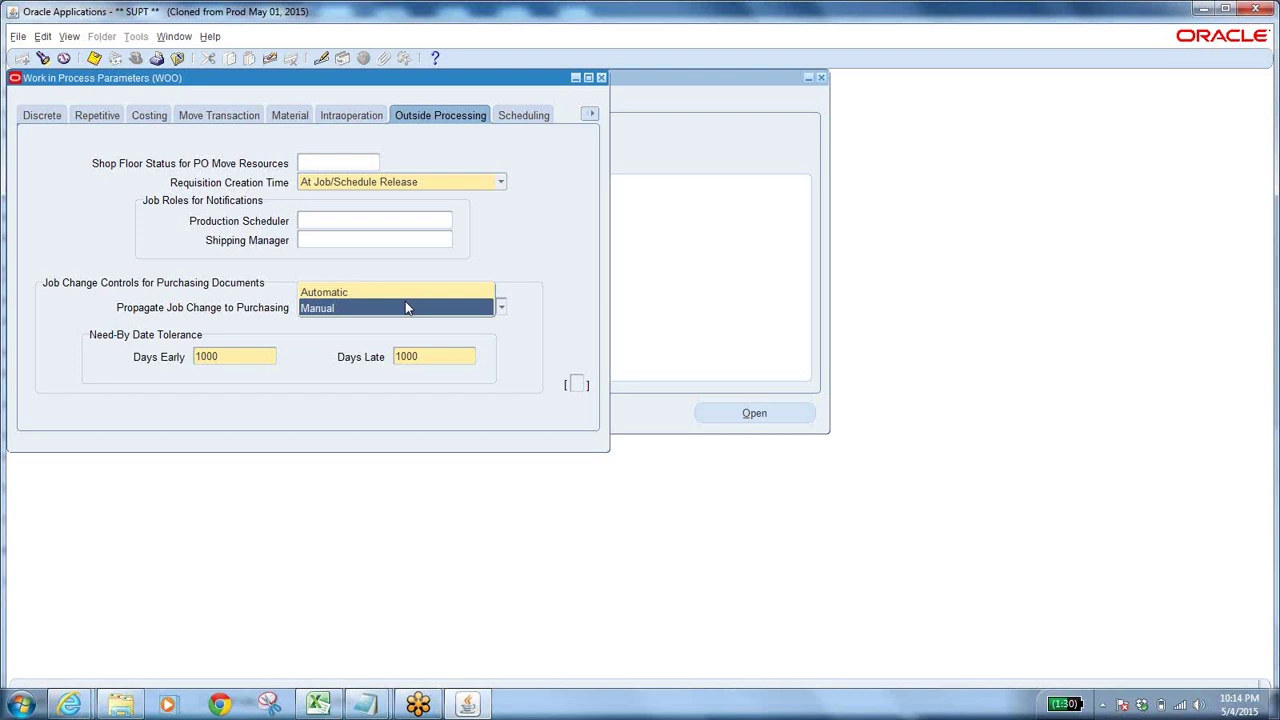
key("Up")
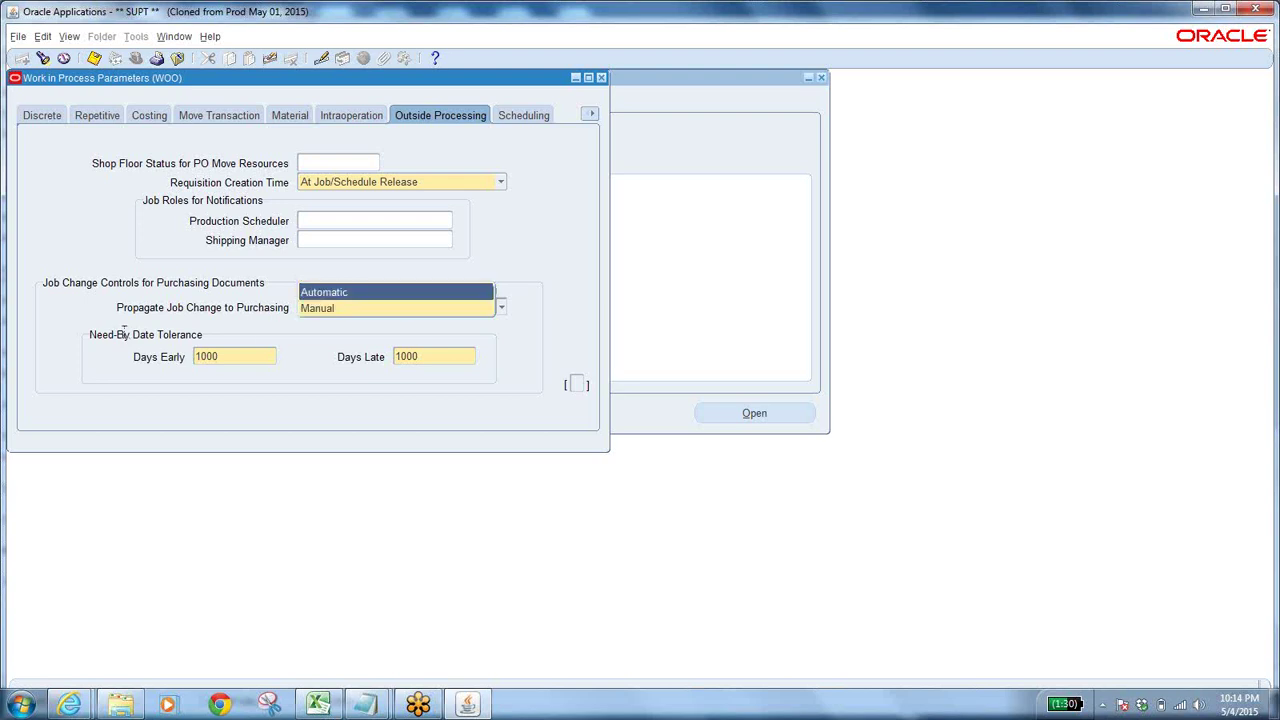
key("Escape")
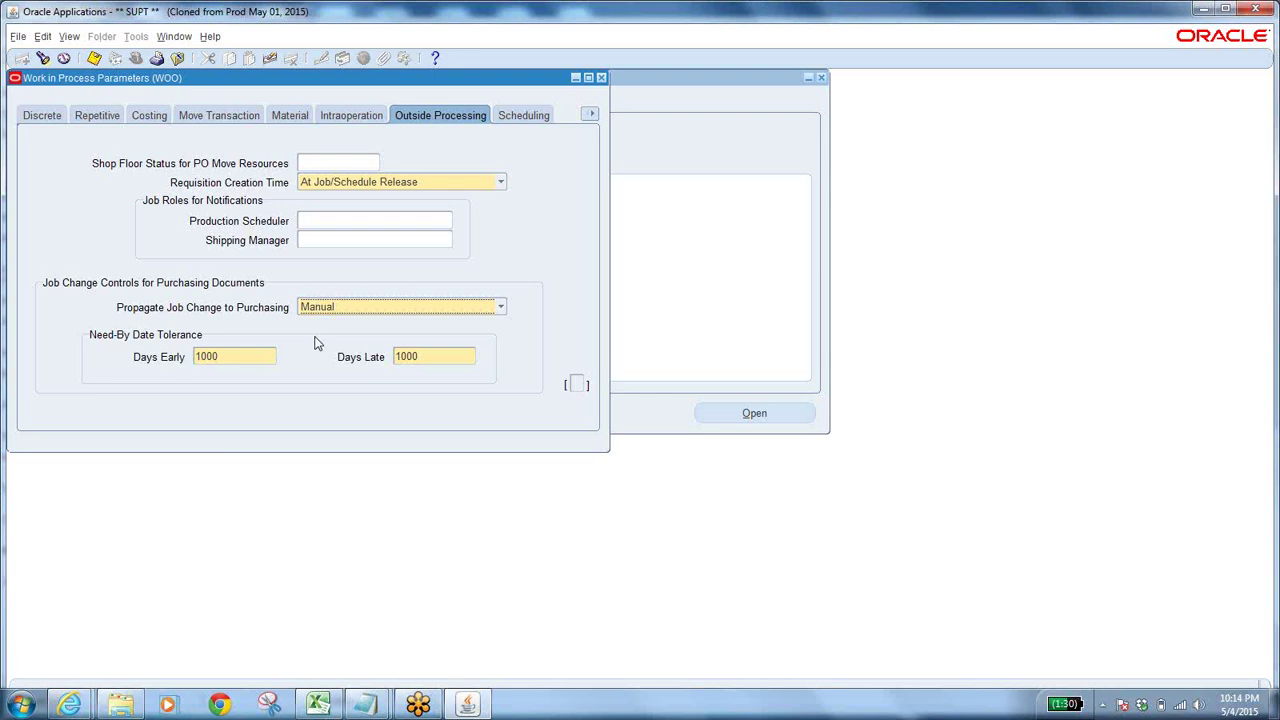
Review the scheduling parameters and the choices for the primary objective, keeping Maximize Ontime Completion.
left_click(532, 115)
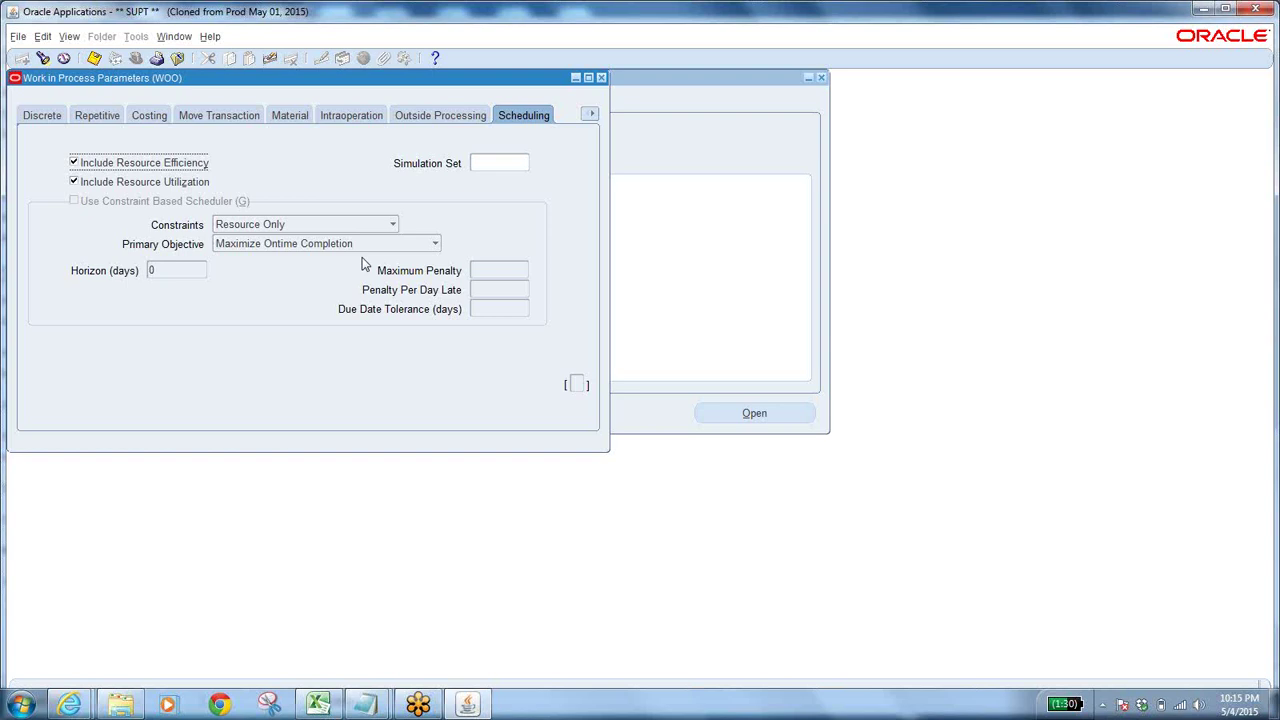
left_click(394, 244)
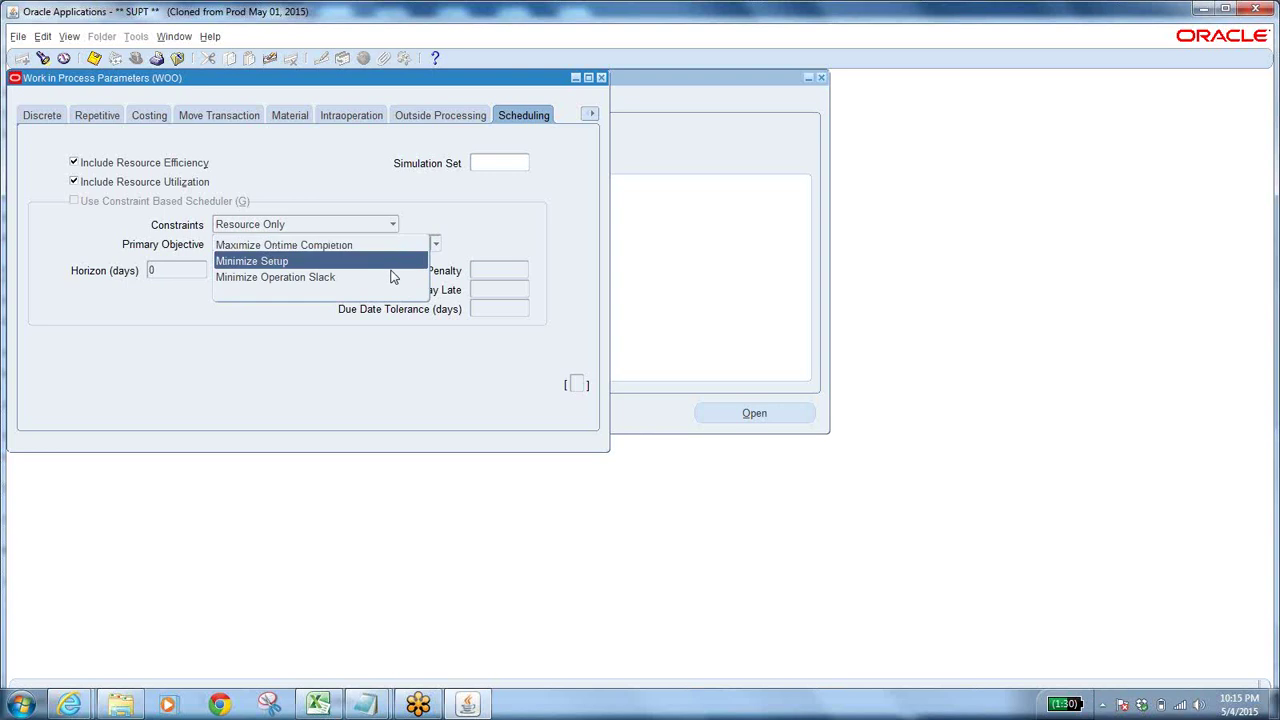
left_click(470, 222)
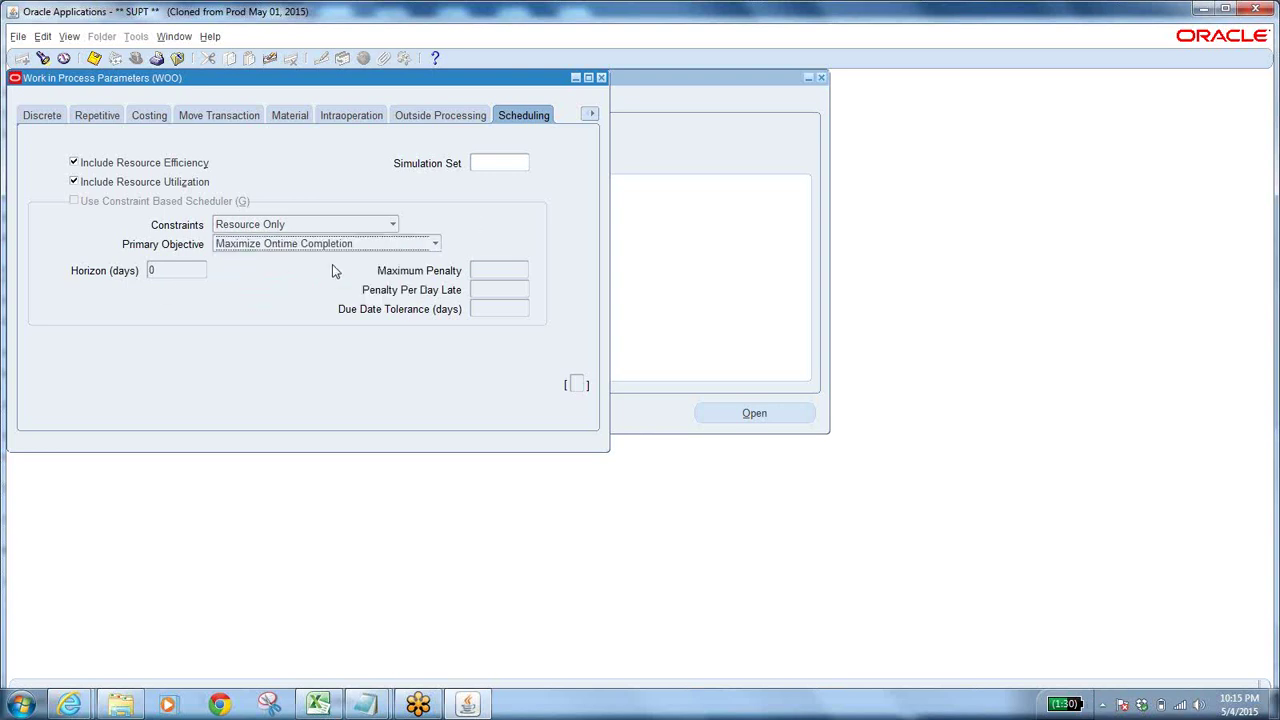
Examine the mobile default scrap account and processing mode, and the serial parameters including the default intraoperation step for assembly moves.
left_click(590, 116)
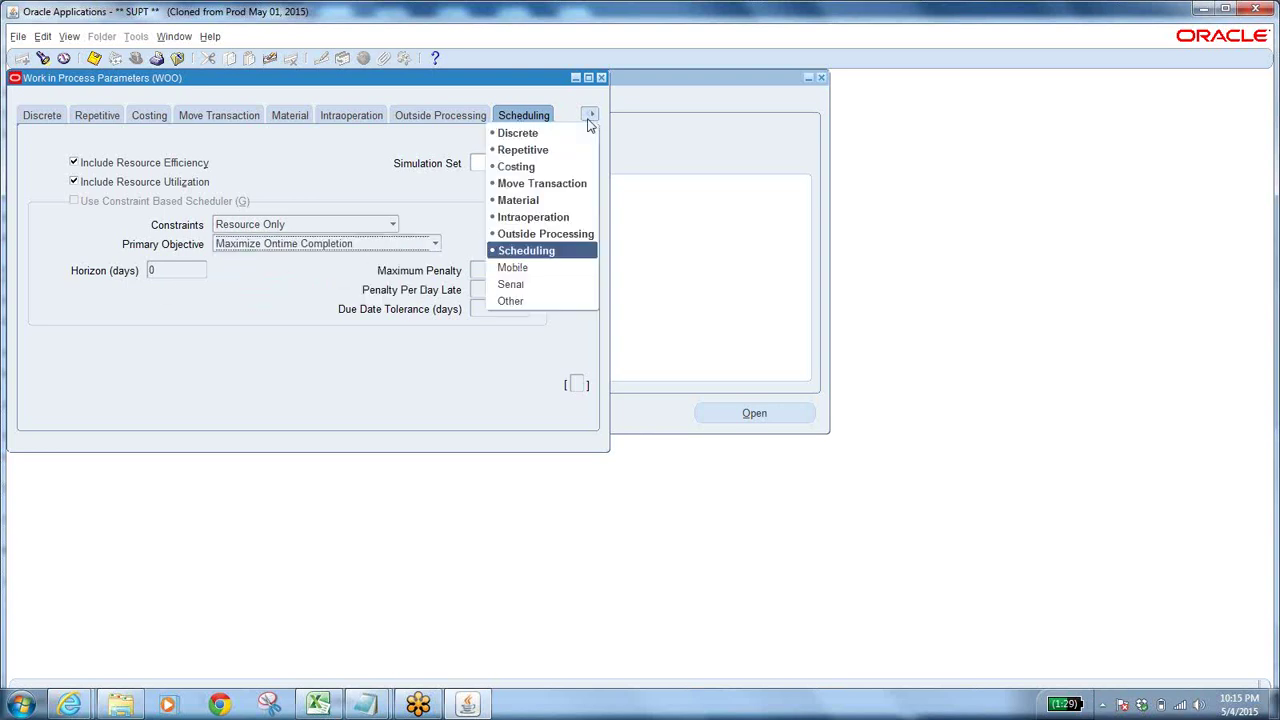
left_click(552, 268)
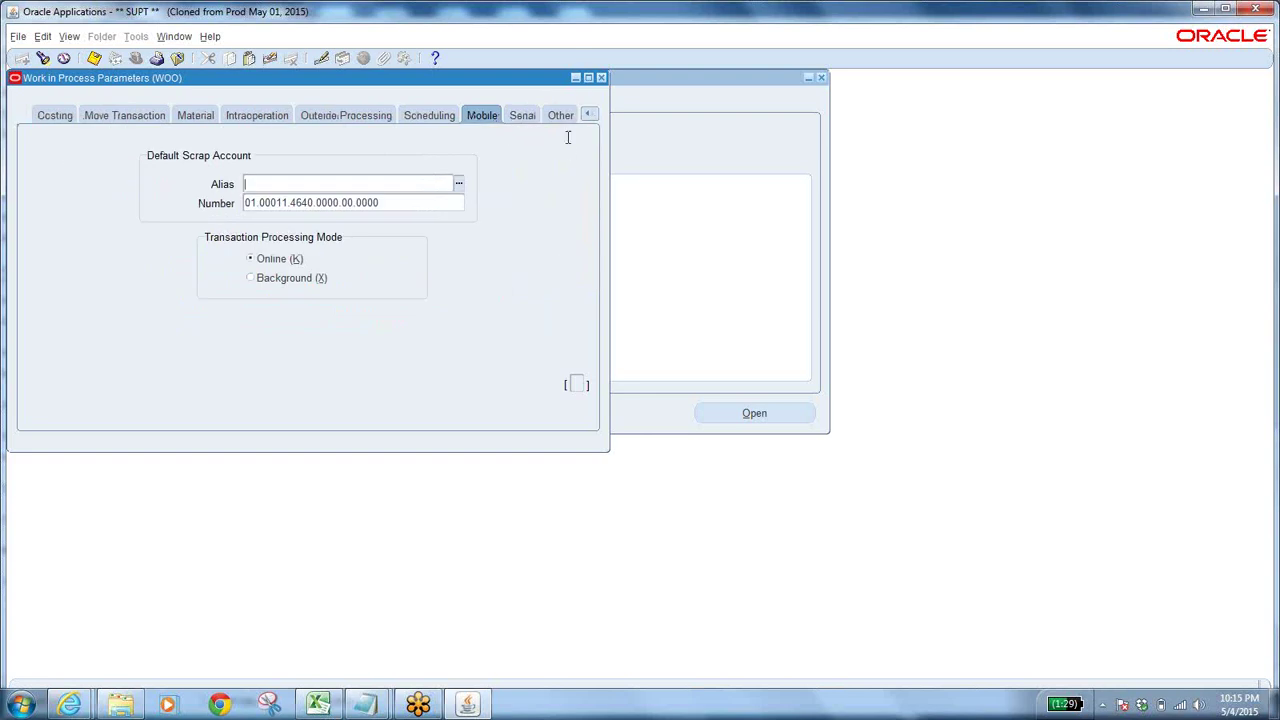
left_click(522, 116)
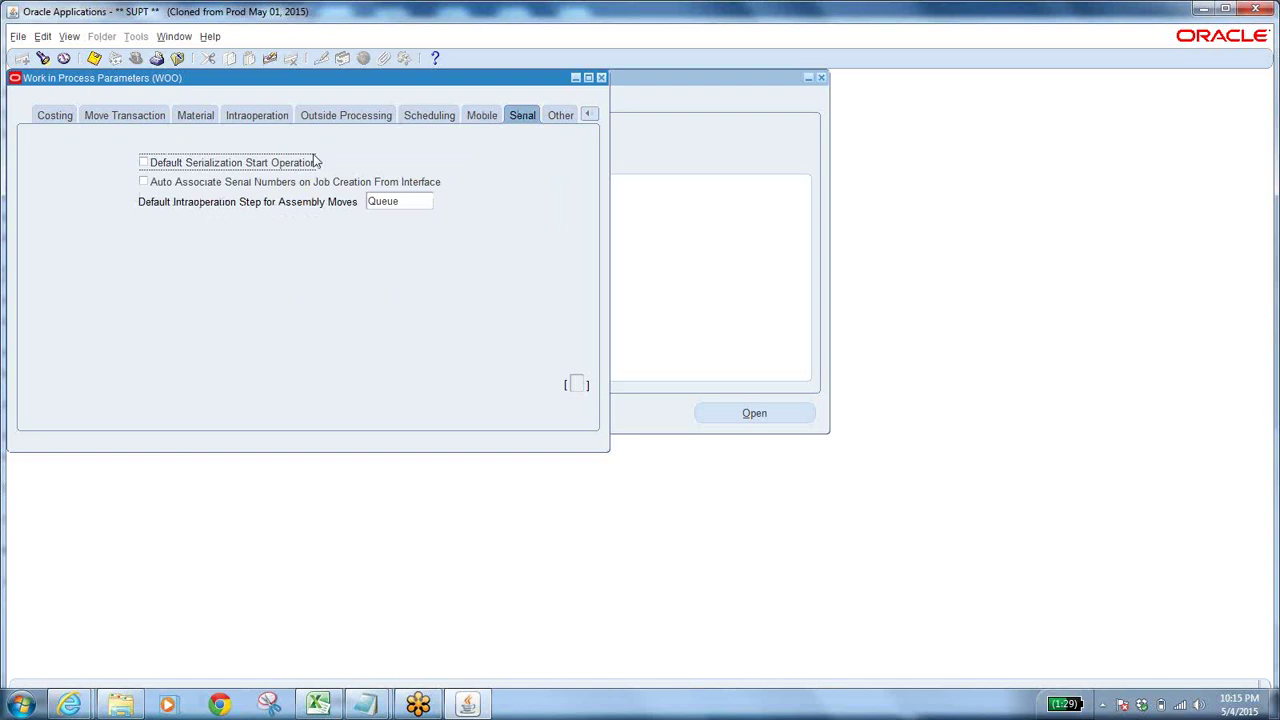
left_click(478, 116)
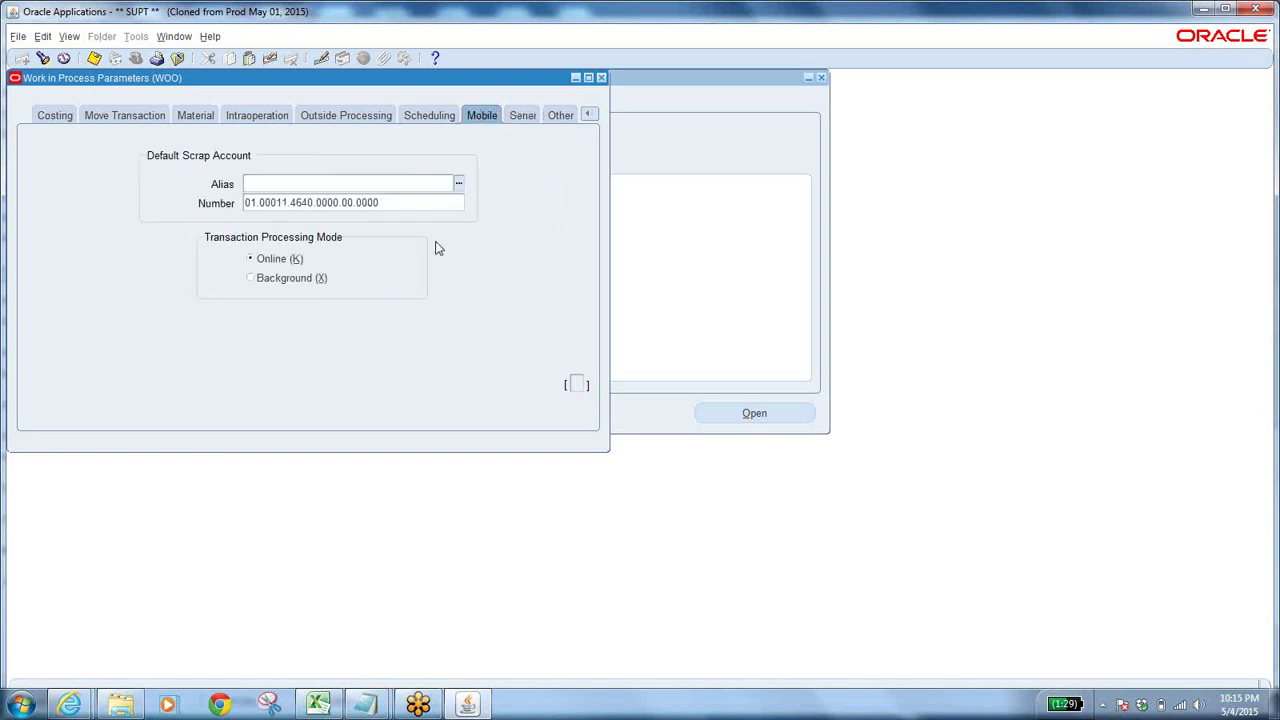
left_click(524, 115)
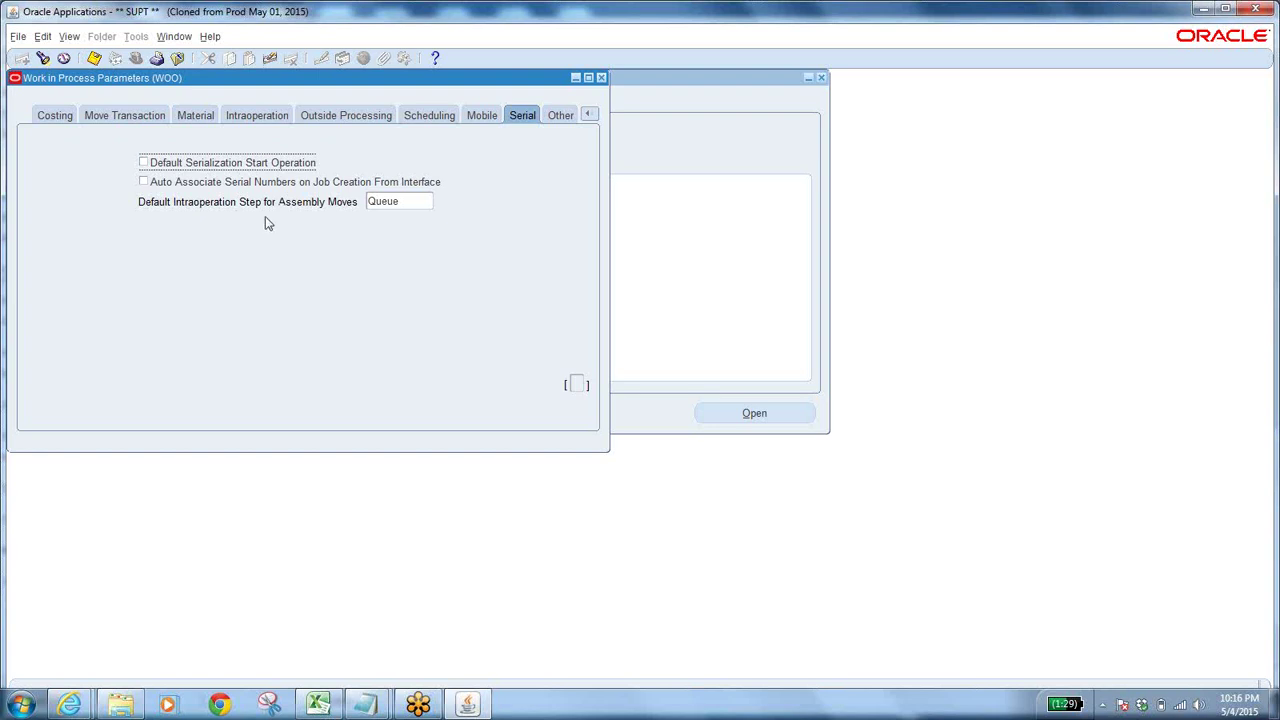
left_click(396, 204)
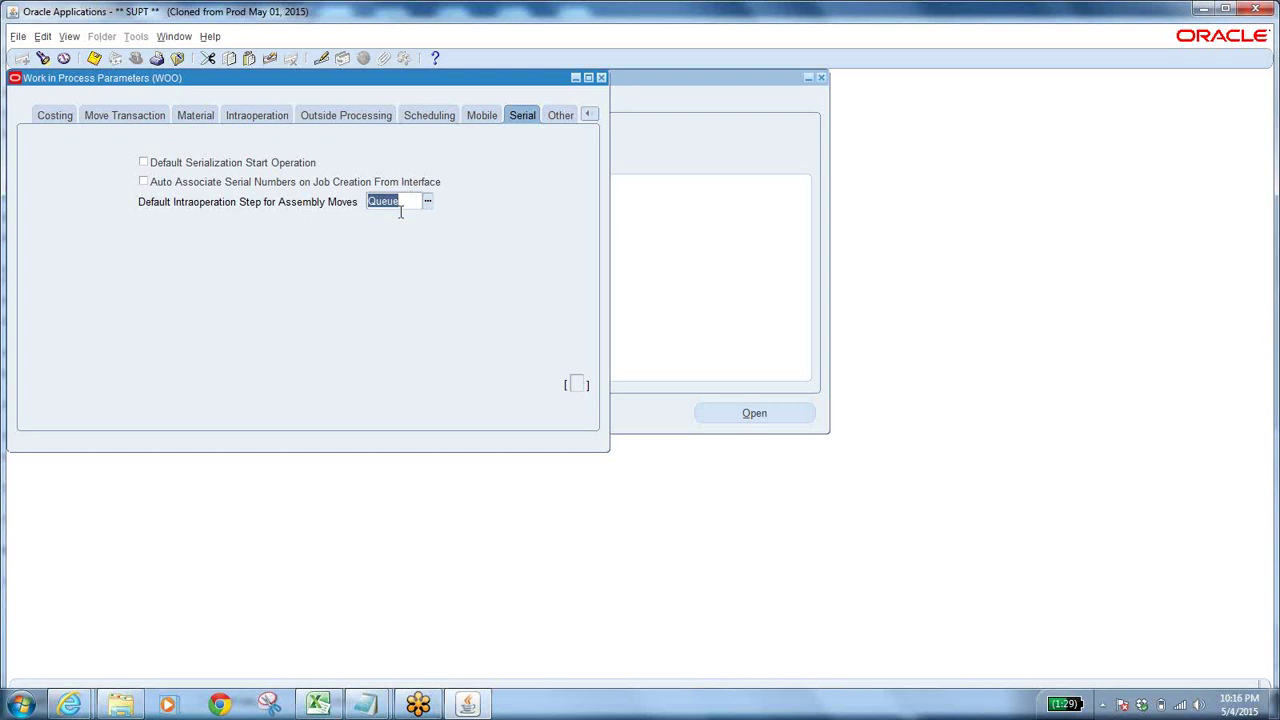
left_click(400, 211)
Review the component ATP and default pick slip grouping rules, and close the parameters form, collapsing all Navigator functions.
left_click(562, 116)
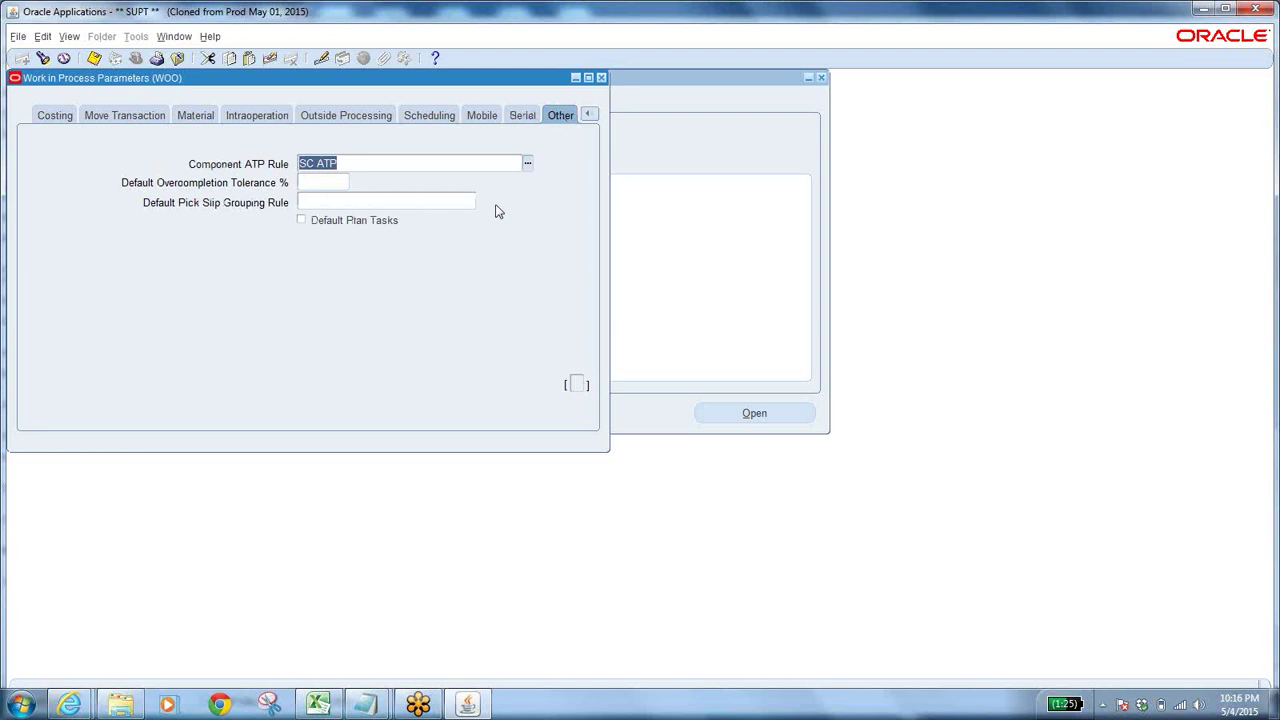
left_click(398, 202)
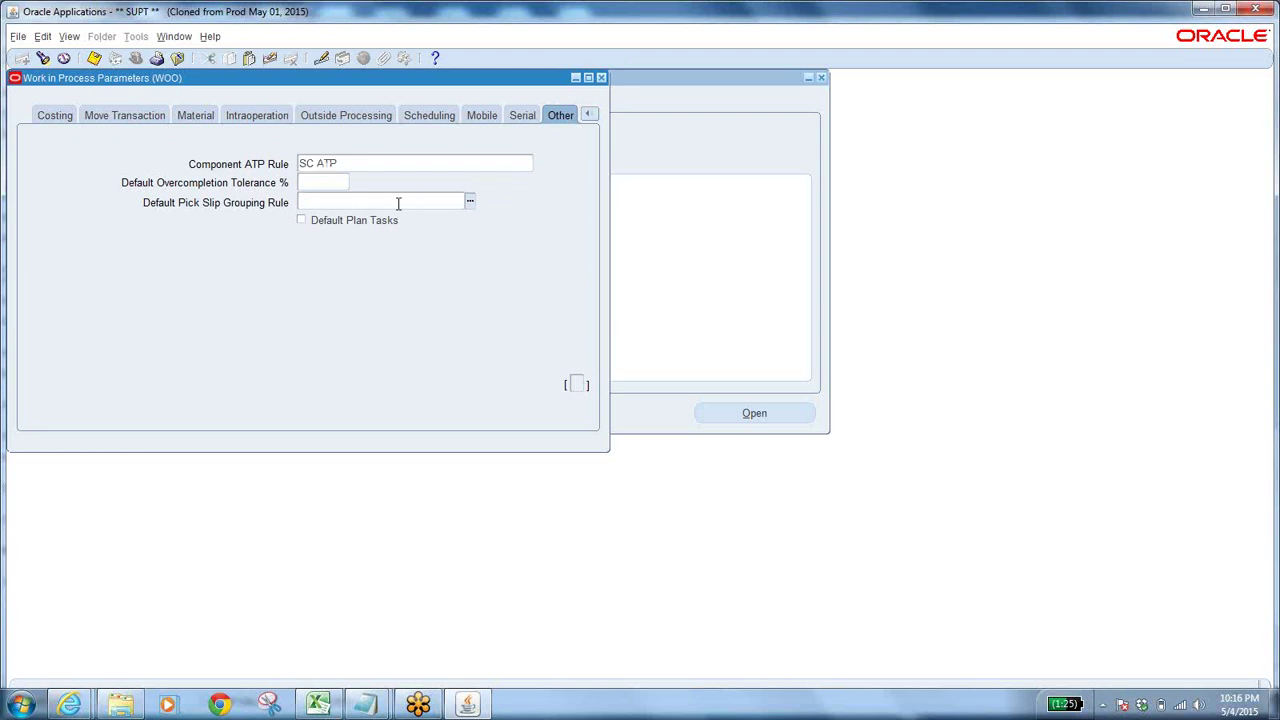
left_click(178, 58)
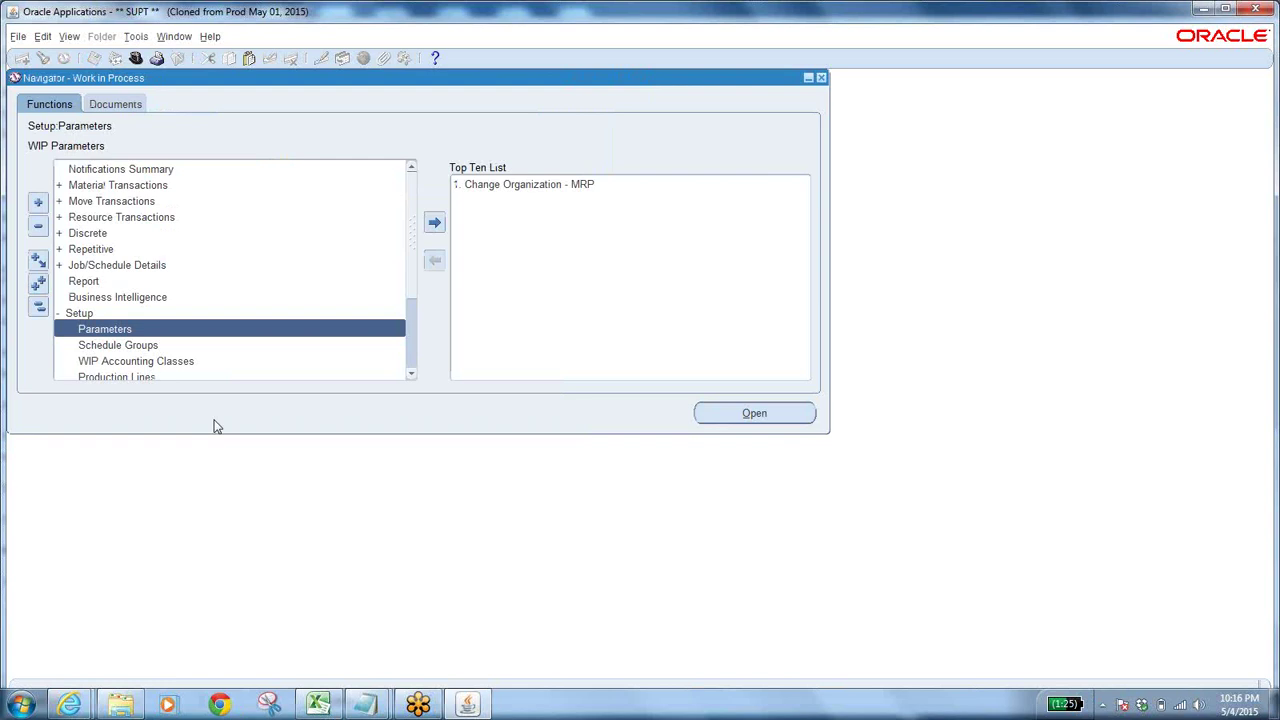
left_click(38, 308)
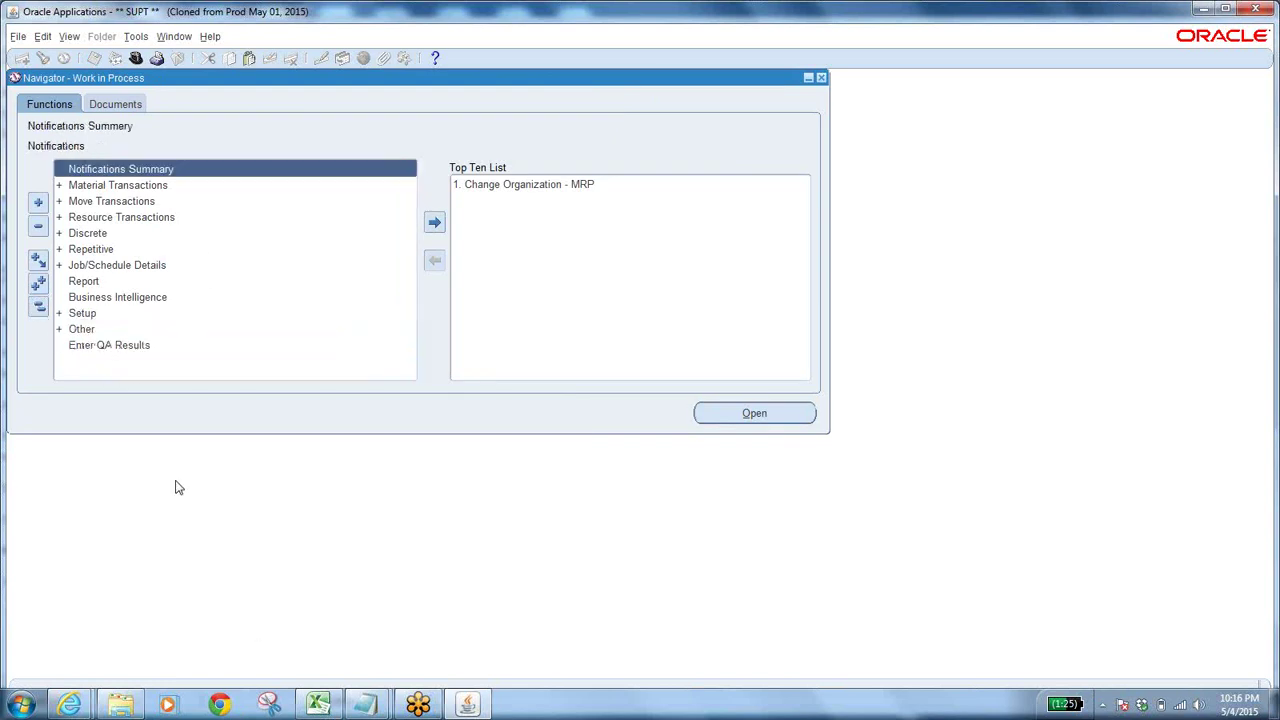
Switch to Windows Explorer and open the Documents library.
key("super+d")
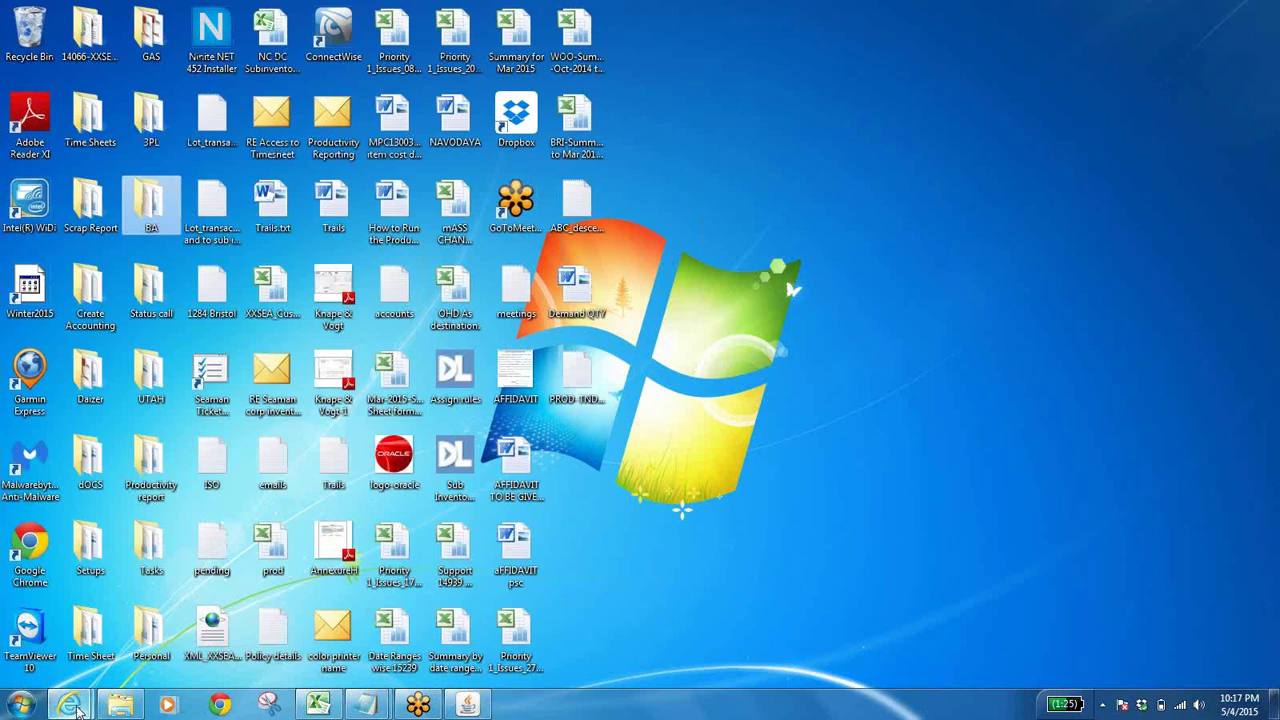
left_click(120, 705)
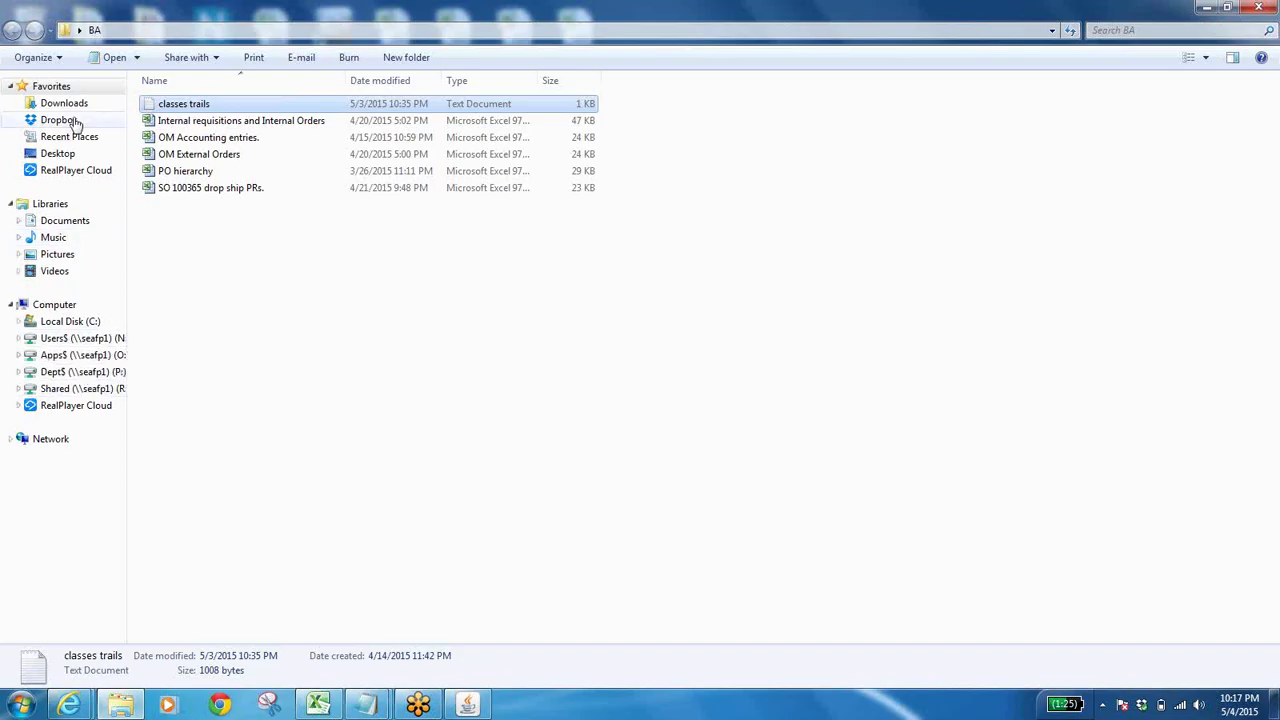
left_click(72, 222)
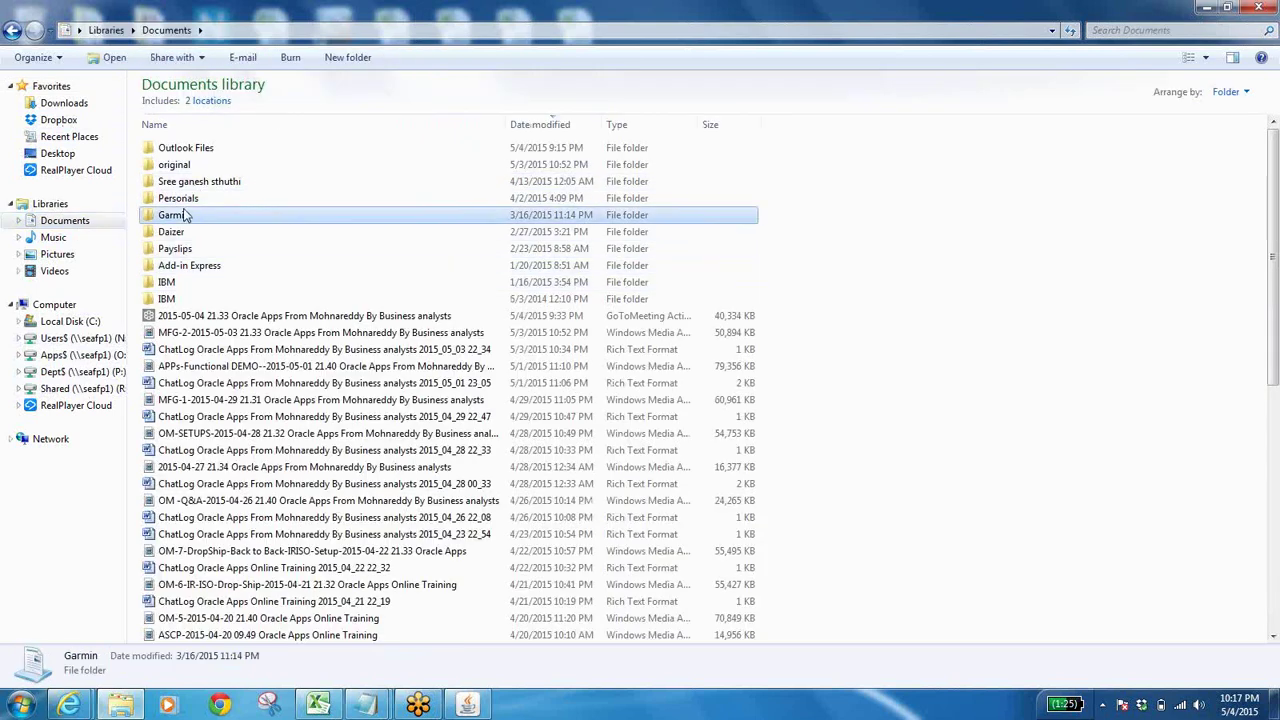
Open the BR100-WIP-LC document from the Personals > BA > BA SCM & MFG STD Material > BR-100 folder.
double_click(185, 199)
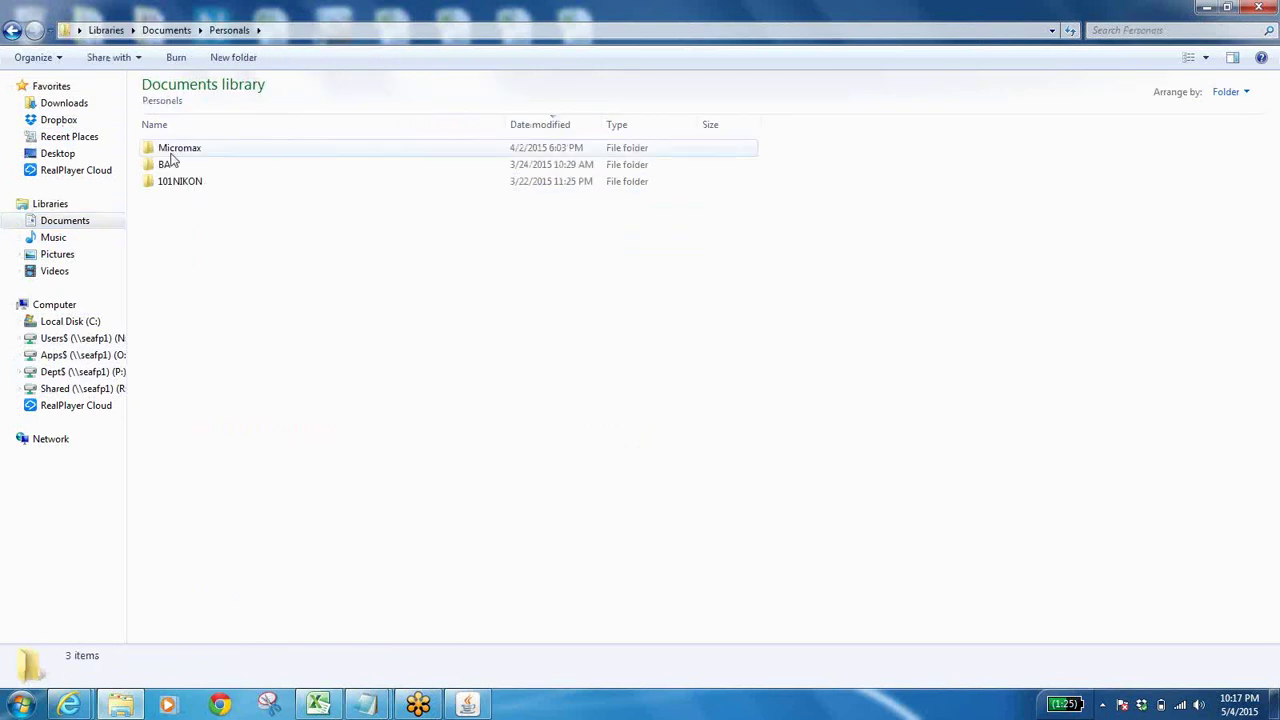
double_click(166, 165)
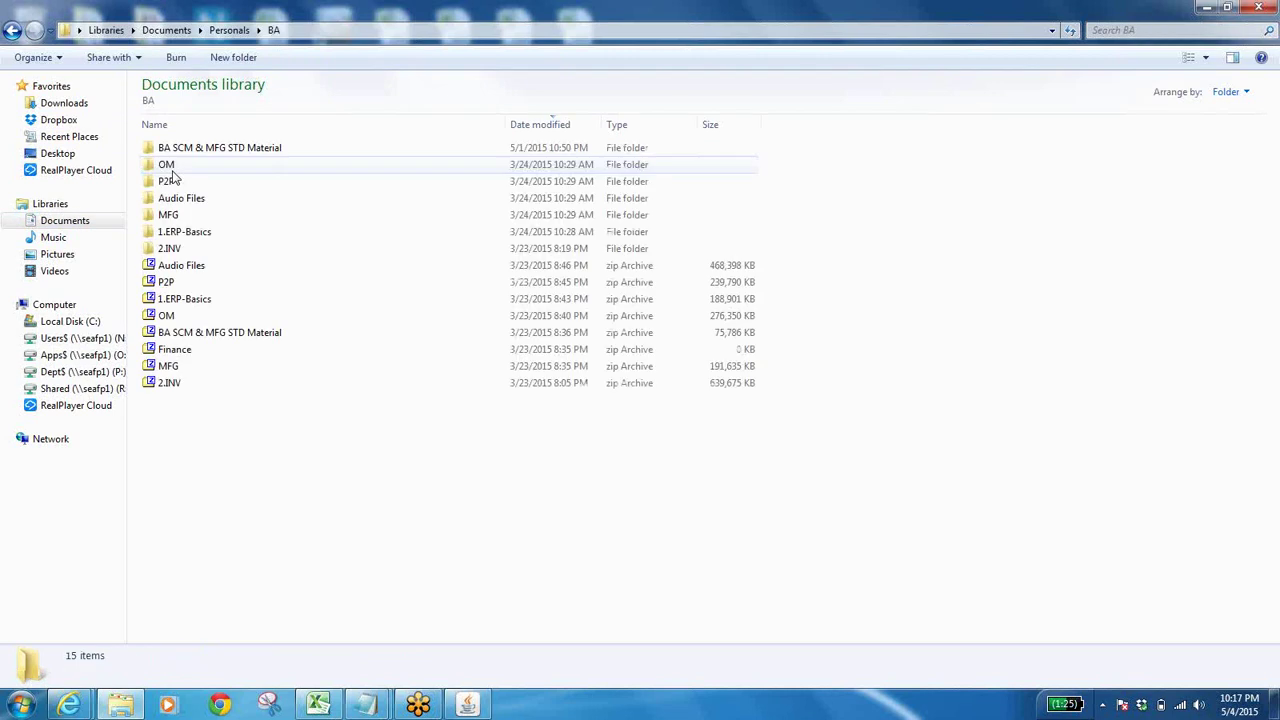
double_click(237, 150)
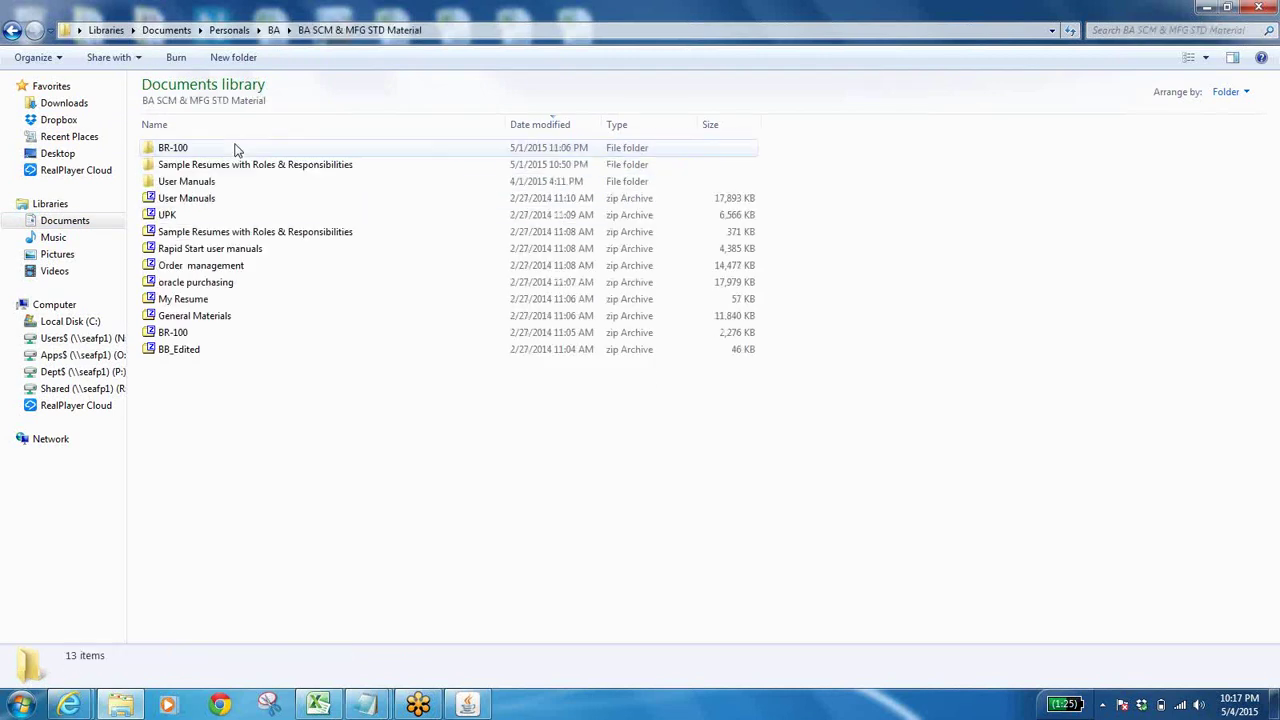
double_click(208, 151)
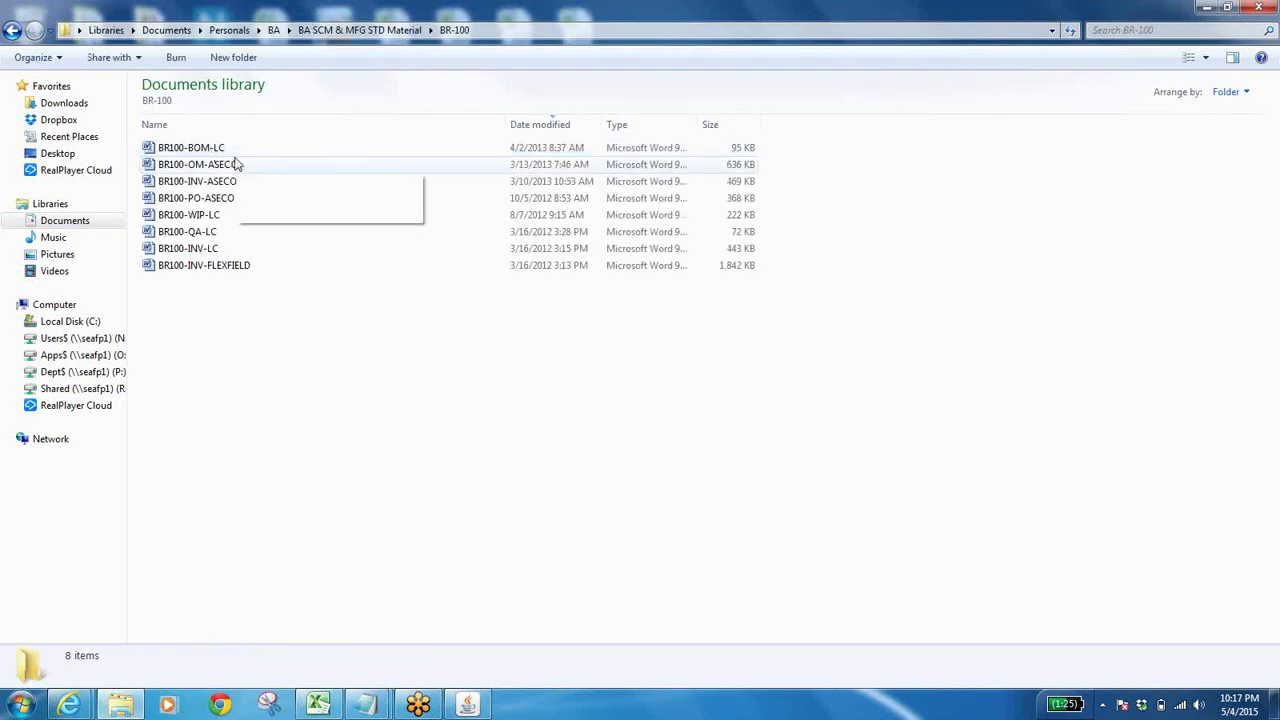
left_click(211, 218)
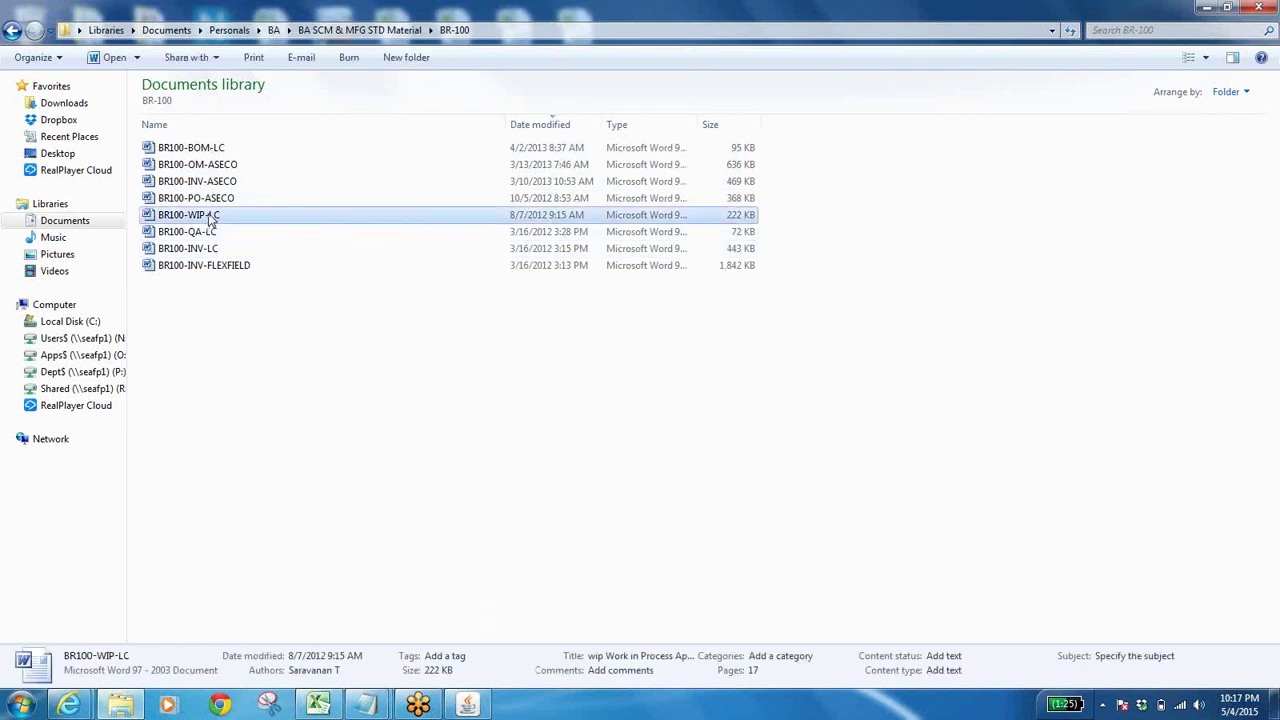
double_click(212, 220)
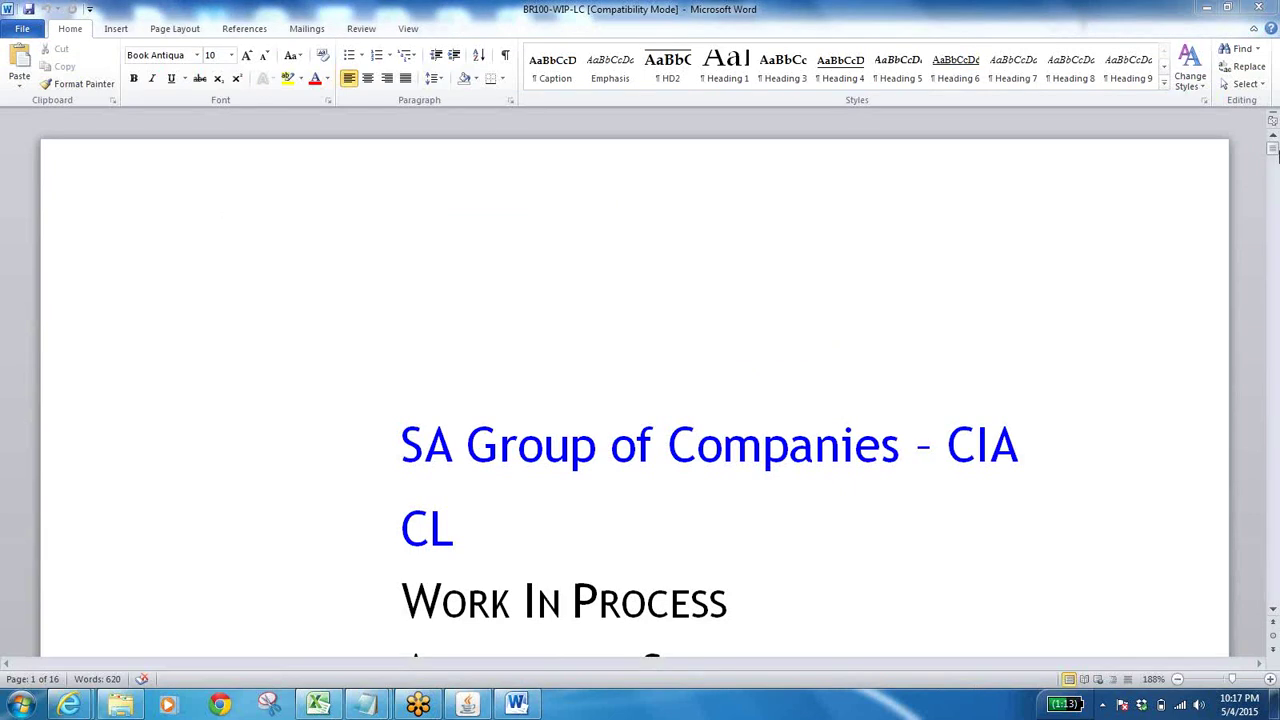
Look through the Work in Process setup document from the contents page to the Personal Profile Values table.
left_click_drag(1273, 148, 1274, 228)
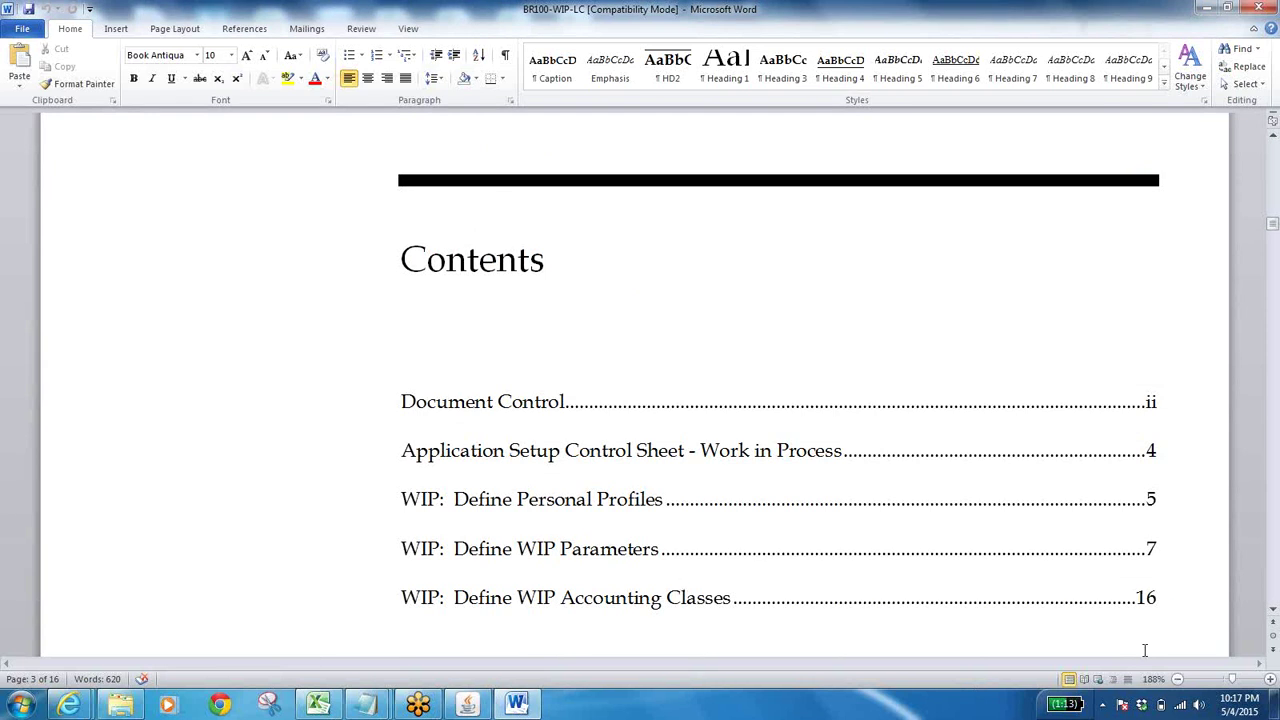
scroll(1274, 559, "down", 10)
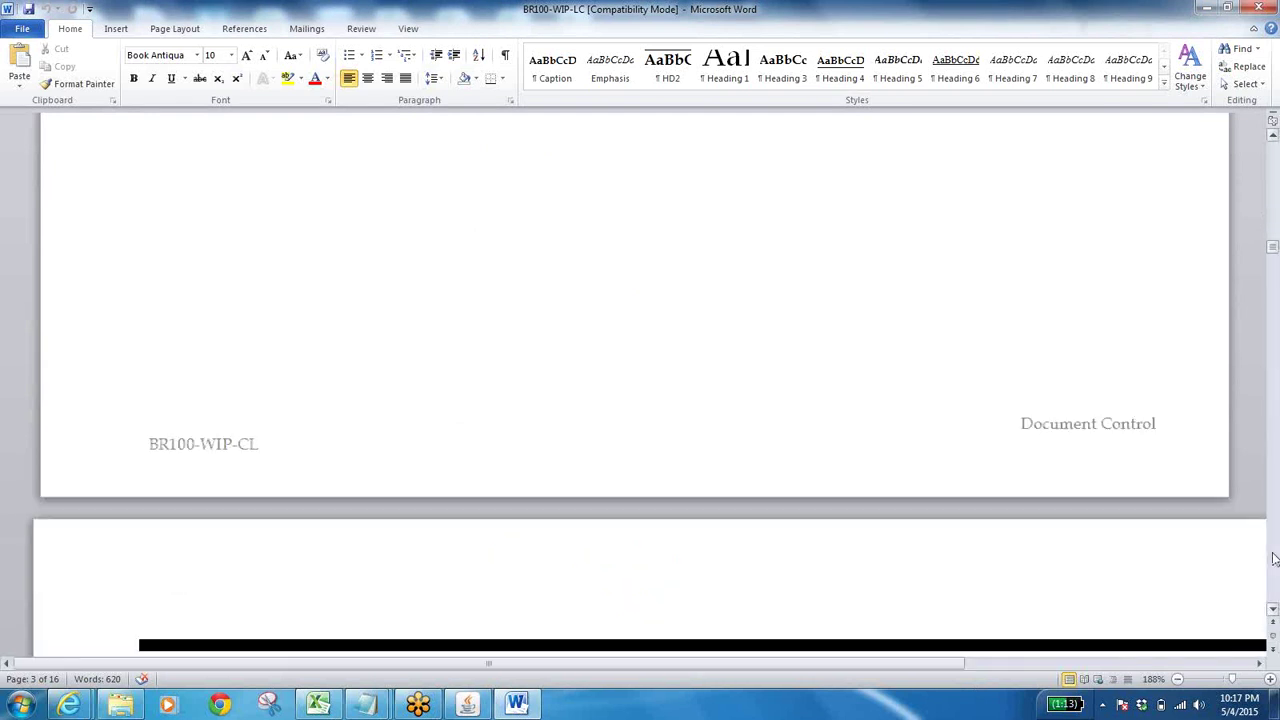
scroll(1274, 559, "down", 5)
scroll(1274, 559, "down", 5)
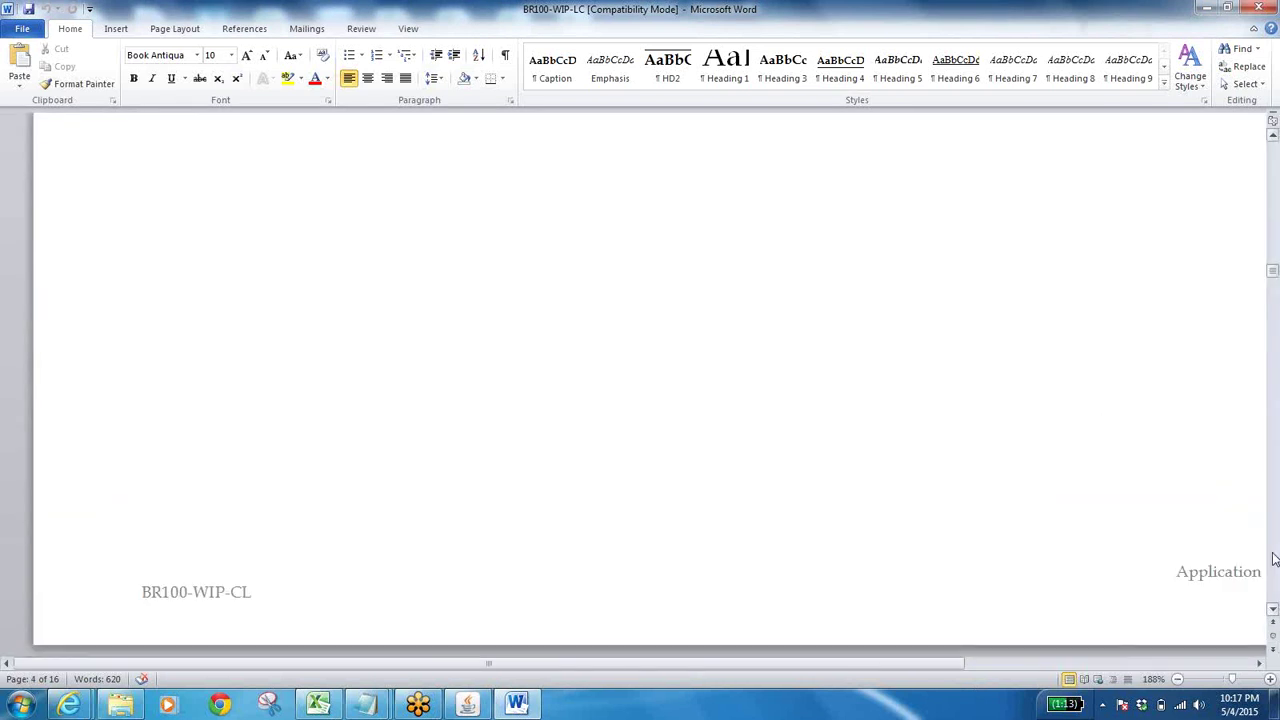
scroll(1274, 559, "down", 8)
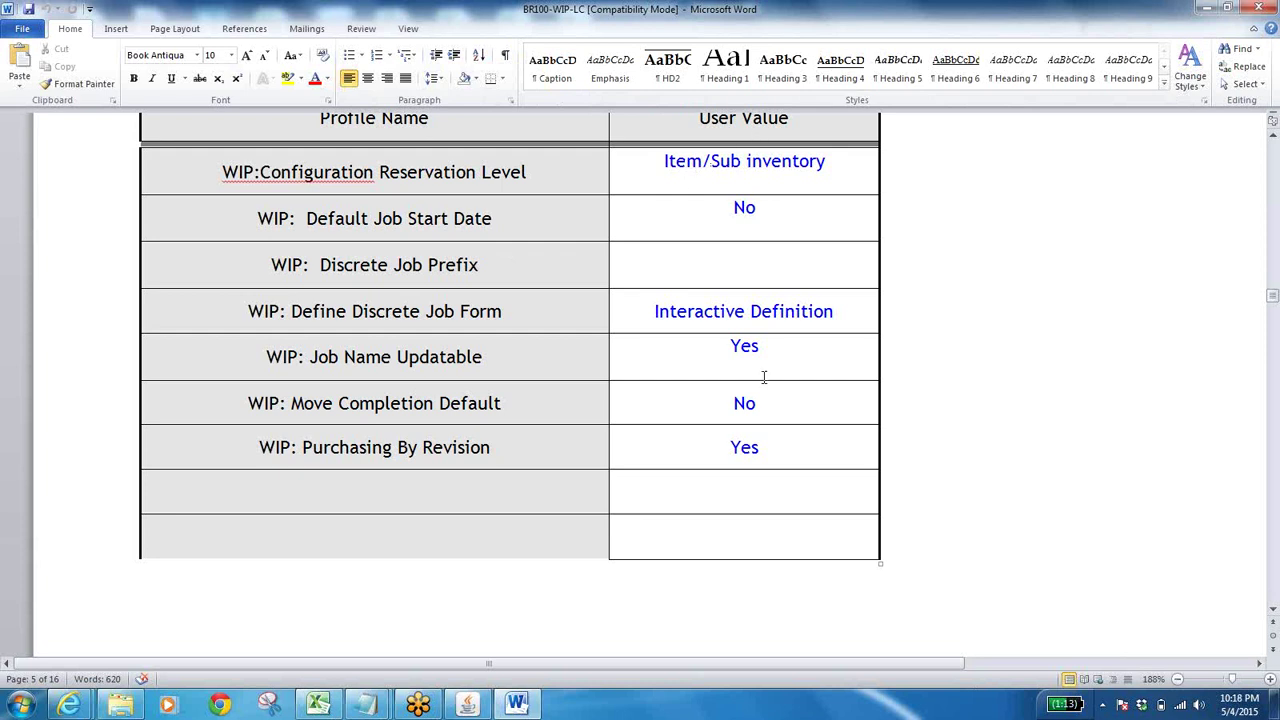
left_click(1273, 141)
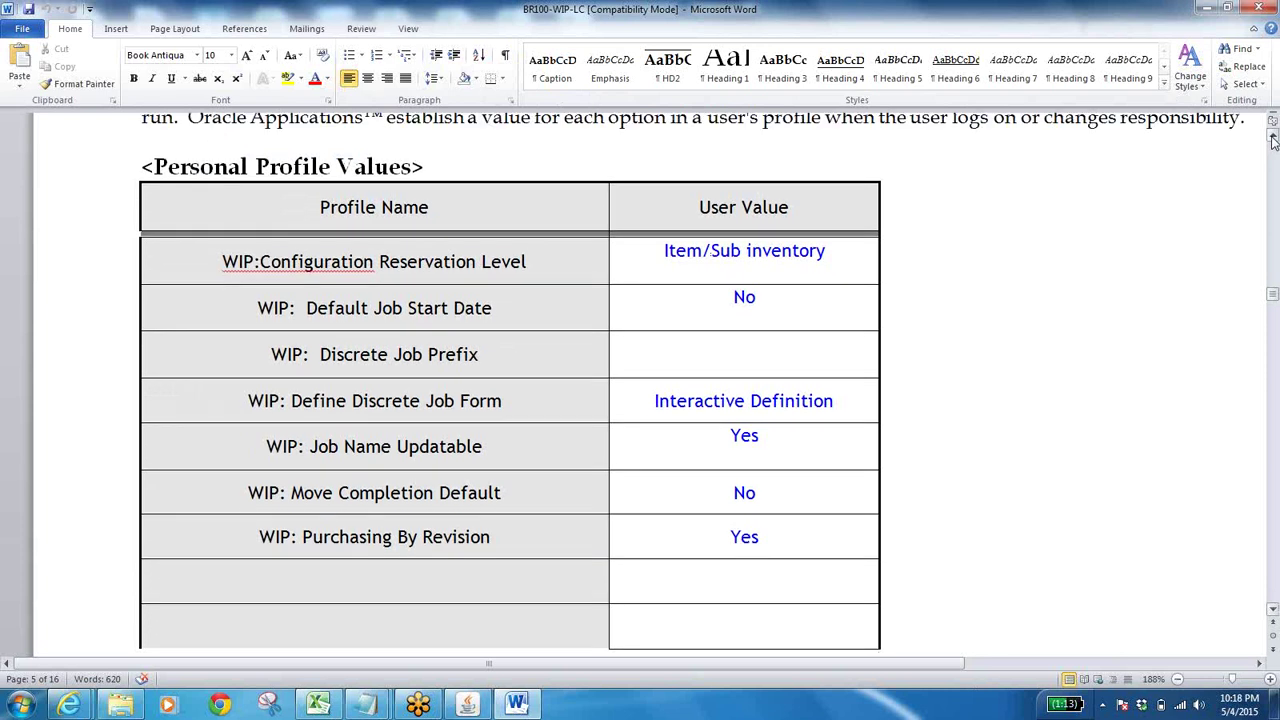
left_click(1273, 141)
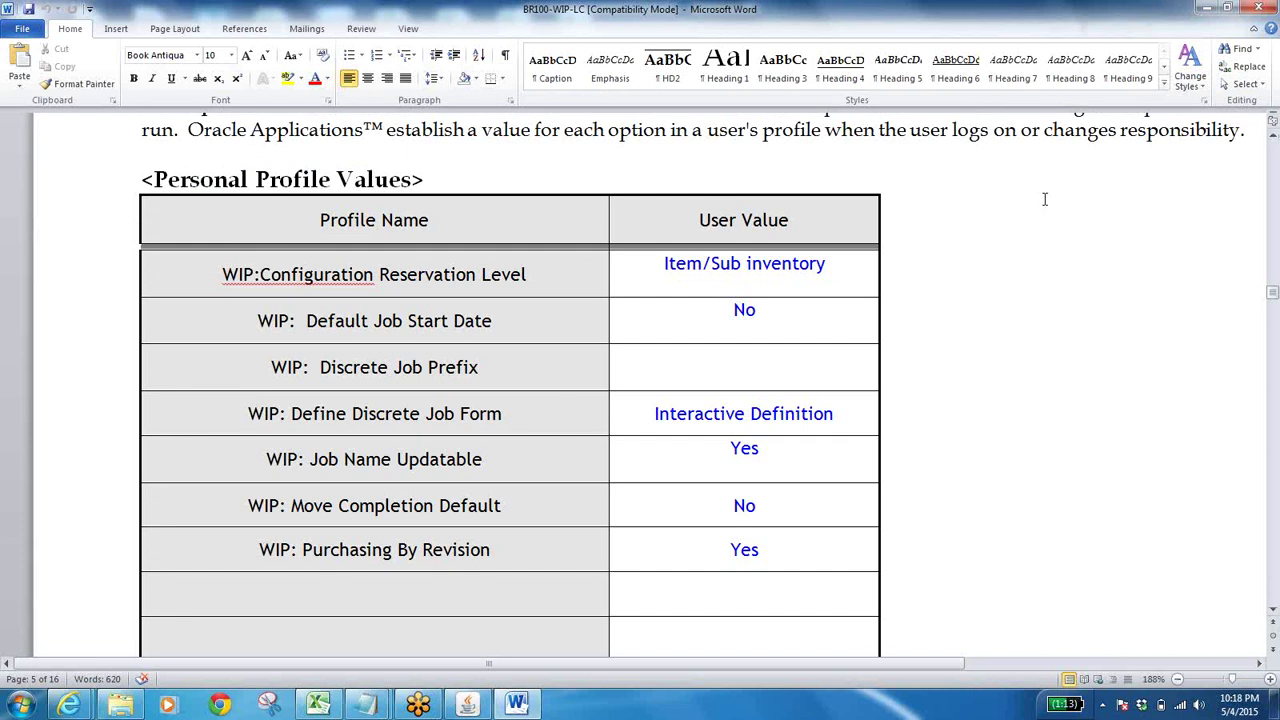
Review the WIP profile rows from Default Job Start Date through Move Completion Default, including their user values.
left_click(498, 326)
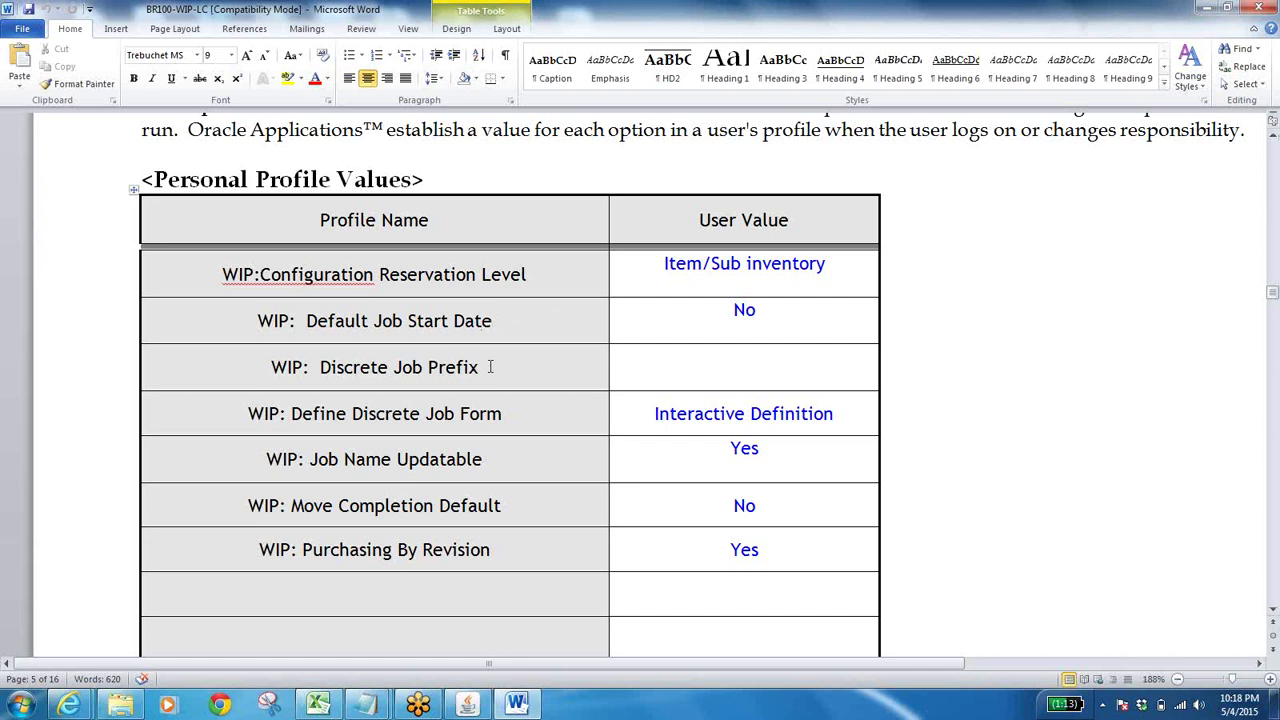
left_click(490, 368)
left_click(747, 412)
left_click(764, 441)
left_click(535, 512)
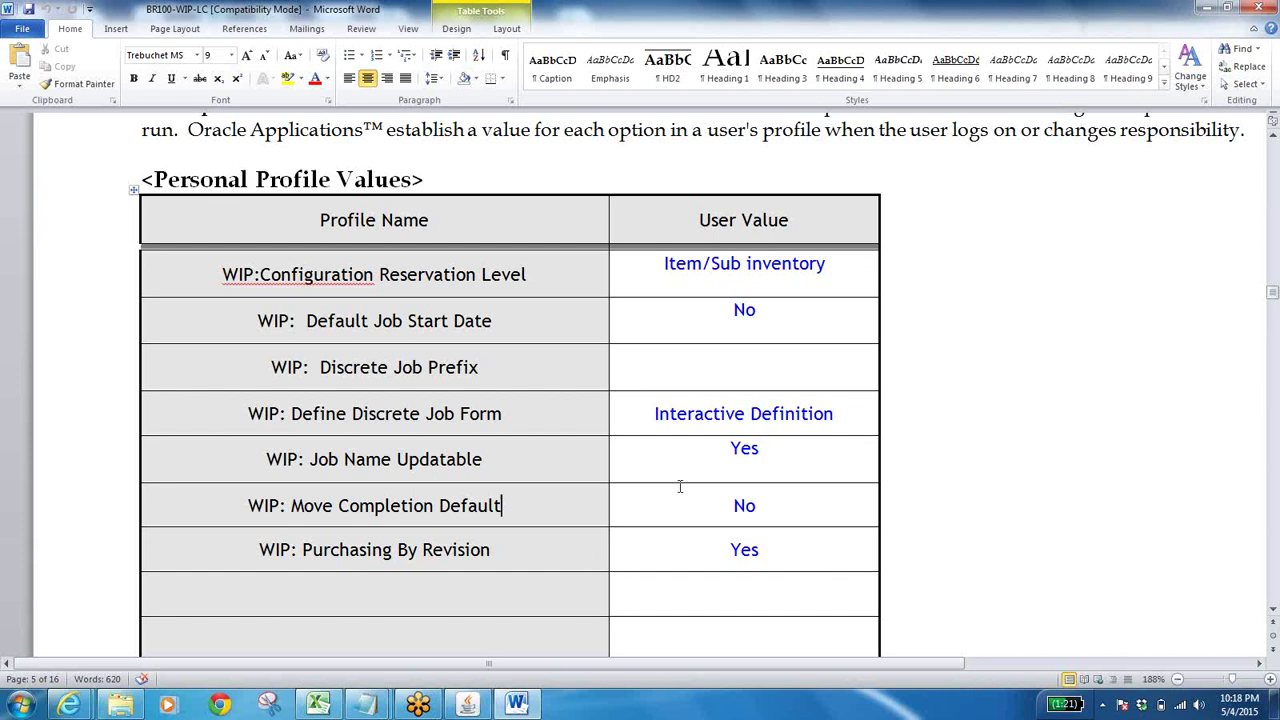
left_click(764, 500)
Return to the BR-100 folder in Windows Explorer and open the BR100-BOM-LC document.
left_click(128, 703)
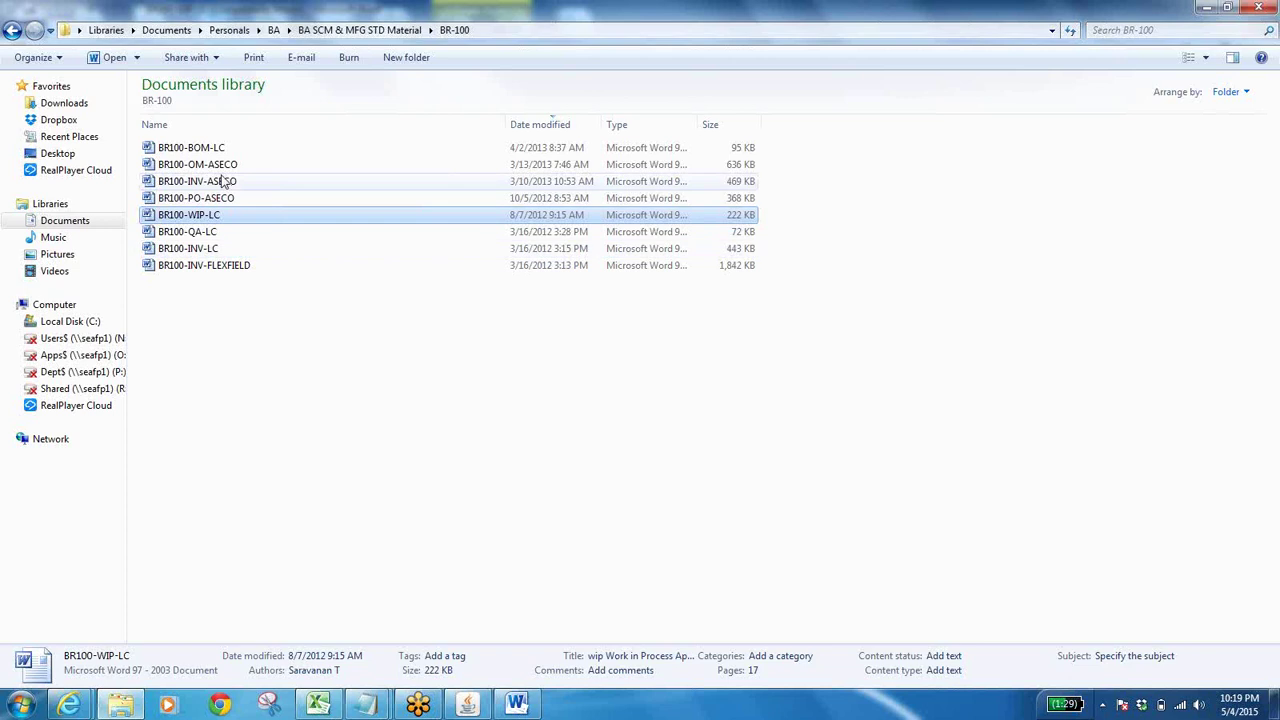
left_click(195, 150)
double_click(194, 150)
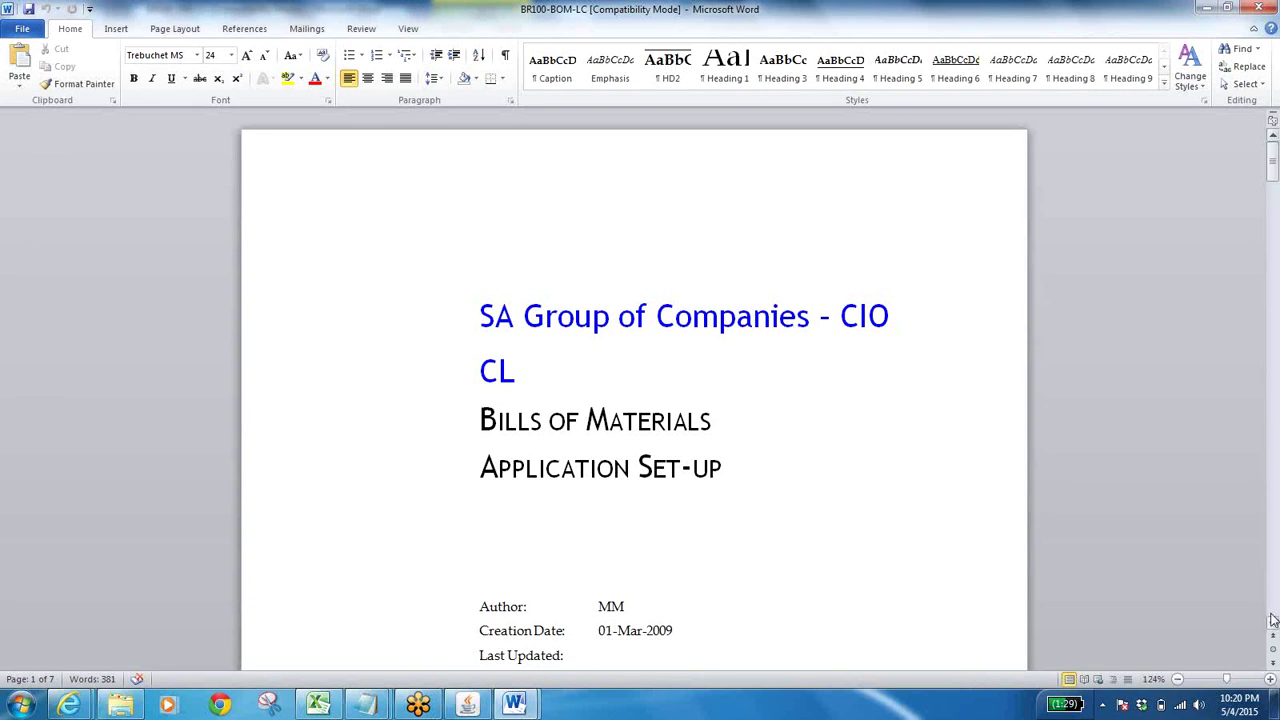
Examine the Application Setup Control Sheet for Bills of Materials and its listed setup tasks.
scroll(1273, 621, "down", 20)
scroll(1273, 621, "down", 10)
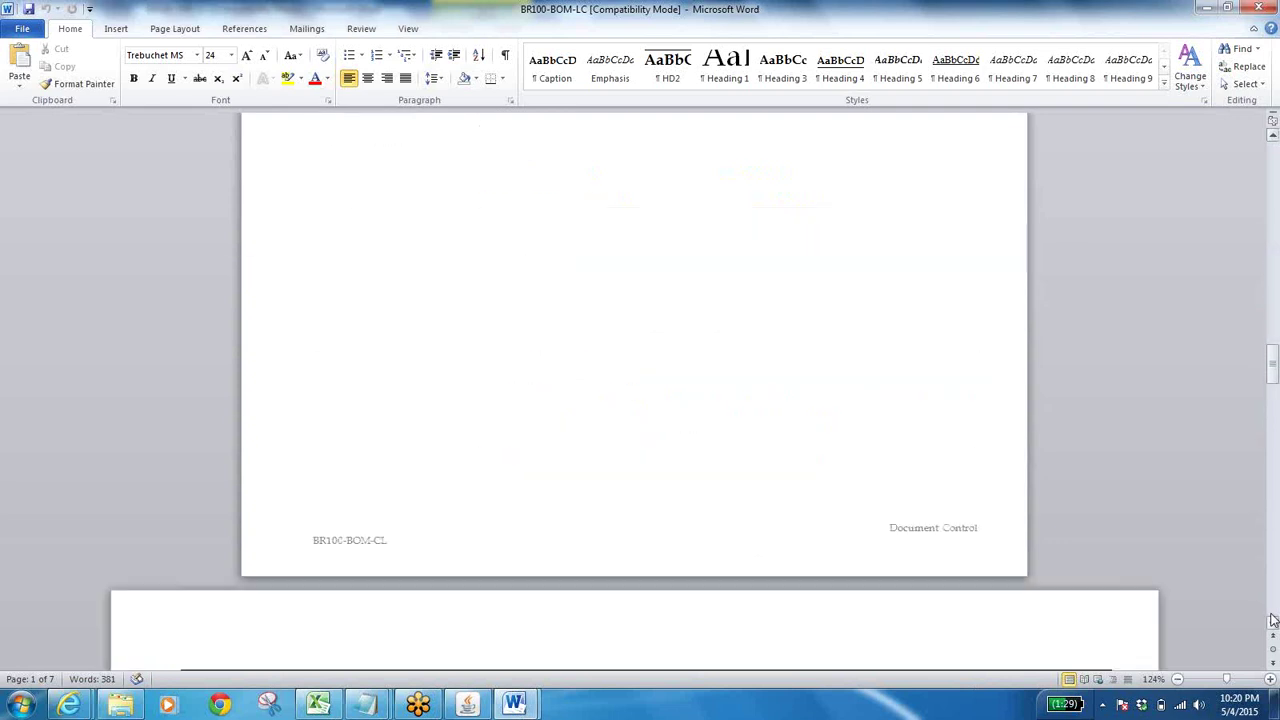
scroll(1273, 621, "down", 5)
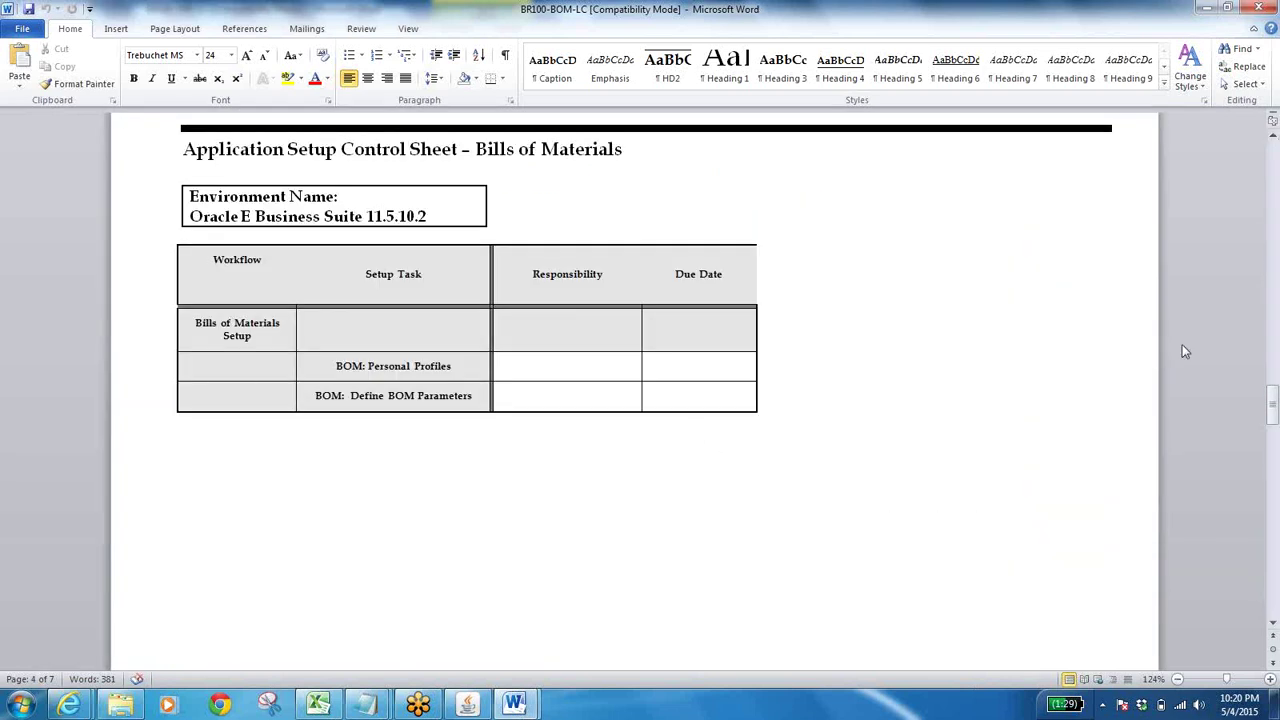
Review the BOM: Define Personal Profiles section and its complete table of personal profile values.
left_click(1272, 598)
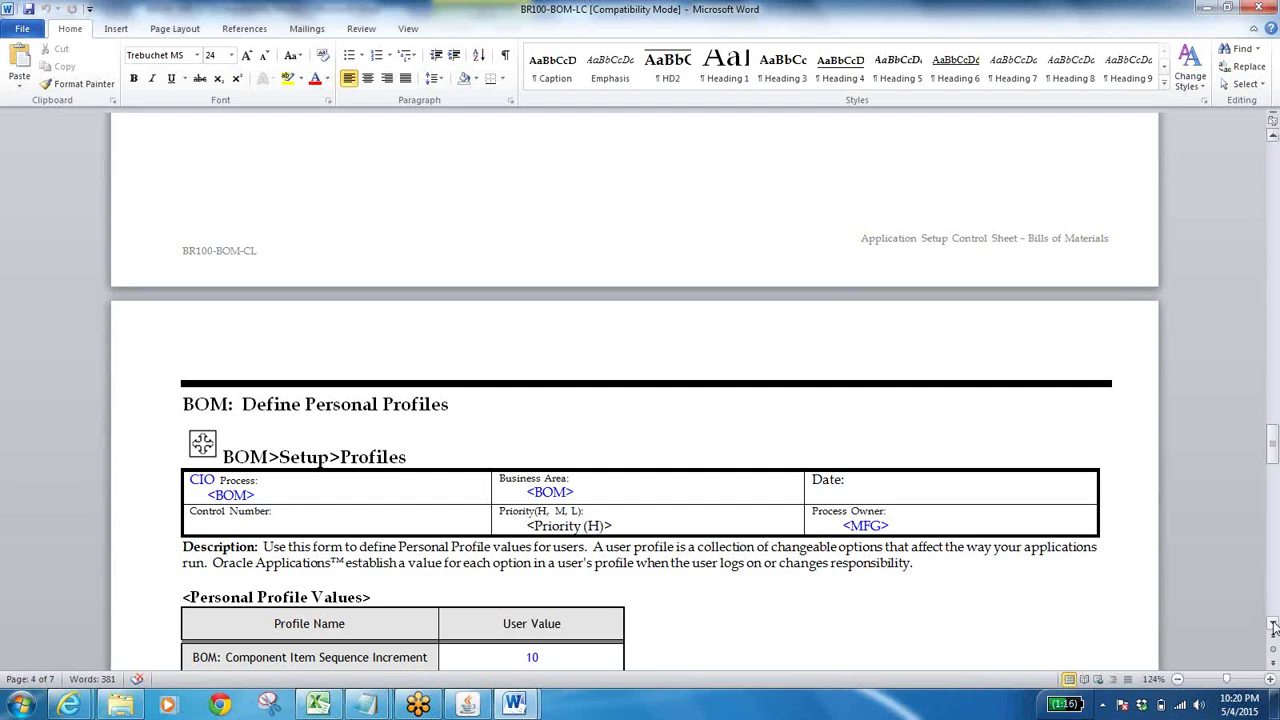
left_click(1273, 626)
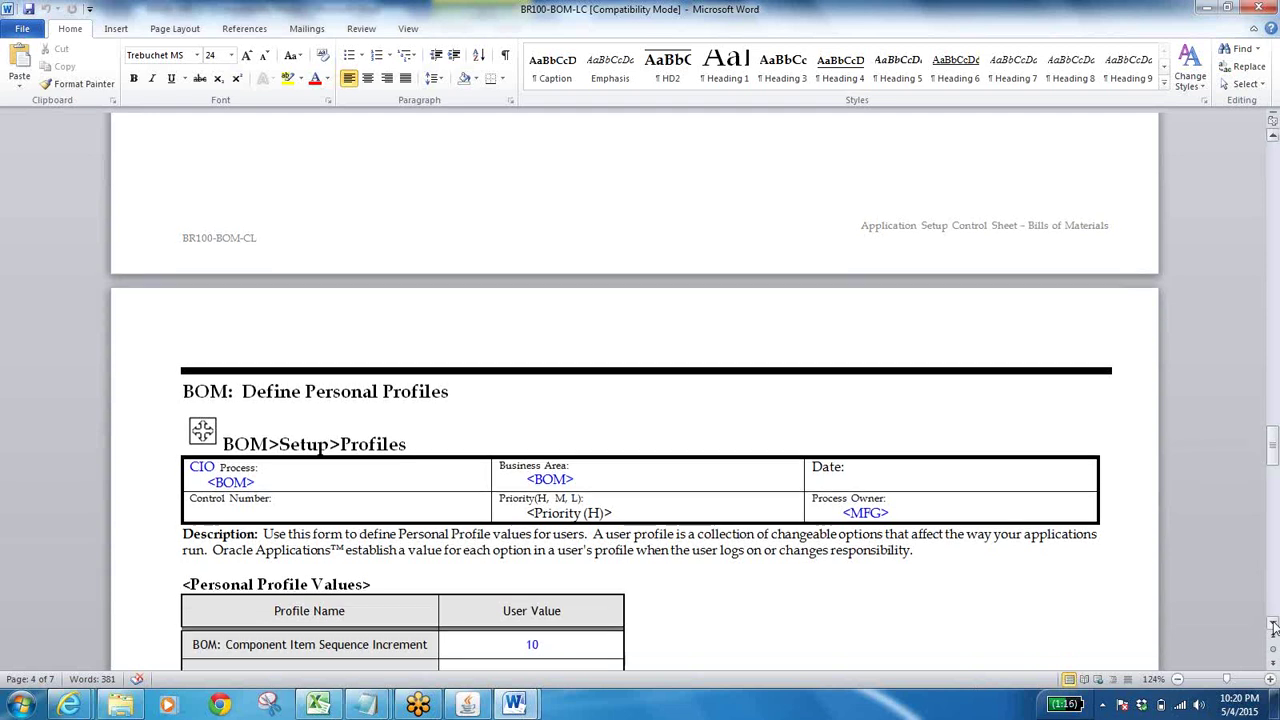
left_click(1273, 626)
left_click(1273, 626)
left_click(1273, 626)
left_click(1273, 626)
left_click(1273, 626)
left_click(1273, 626)
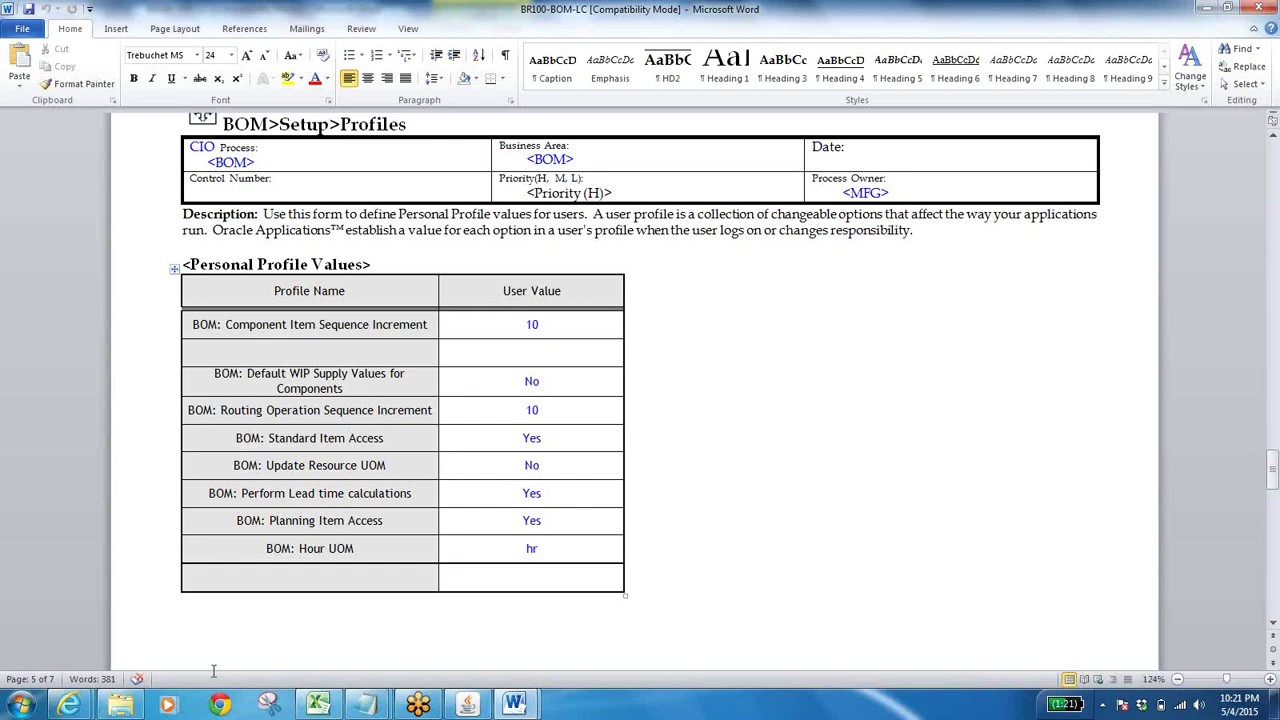
Switch to Oracle Applications and change the responsibility from Work in Process to Bills of Material.
left_click(467, 705)
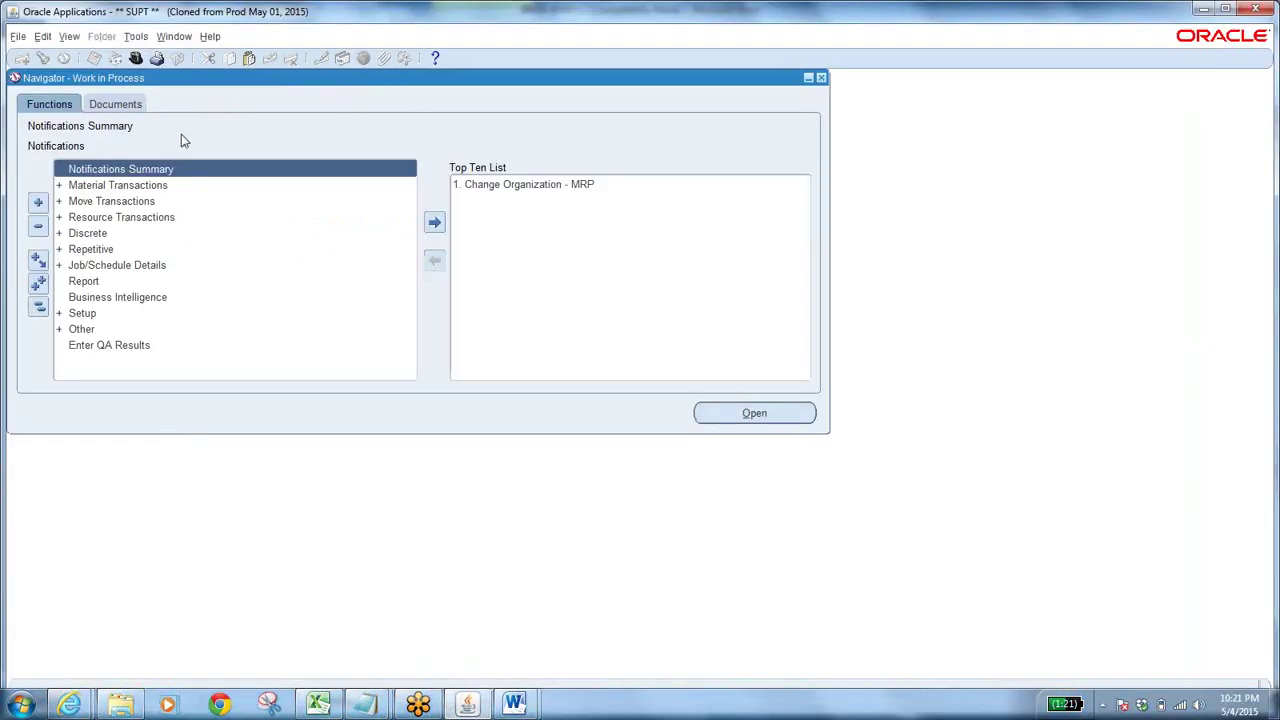
left_click(136, 58)
double_click(65, 284)
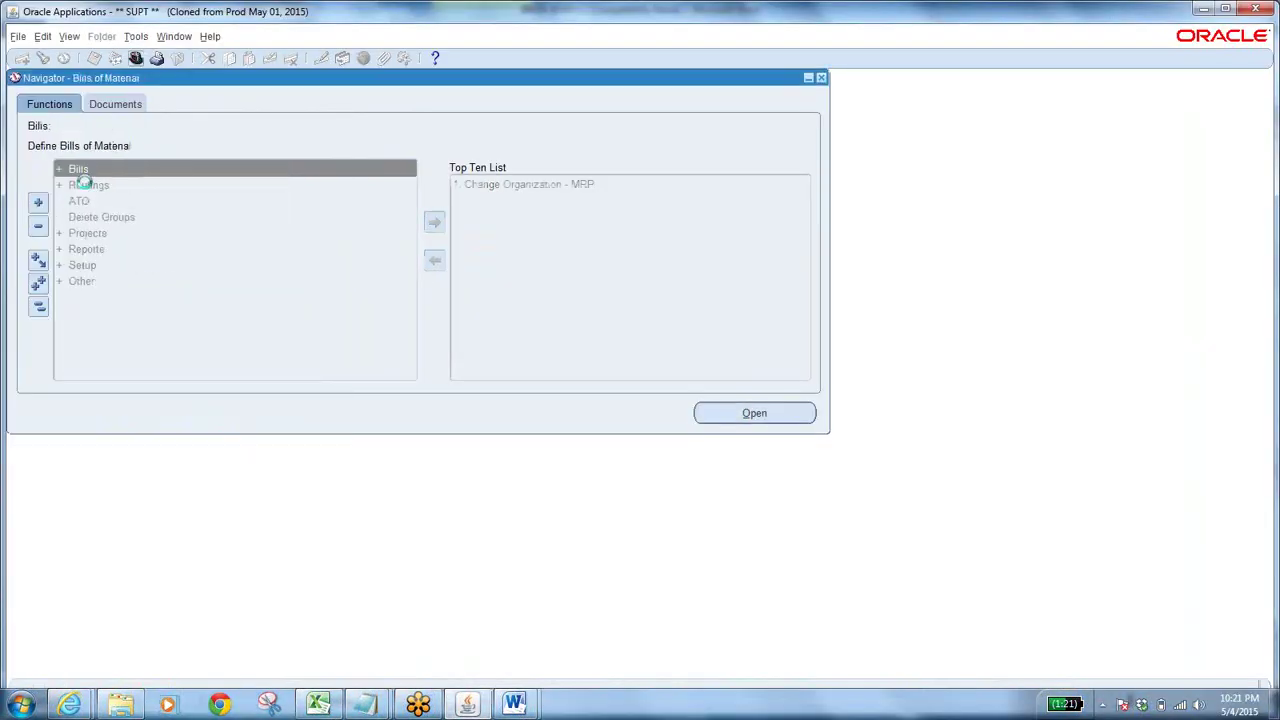
Open the Bills of Material setup parameters for the WOO organization.
left_click(82, 265)
double_click(82, 265)
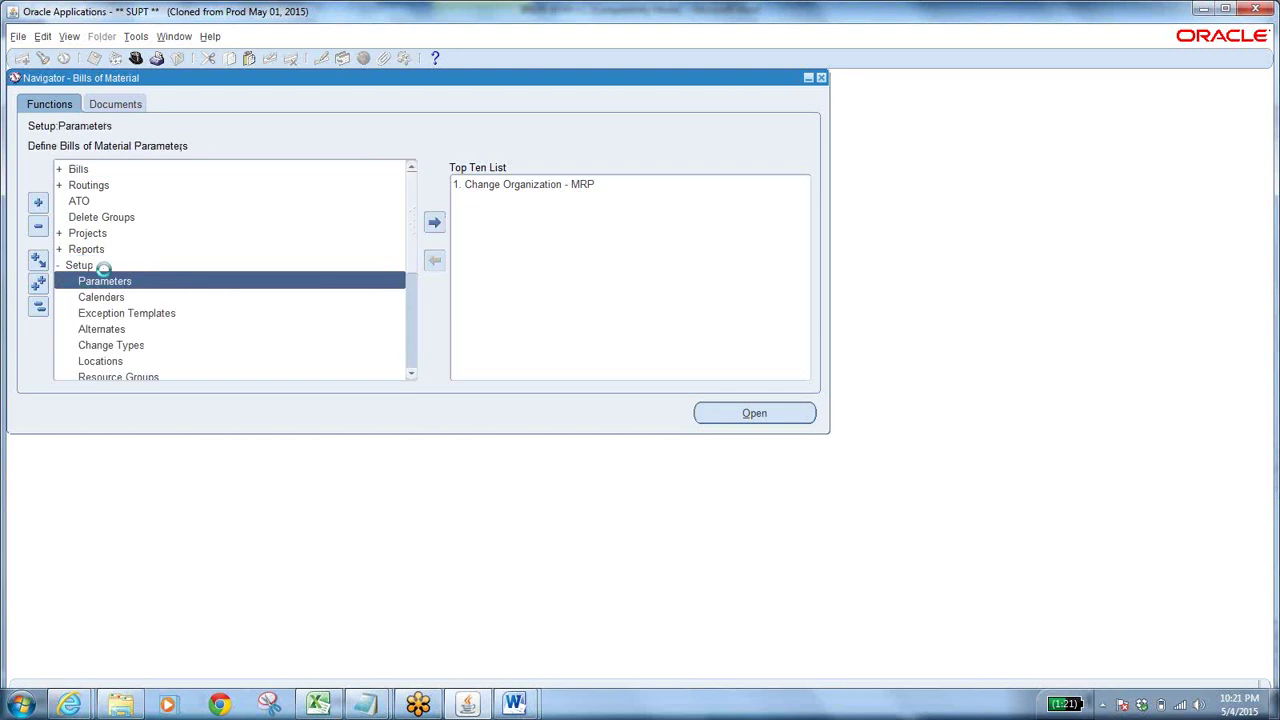
double_click(90, 281)
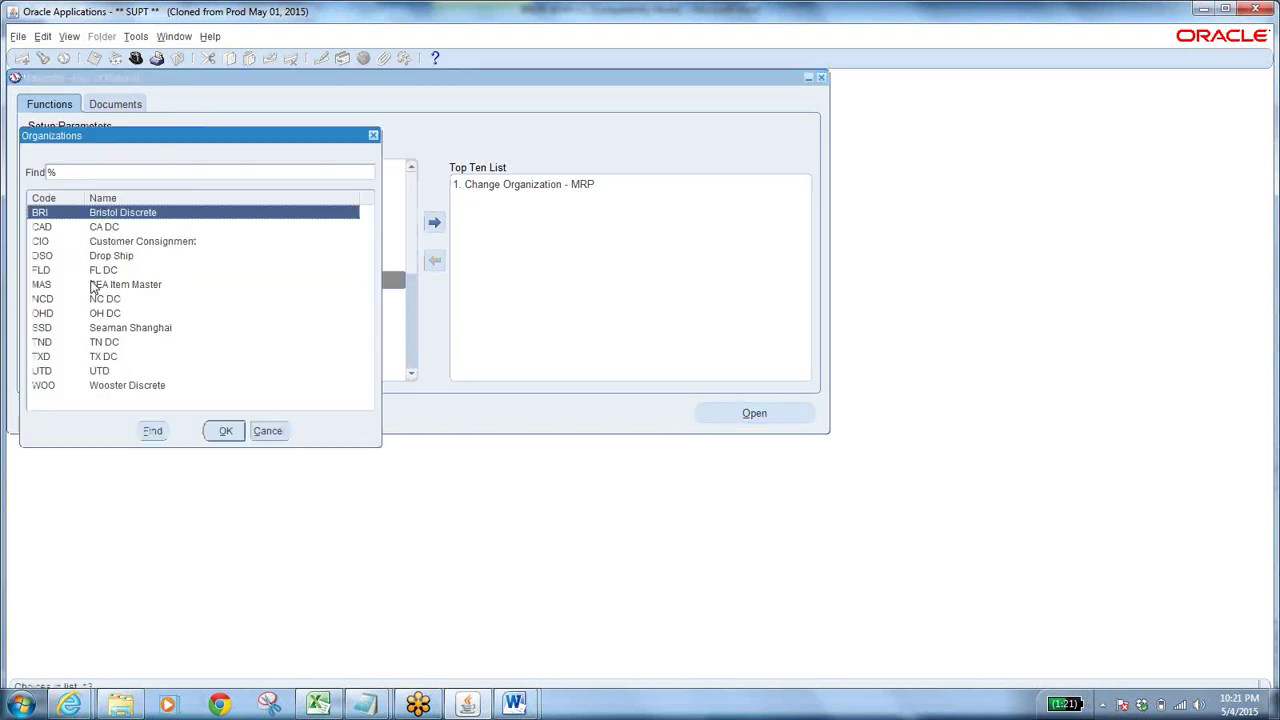
type("WOO")
key("Return")
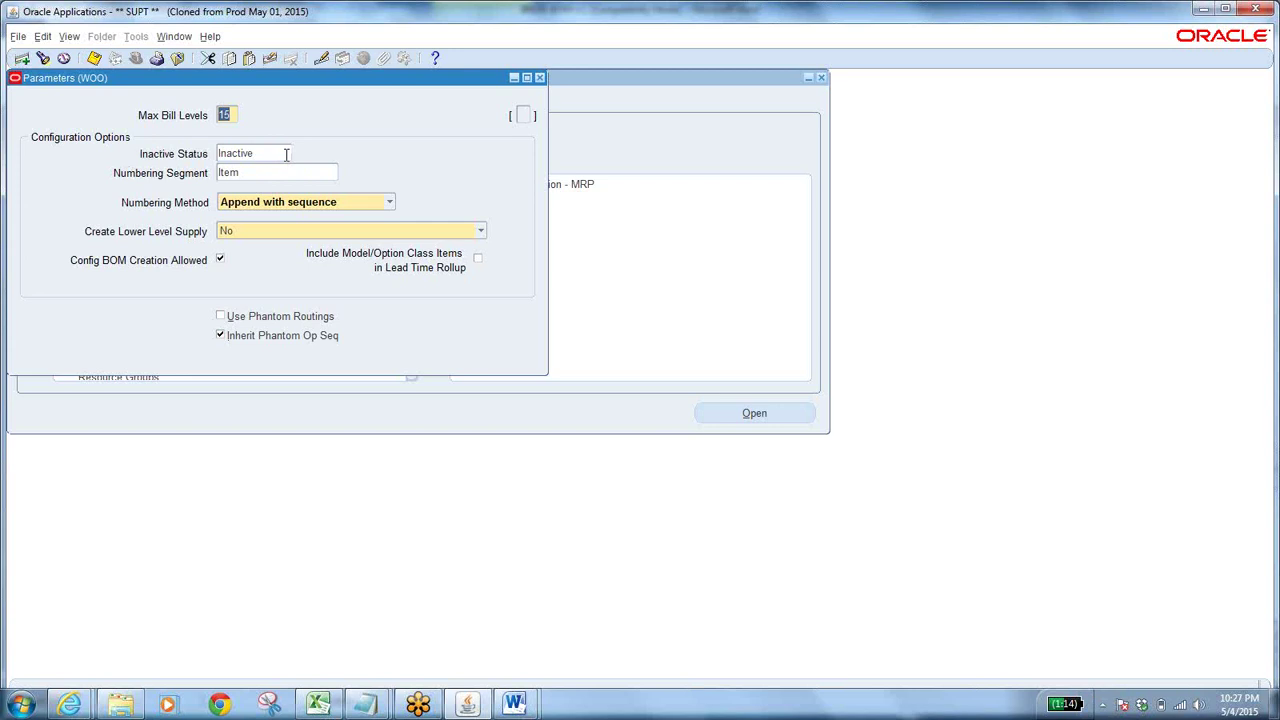
Review the numbering method and lower level supply choices, keeping Append with sequence and No, and close the form, collapsing all Navigator functions.
left_click(381, 204)
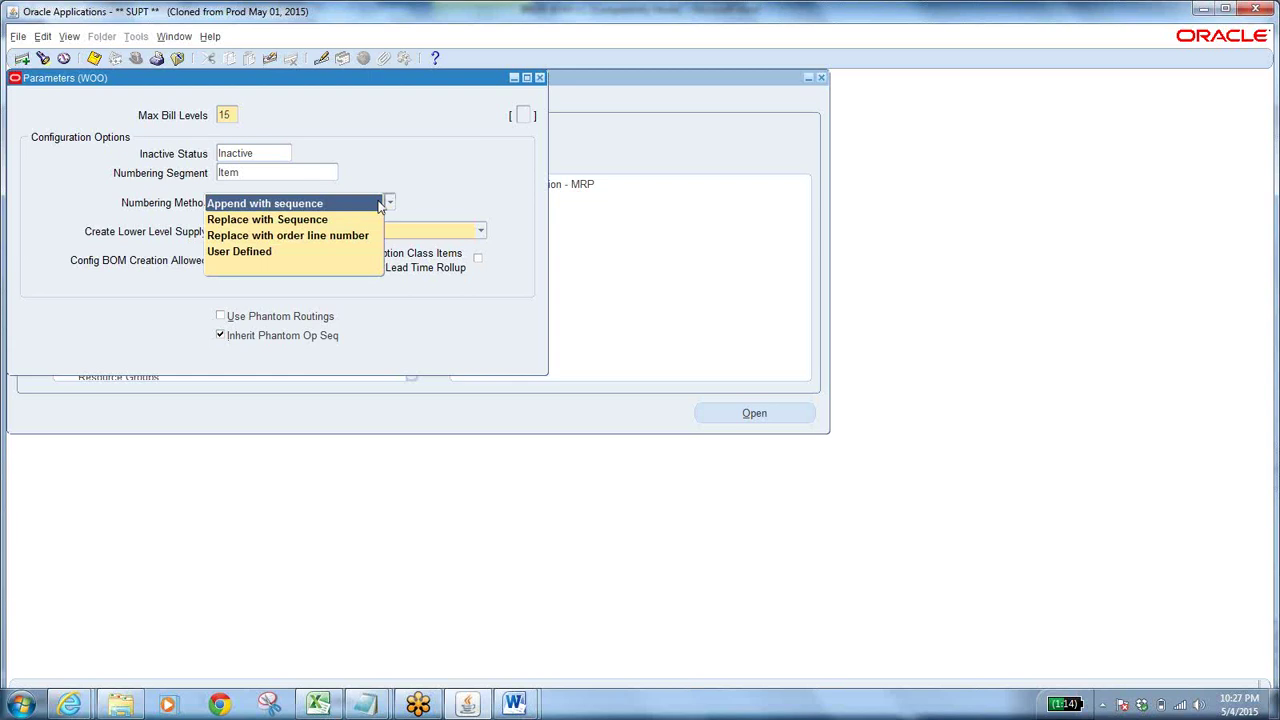
left_click(481, 206)
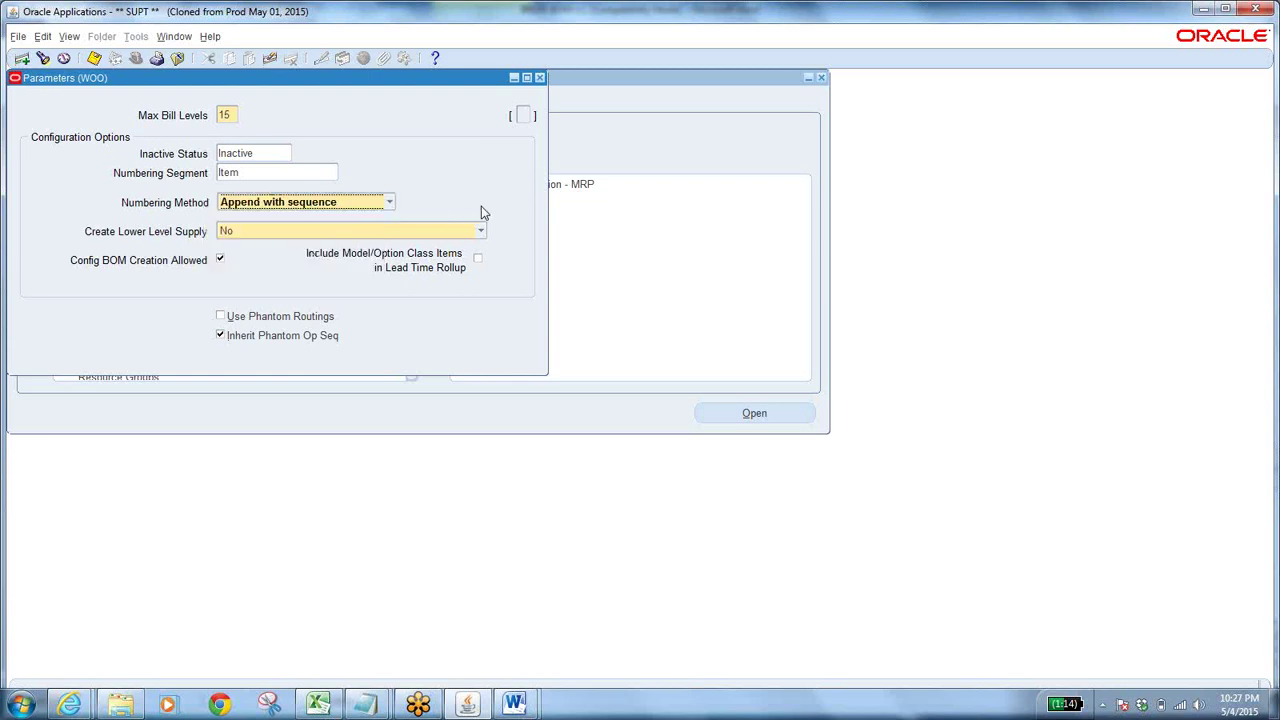
left_click(242, 236)
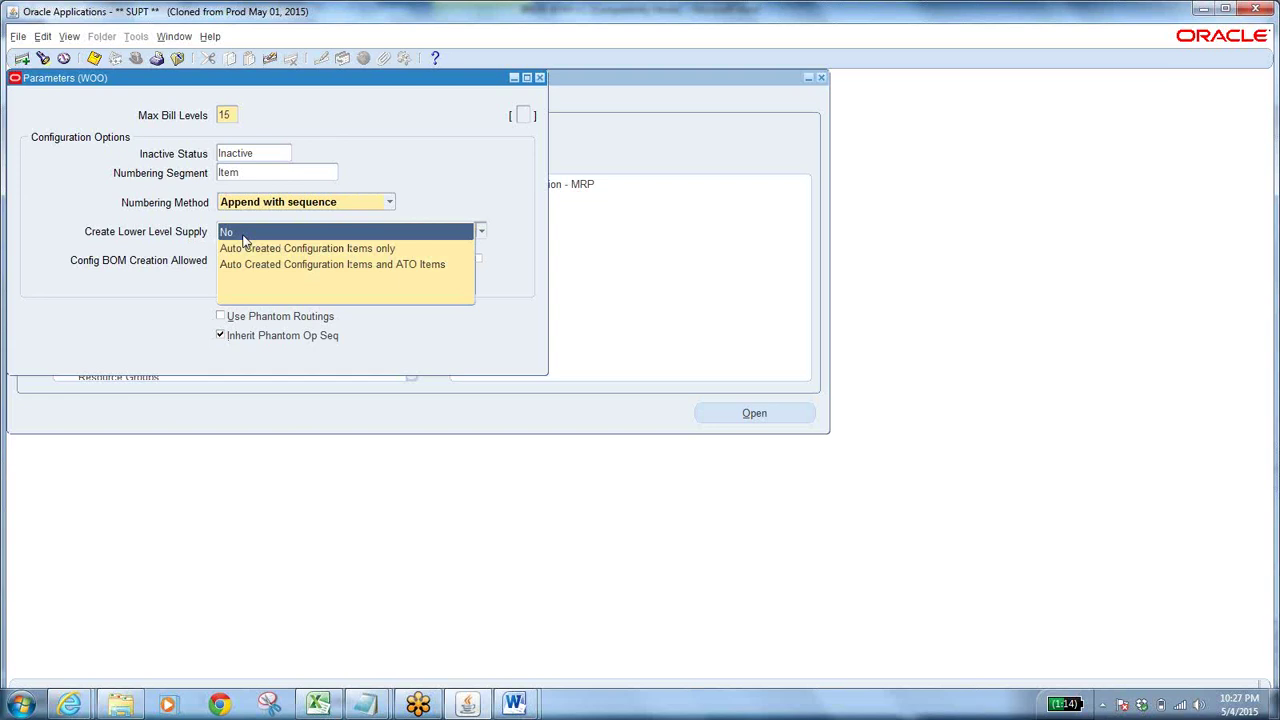
left_click(147, 298)
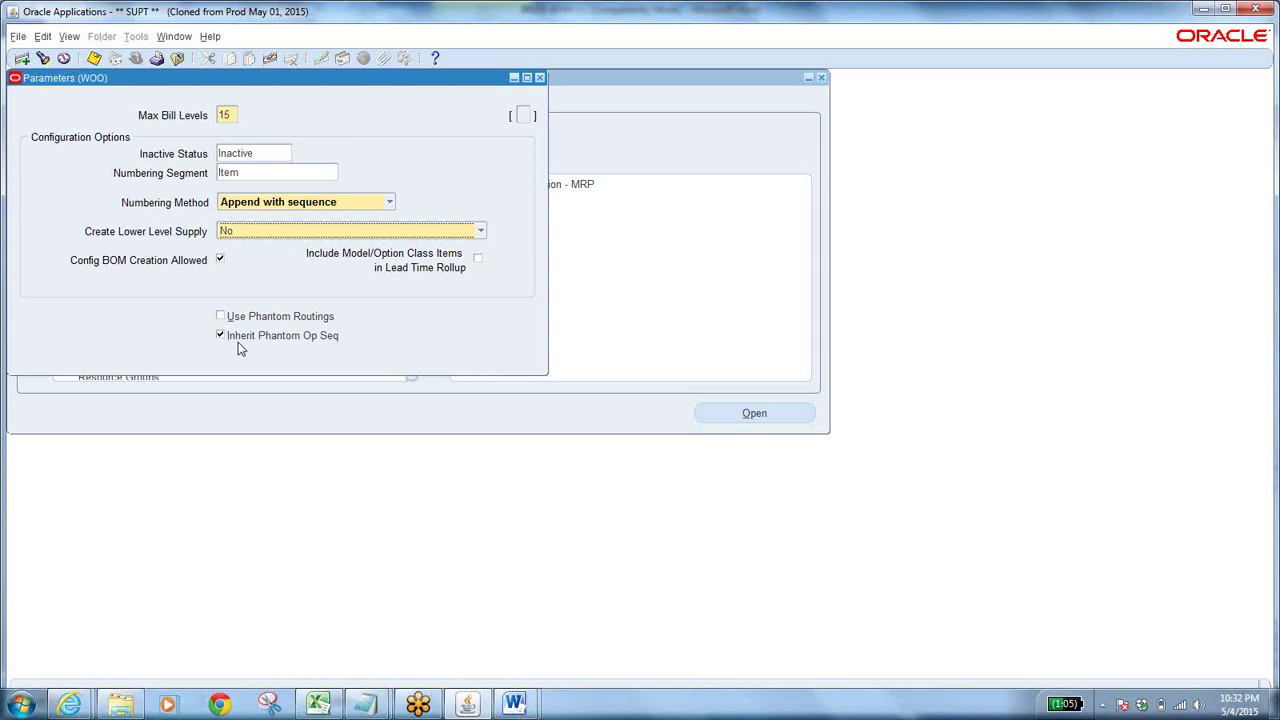
left_click(537, 77)
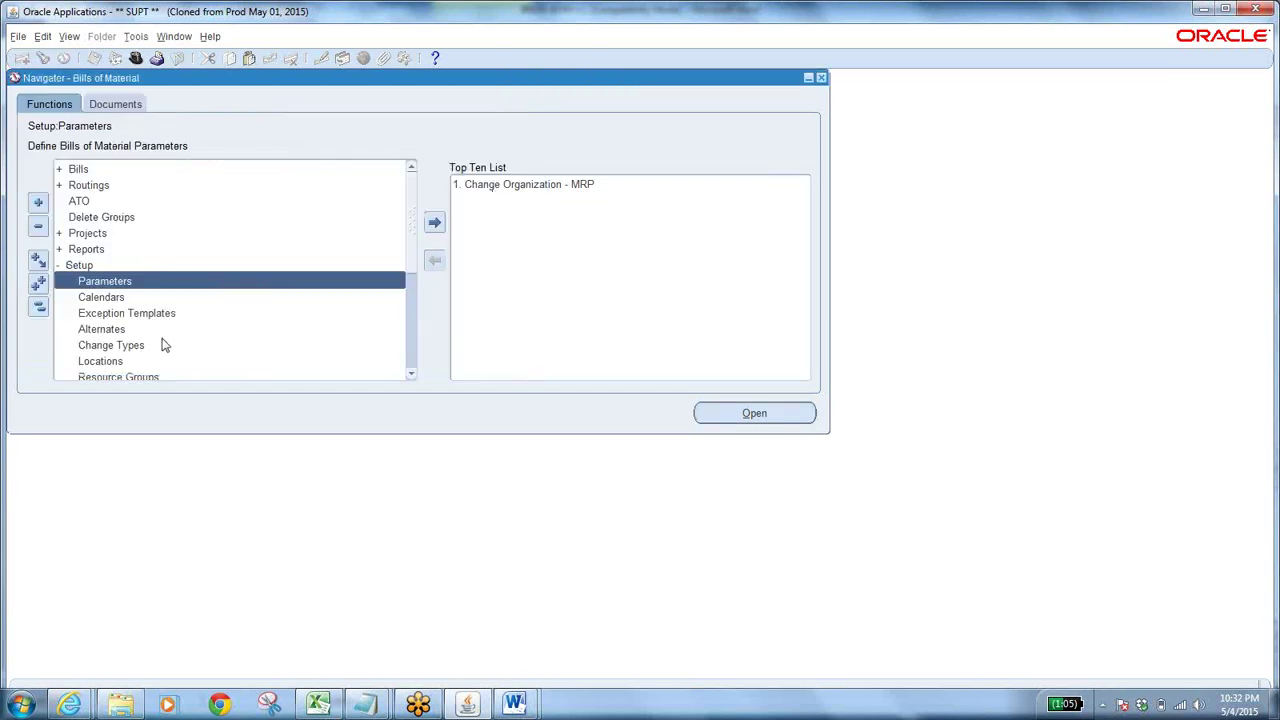
left_click(38, 308)
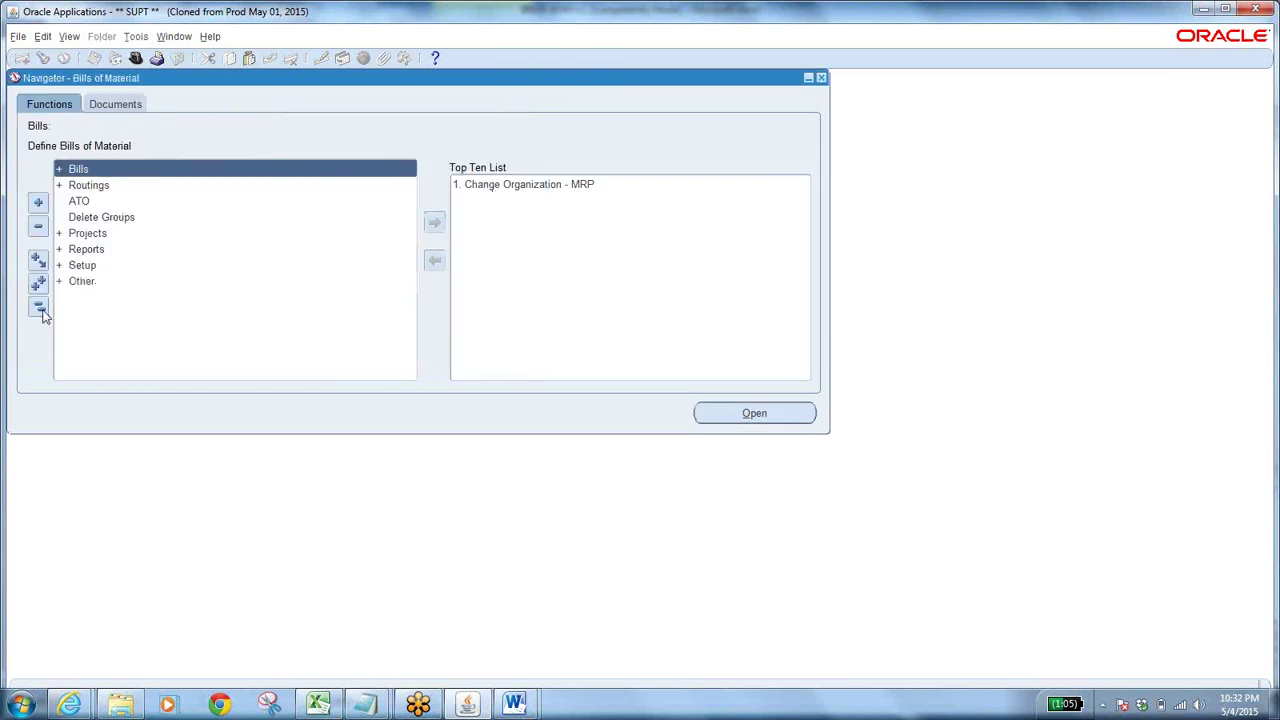